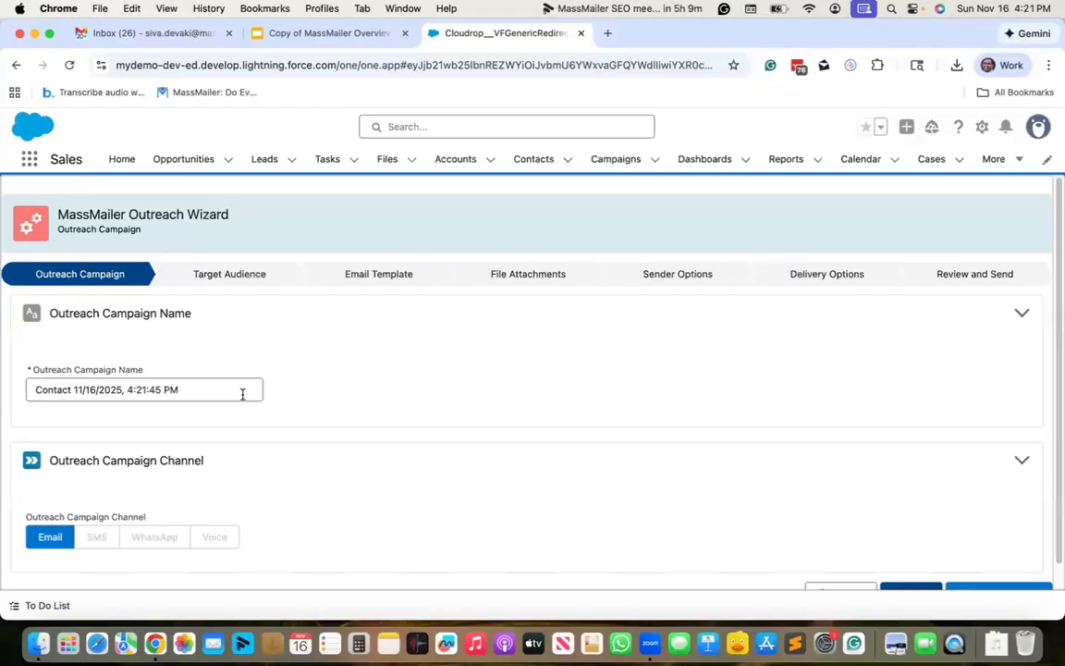
Keep the default campaign name, Email channel and Contact recipients, and advance the outreach wizard to the Email Template stage.
{"action": "scroll", "coordinate": [158, 304], "scroll_direction": "down", "scroll_amount": 1}
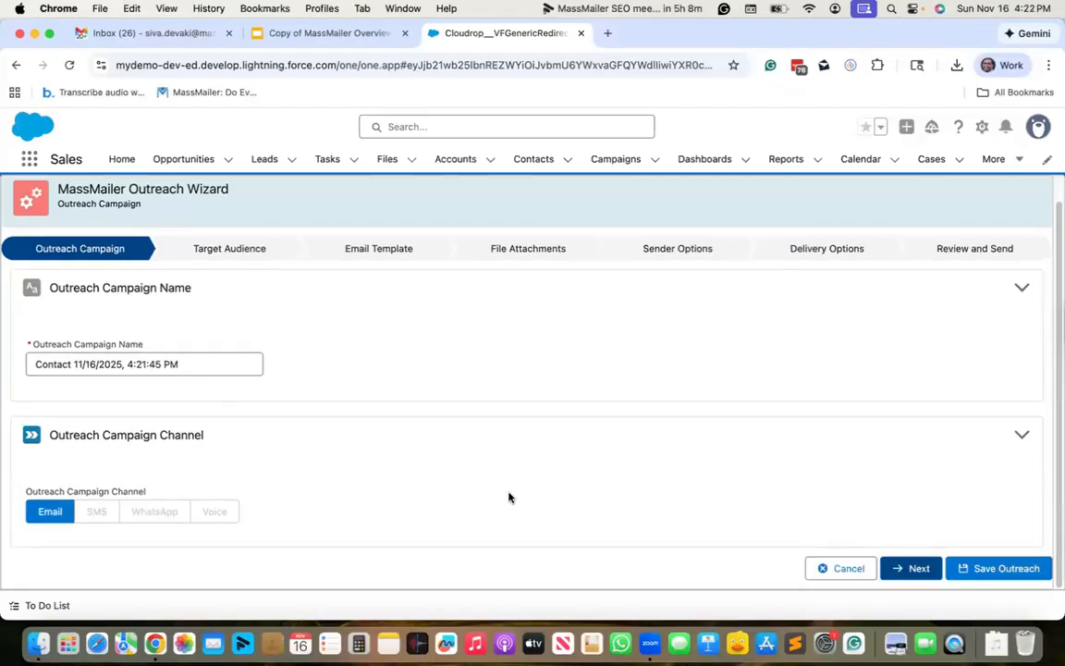
{"action": "left_click", "coordinate": [915, 569]}
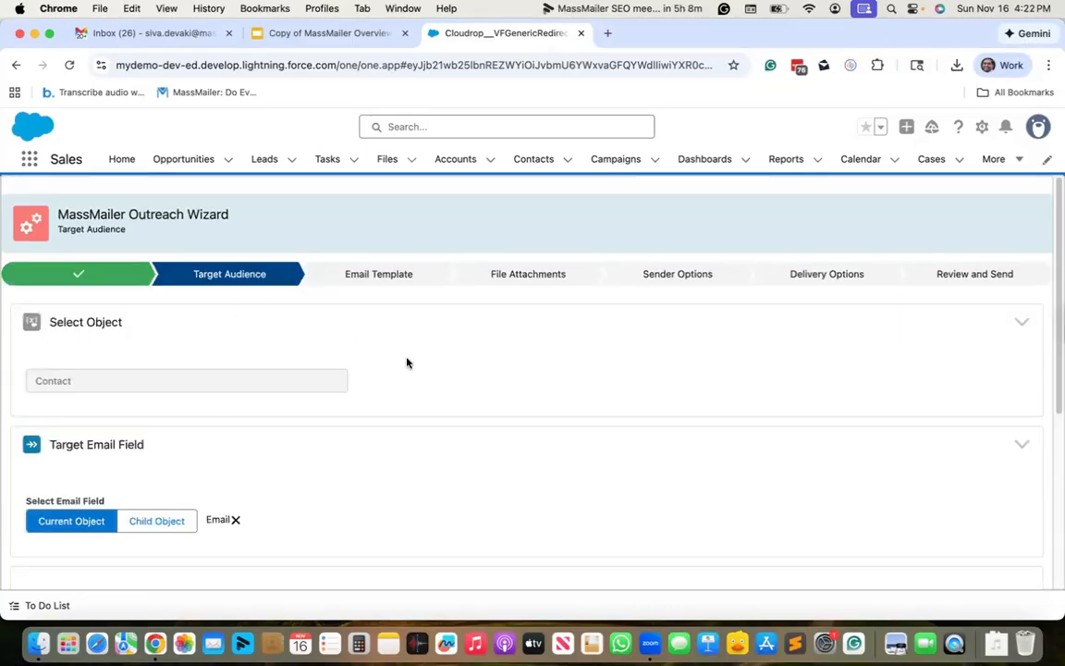
{"action": "scroll", "coordinate": [407, 363], "scroll_direction": "down", "scroll_amount": 3}
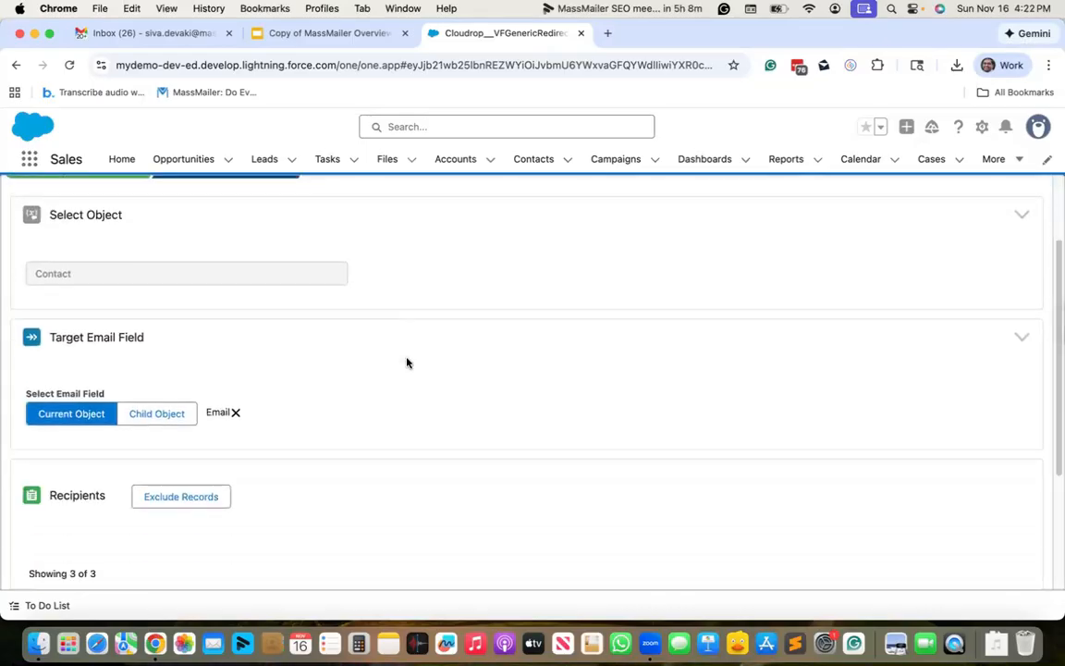
{"action": "scroll", "coordinate": [398, 333], "scroll_direction": "down", "scroll_amount": 5}
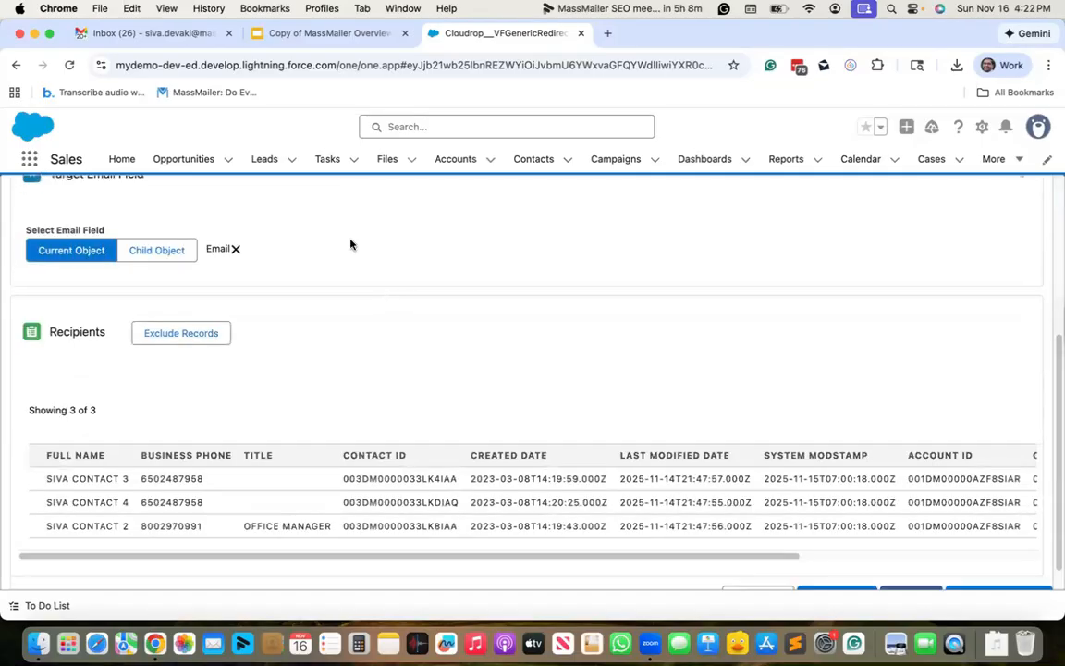
{"action": "scroll", "coordinate": [325, 314], "scroll_direction": "down", "scroll_amount": 1}
{"action": "scroll", "coordinate": [314, 388], "scroll_direction": "down", "scroll_amount": 1}
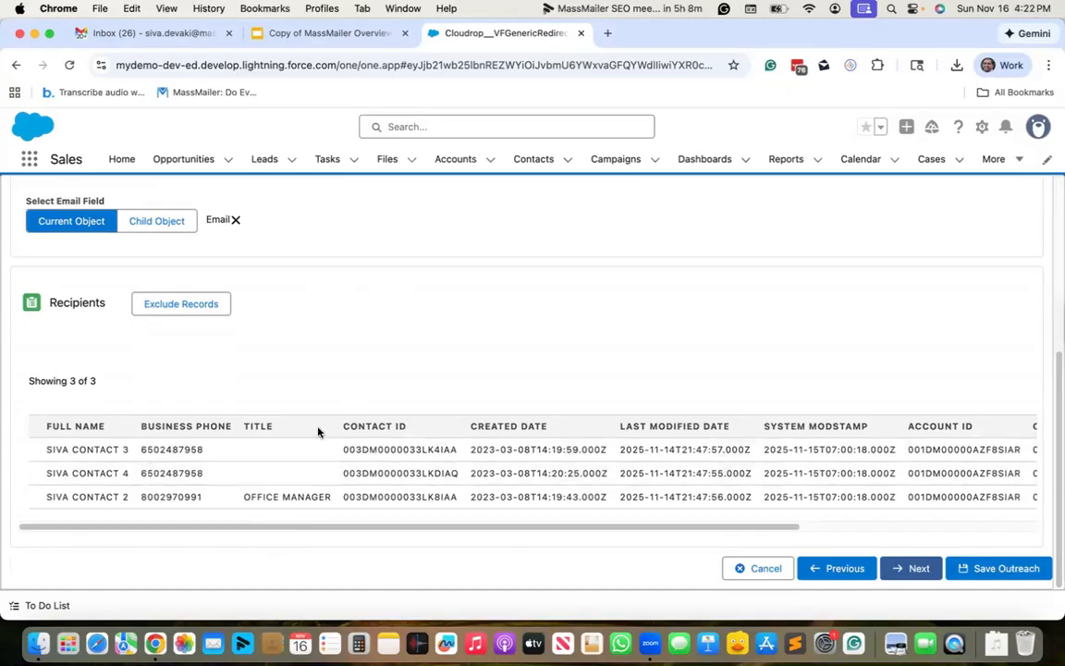
{"action": "left_click", "coordinate": [921, 573]}
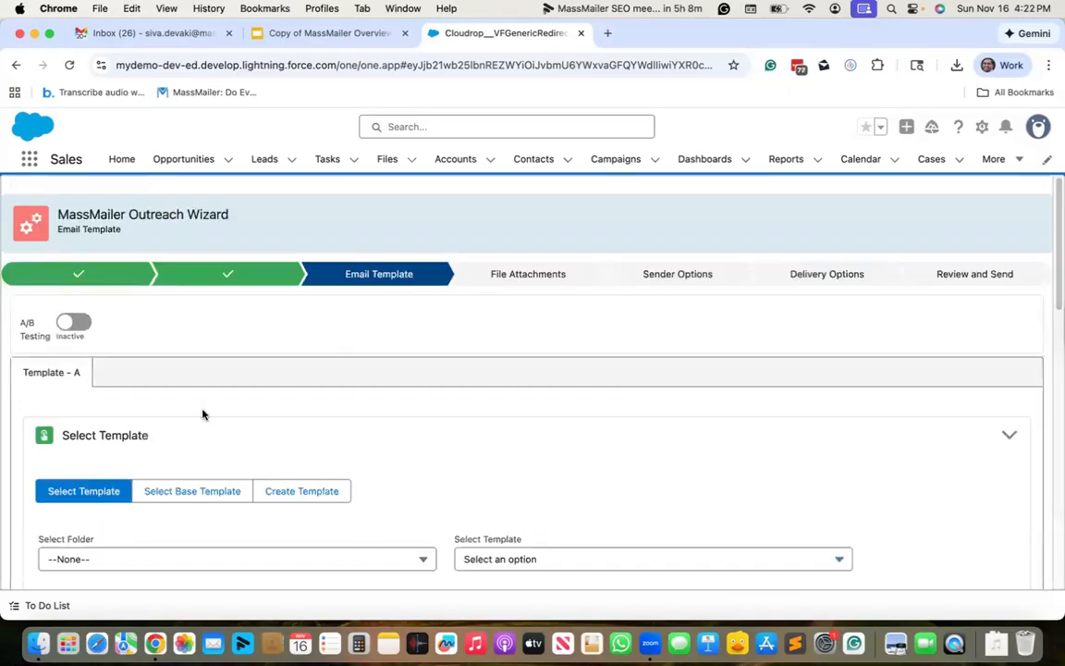
Choose the "demo on may 2nd 2024" template from the MassMailer folder for Template - A.
{"action": "scroll", "coordinate": [203, 414], "scroll_direction": "down", "scroll_amount": 3}
{"action": "left_click", "coordinate": [171, 413]}
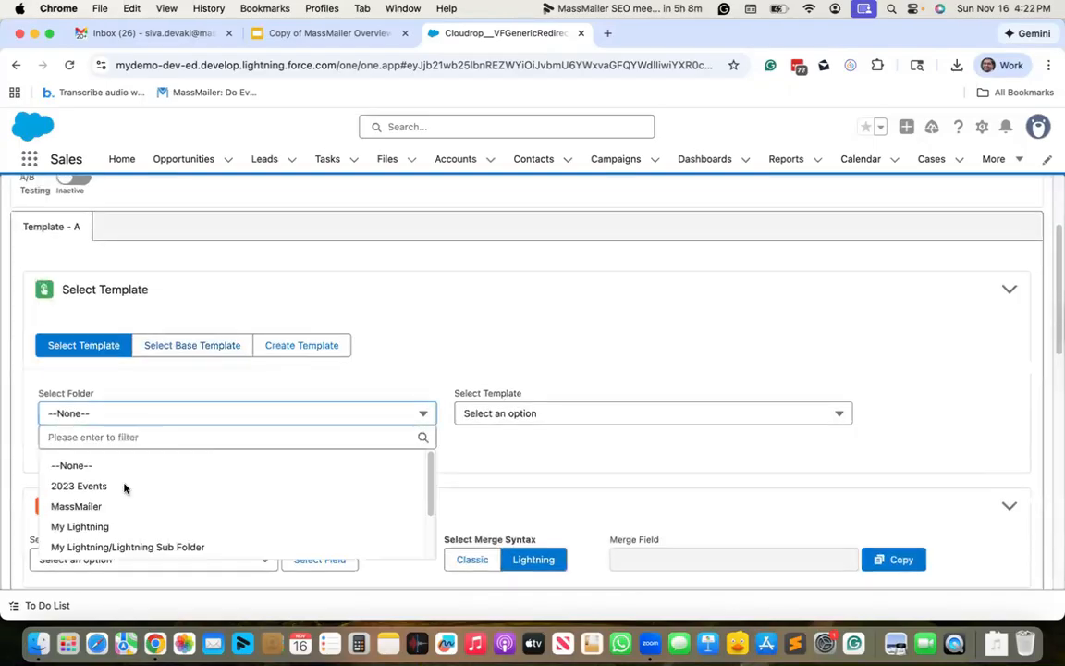
{"action": "left_click", "coordinate": [114, 501]}
{"action": "left_click", "coordinate": [581, 415]}
{"action": "scroll", "coordinate": [613, 507], "scroll_direction": "down", "scroll_amount": 5}
{"action": "left_click", "coordinate": [560, 488]}
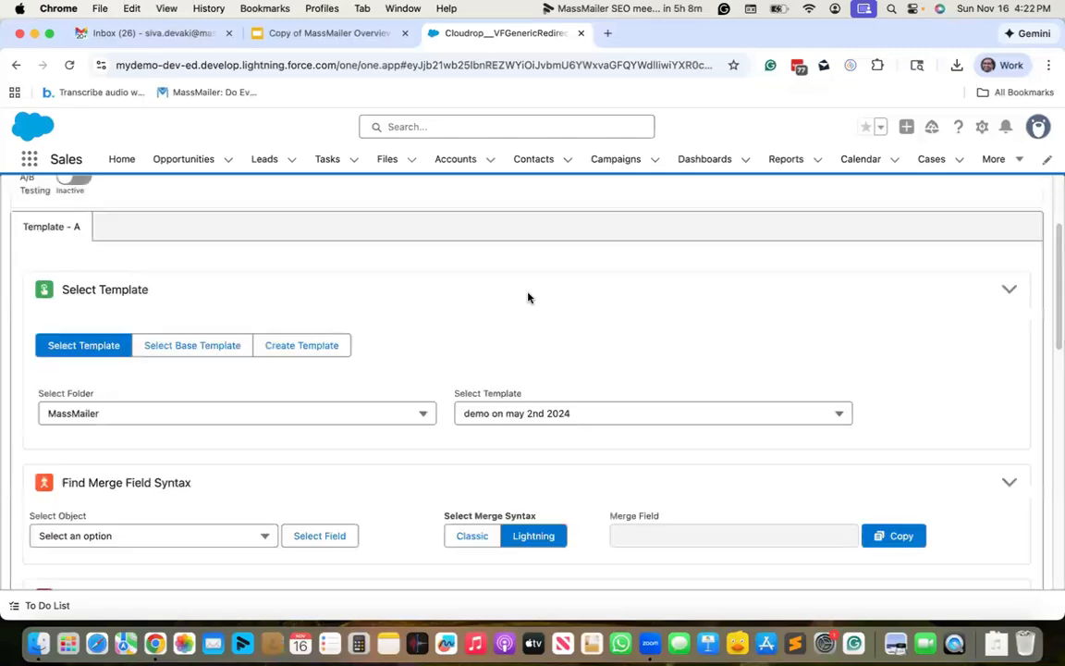
Insert the blue MassMailer Logo image into the empty image placeholder beside the signature in the email body.
{"action": "scroll", "coordinate": [544, 370], "scroll_direction": "down", "scroll_amount": 5}
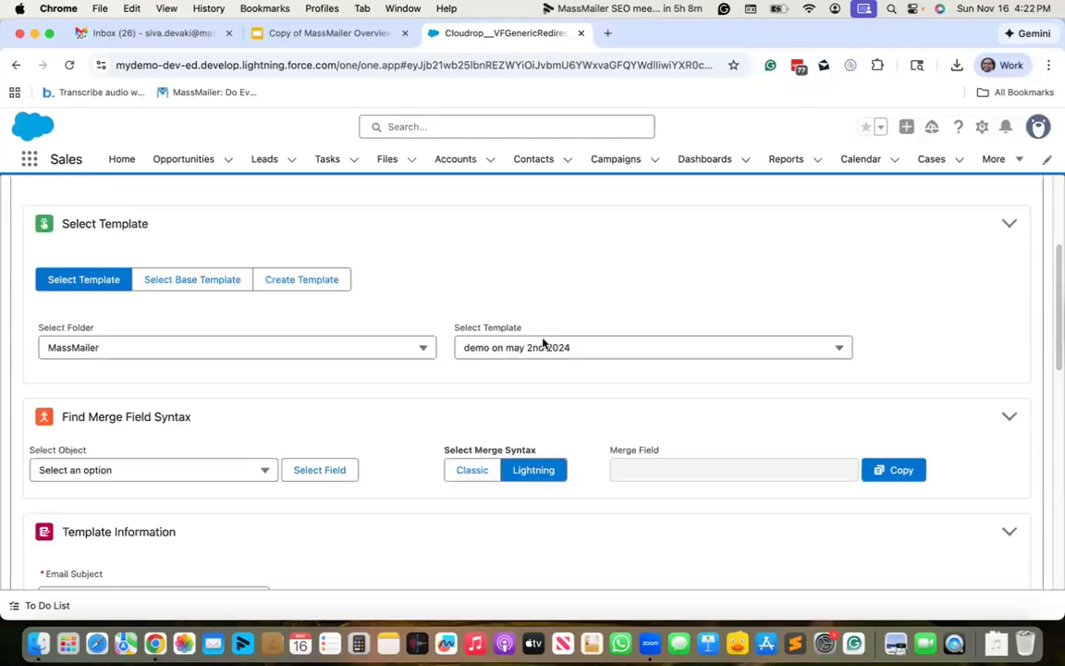
{"action": "scroll", "coordinate": [544, 344], "scroll_direction": "down", "scroll_amount": 4}
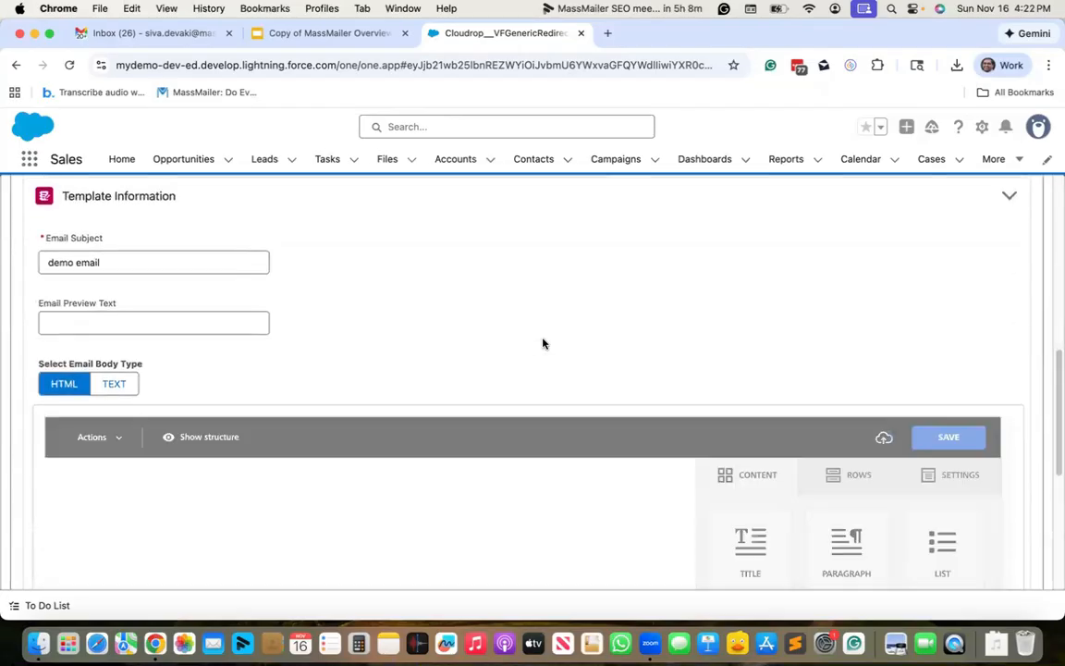
{"action": "scroll", "coordinate": [544, 344], "scroll_direction": "down", "scroll_amount": 3}
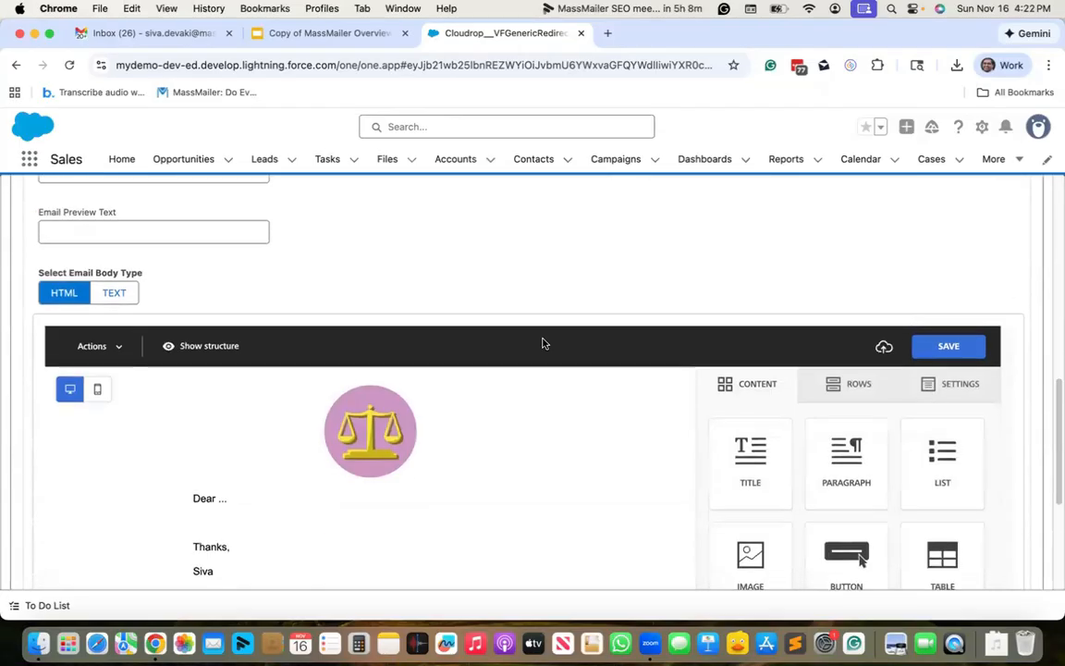
{"action": "scroll", "coordinate": [401, 460], "scroll_direction": "down", "scroll_amount": 2}
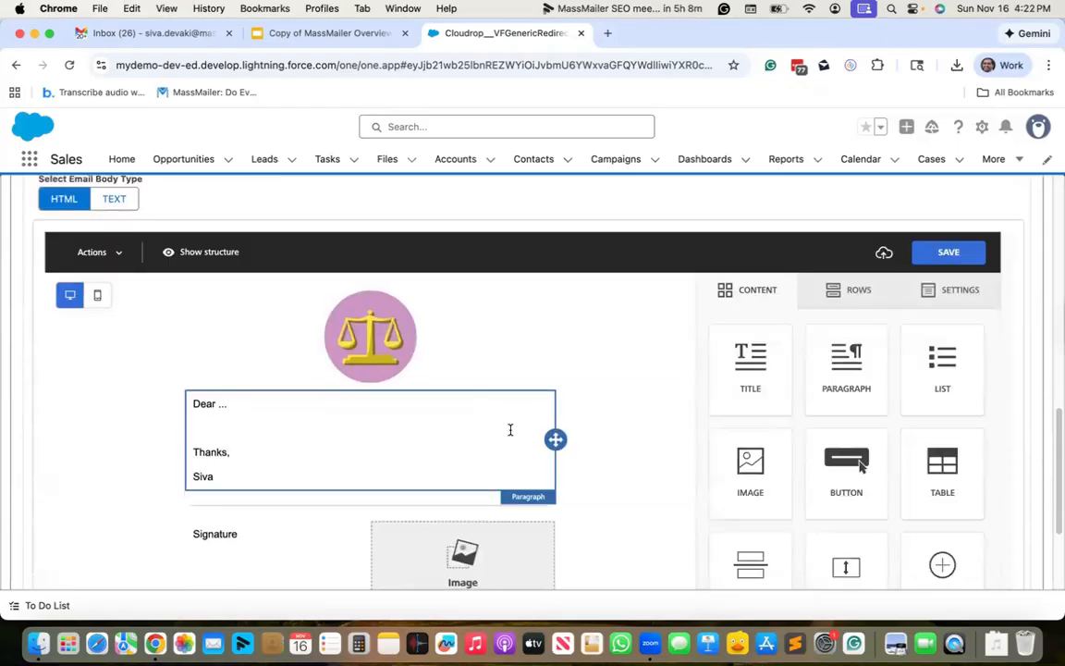
{"action": "scroll", "coordinate": [408, 514], "scroll_direction": "down", "scroll_amount": 3}
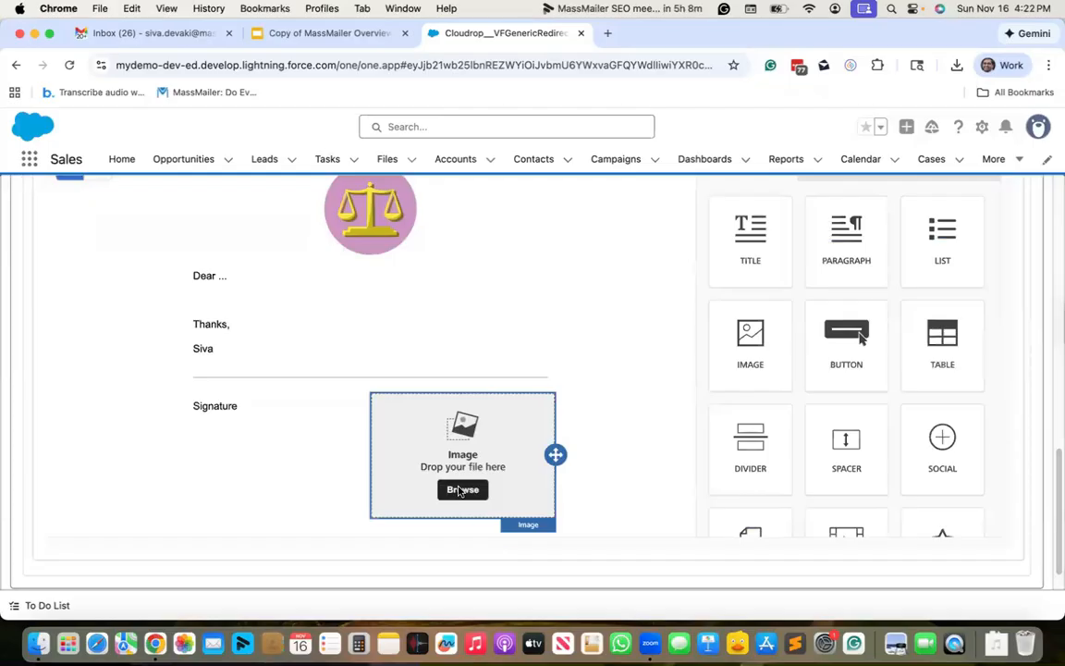
{"action": "left_click", "coordinate": [463, 490]}
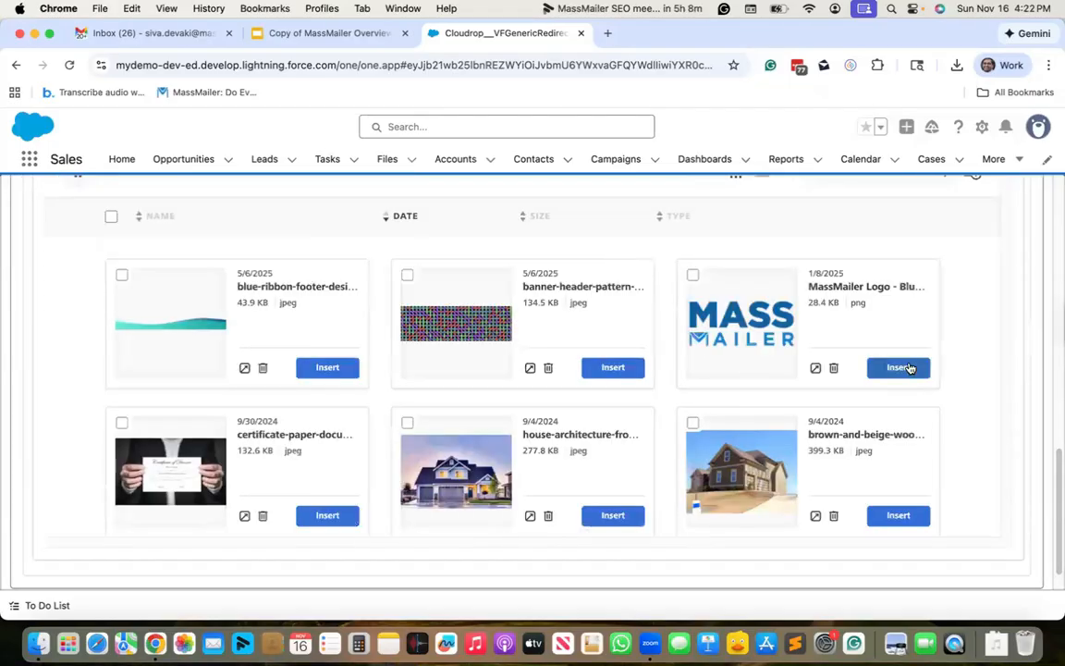
{"action": "left_click", "coordinate": [898, 367]}
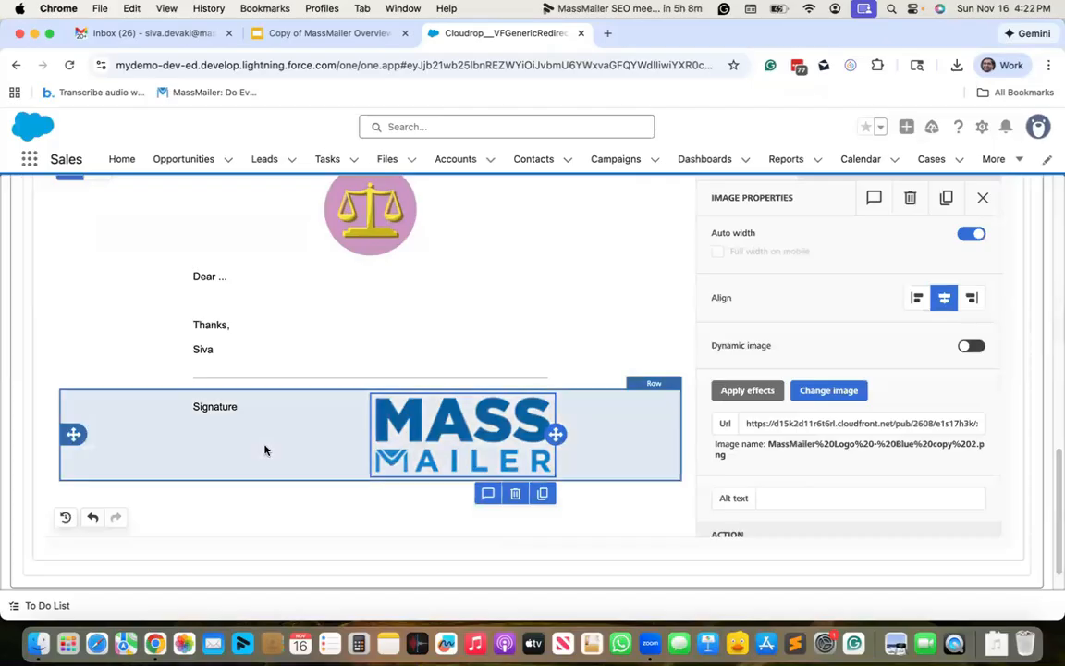
Remove the dots after "Dear" and add the line "This is a demo." with blank lines around it before the closing.
{"action": "scroll", "coordinate": [305, 352], "scroll_direction": "up", "scroll_amount": 1}
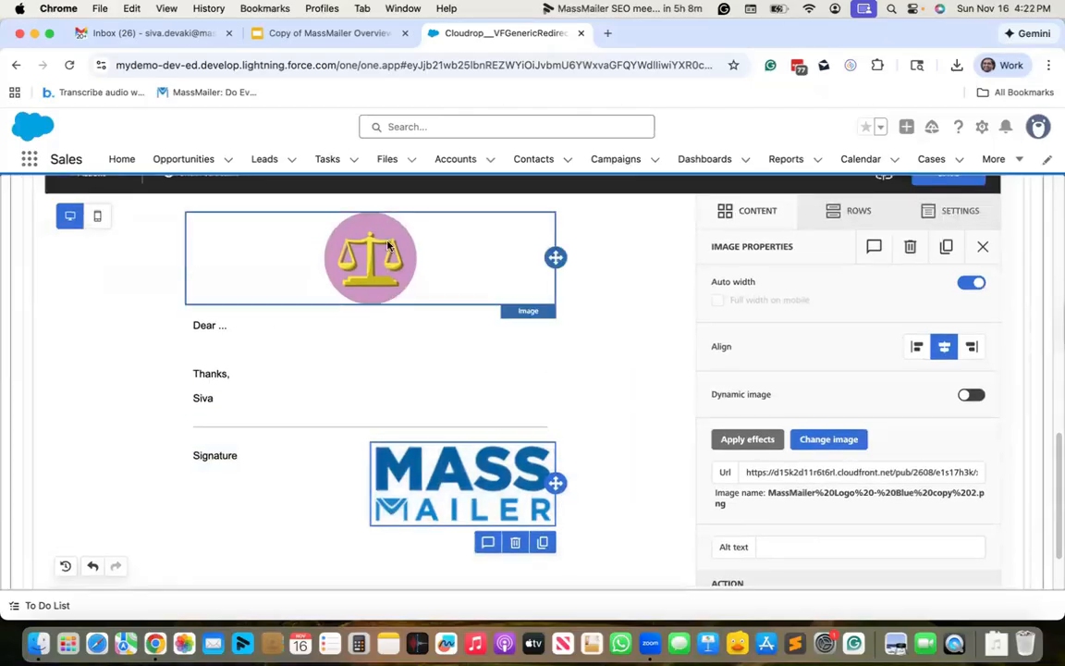
{"action": "left_click", "coordinate": [302, 324]}
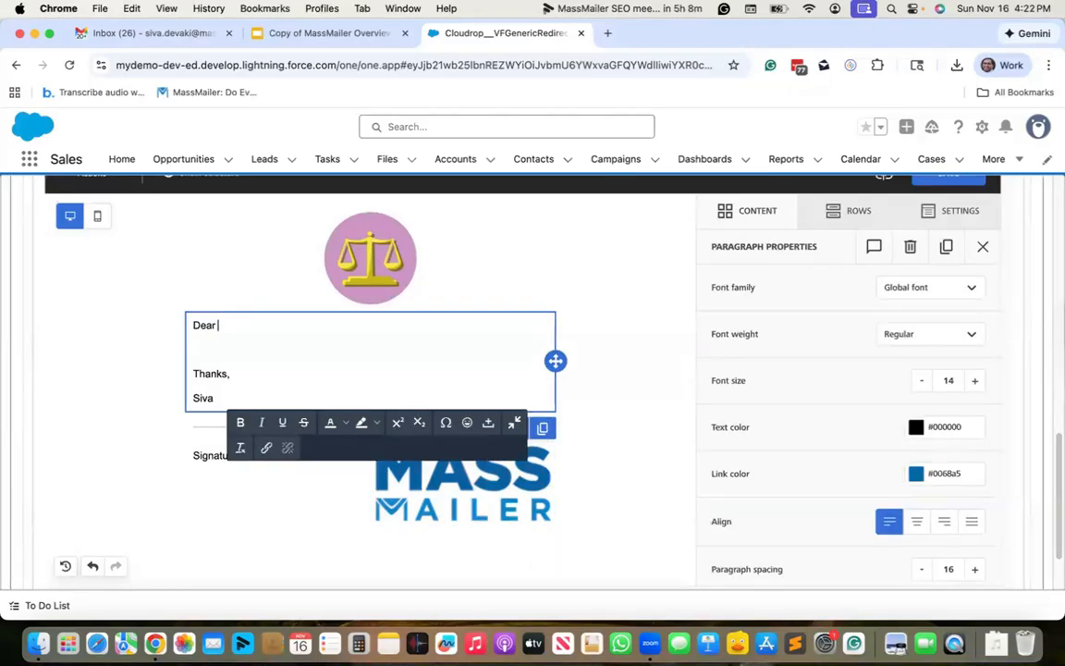
{"action": "key", "text": "Return"}
{"action": "key", "text": "Return"}
{"action": "type", "text": "This is a d"}
{"action": "key", "text": "BackSpace"}
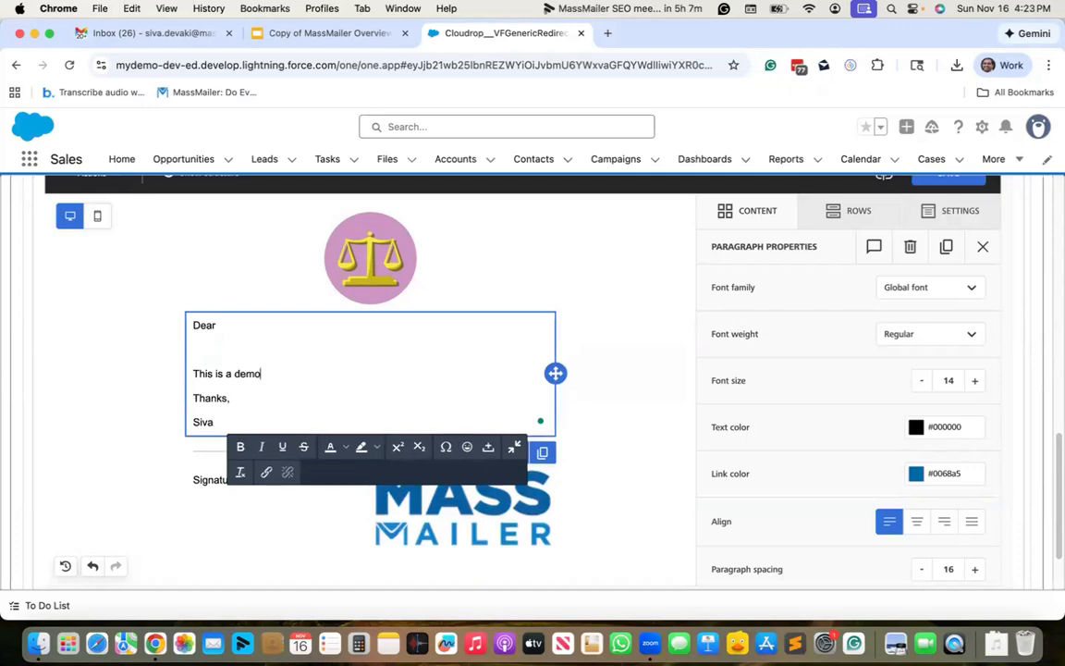
{"action": "key", "text": "Return"}
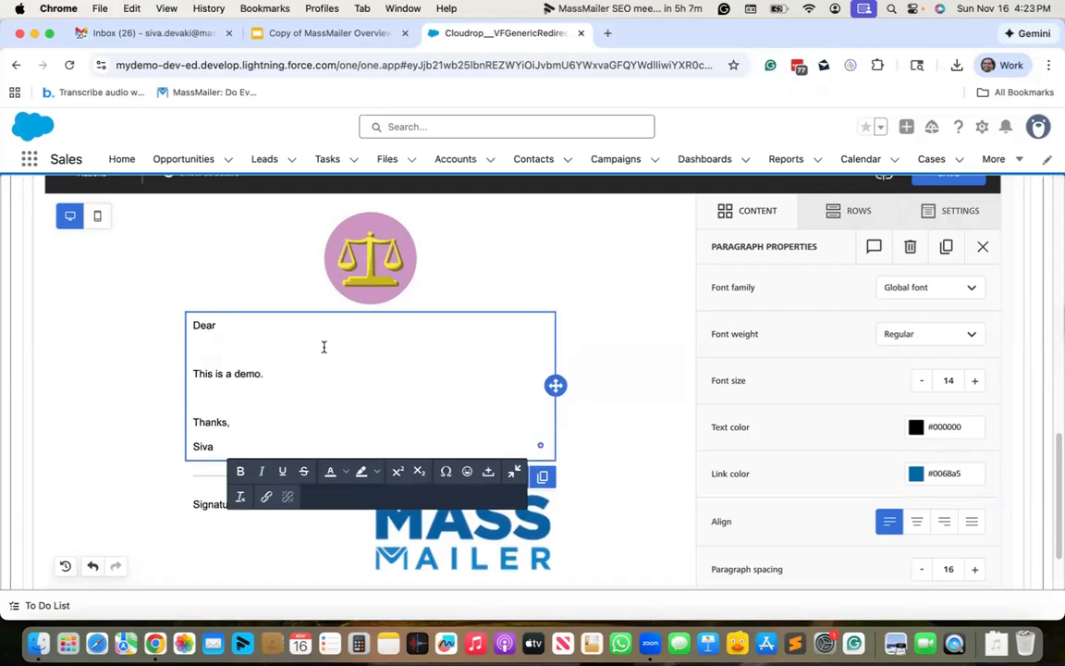
Set the object for the merge field syntax to Contact.
{"action": "scroll", "coordinate": [324, 342], "scroll_direction": "up", "scroll_amount": 5}
{"action": "scroll", "coordinate": [233, 285], "scroll_direction": "up", "scroll_amount": 5}
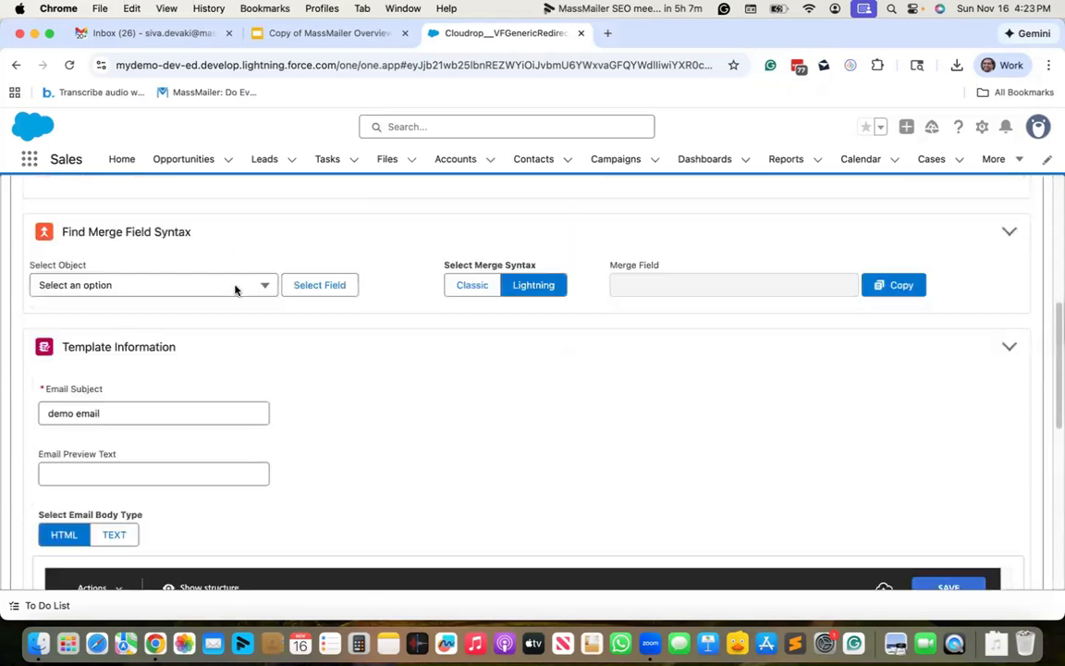
{"action": "left_click", "coordinate": [171, 305]}
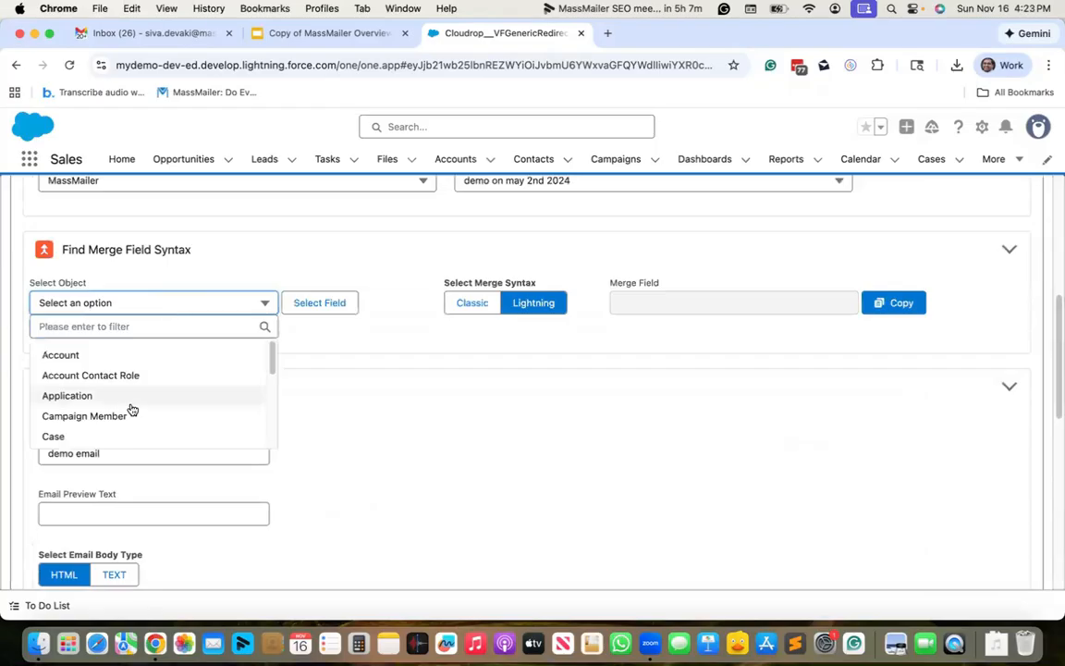
{"action": "scroll", "coordinate": [88, 405], "scroll_direction": "down", "scroll_amount": 2}
{"action": "scroll", "coordinate": [82, 393], "scroll_direction": "down", "scroll_amount": 1}
{"action": "left_click", "coordinate": [93, 386]}
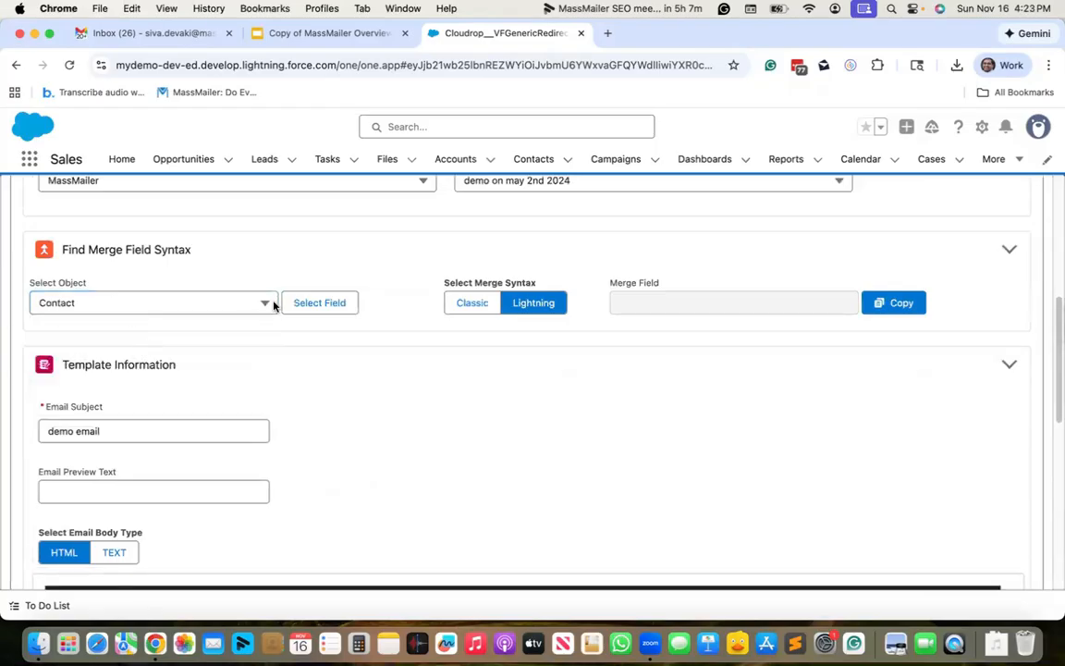
Pick the First Name field for the merge field and copy its generated Lightning syntax.
{"action": "left_click", "coordinate": [323, 305]}
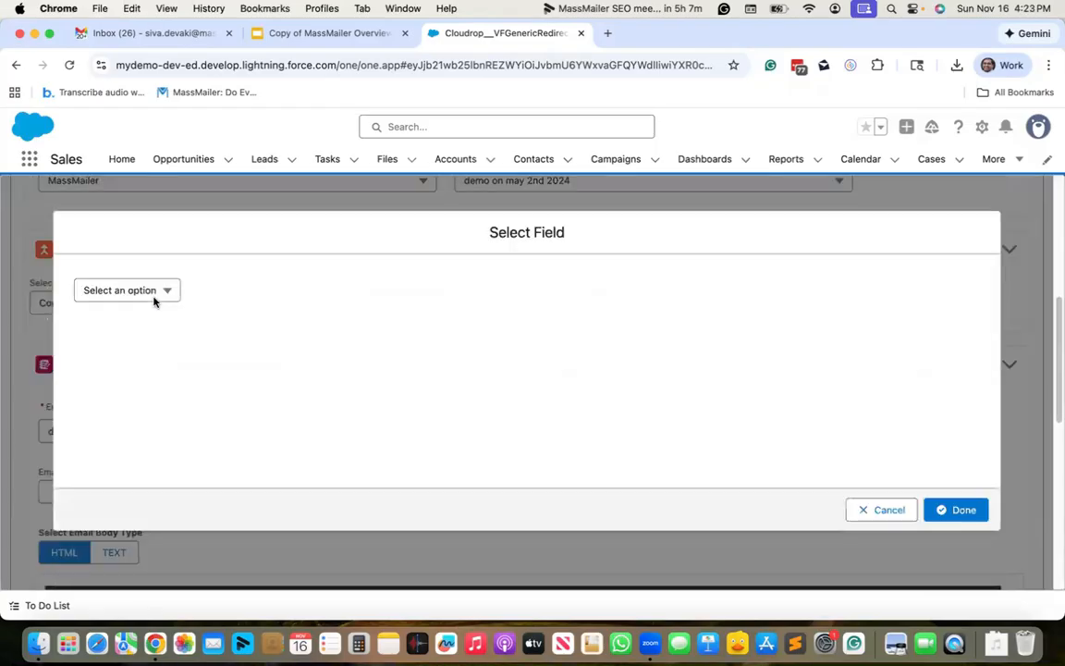
{"action": "left_click", "coordinate": [157, 294]}
{"action": "left_click", "coordinate": [158, 313]}
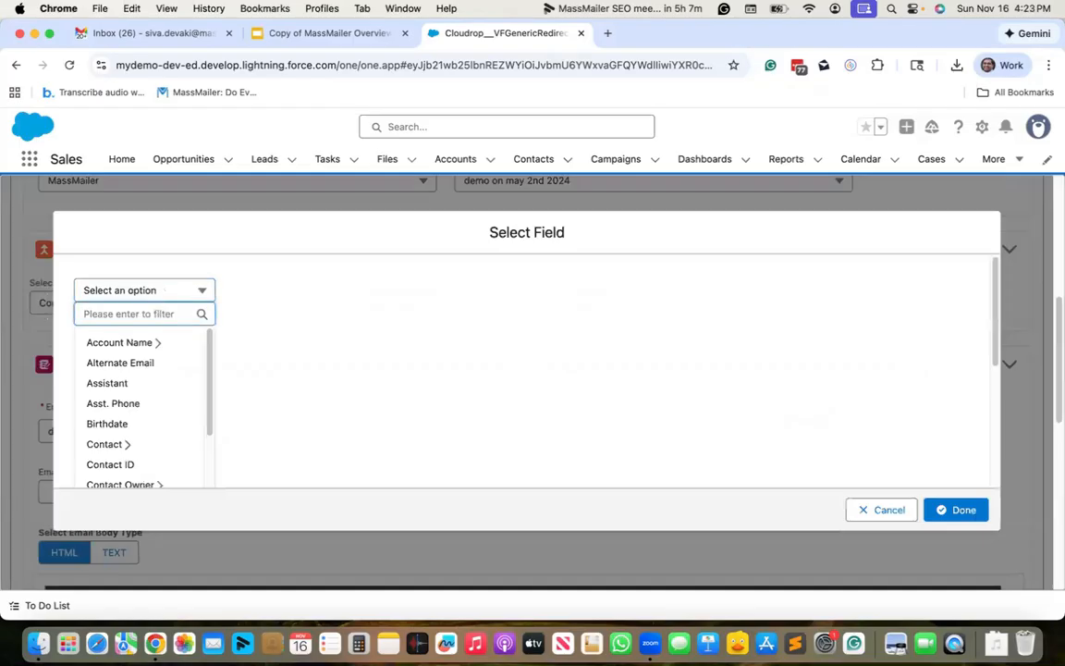
{"action": "type", "text": "fir"}
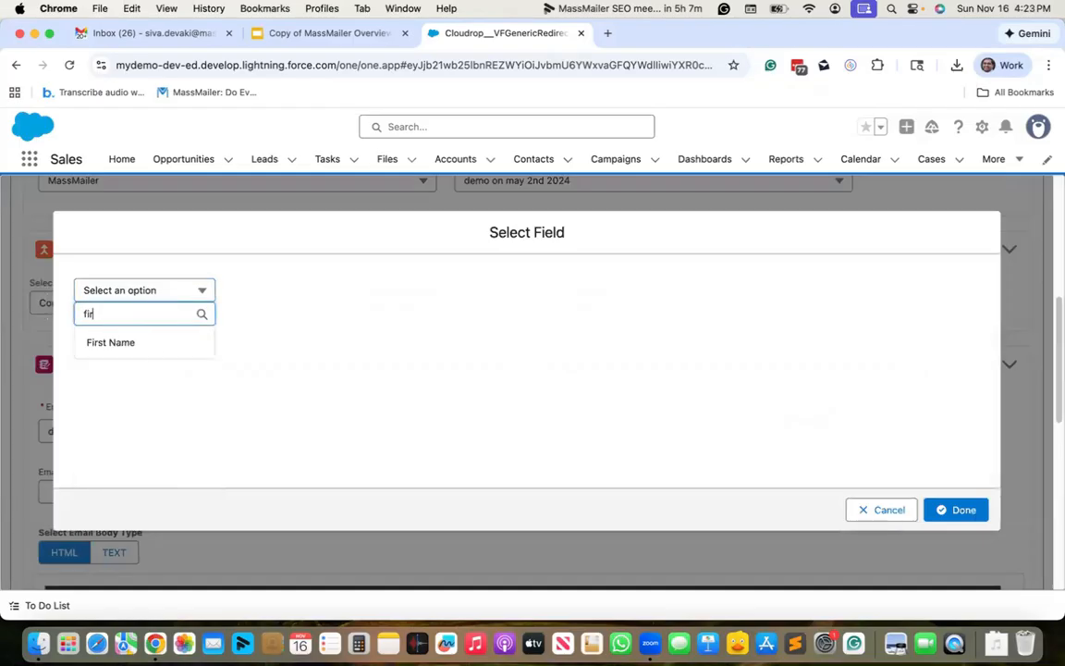
{"action": "left_click", "coordinate": [146, 344]}
{"action": "left_click", "coordinate": [958, 510]}
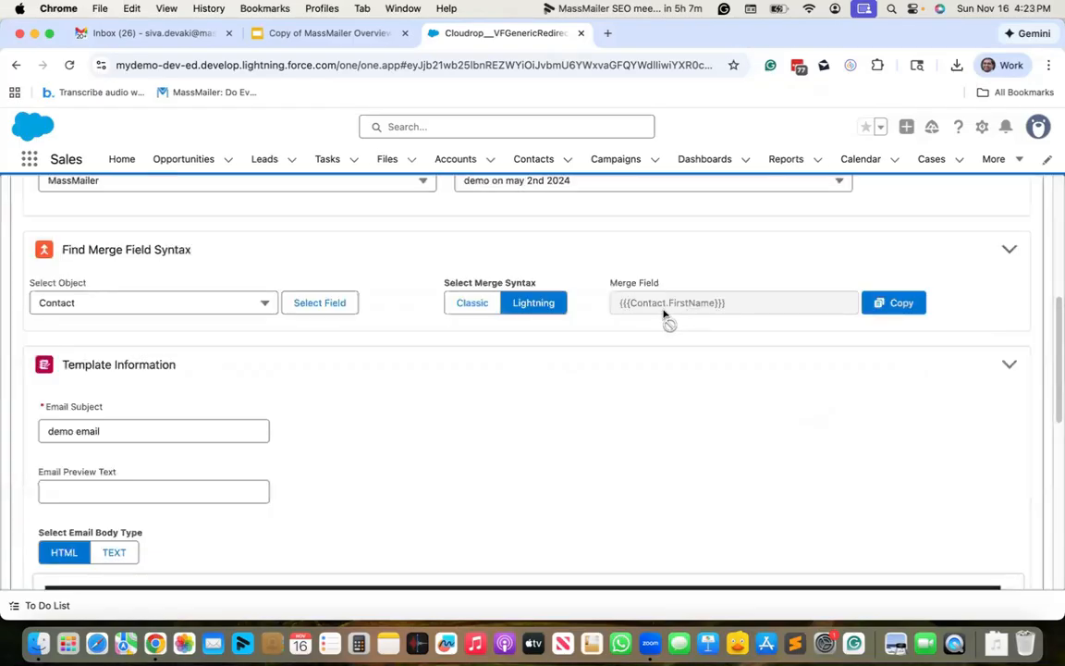
{"action": "left_click", "coordinate": [889, 306]}
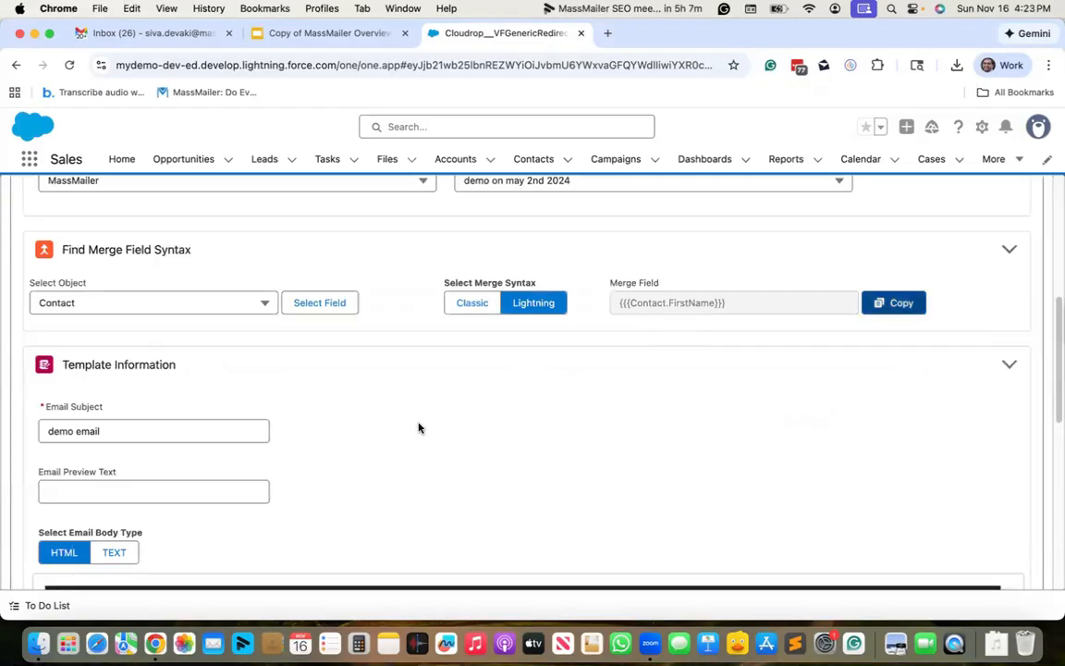
Paste the merge field {{{Contact.FirstName}}} followed by a comma after "Dear" and save the email template.
{"action": "scroll", "coordinate": [419, 428], "scroll_direction": "down", "scroll_amount": 5}
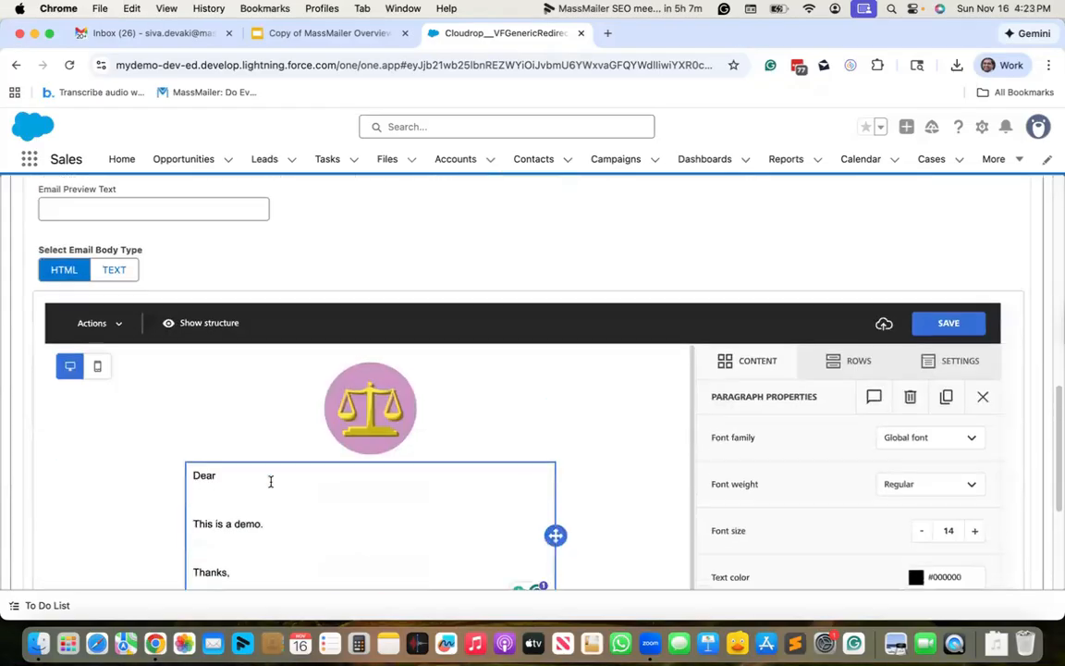
{"action": "left_click", "coordinate": [272, 481]}
{"action": "key", "text": "super+v"}
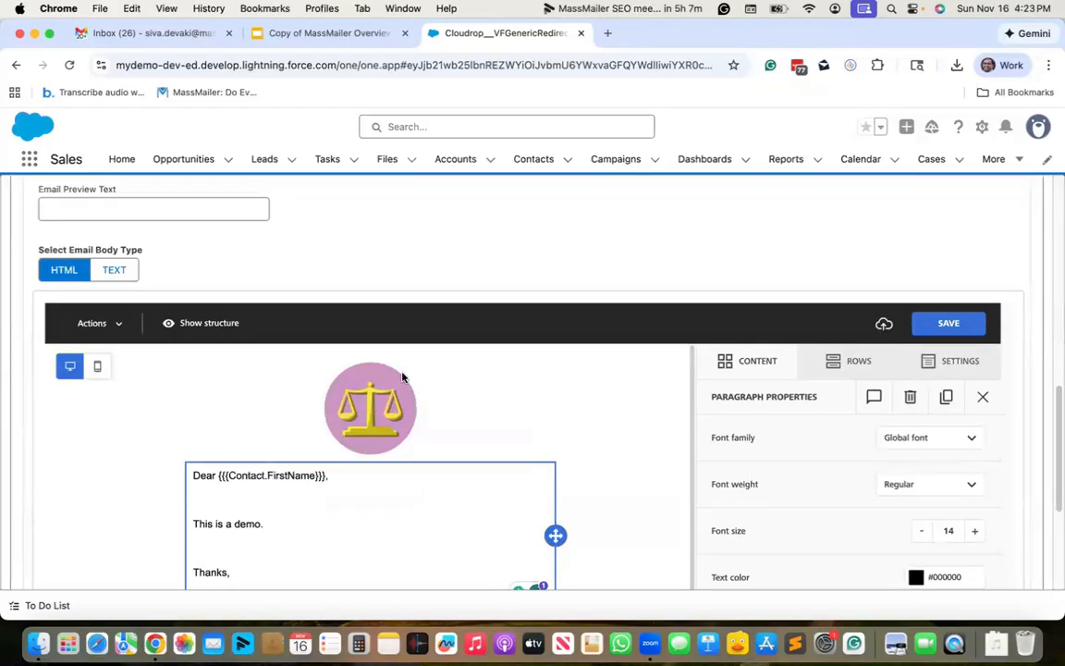
{"action": "scroll", "coordinate": [530, 302], "scroll_direction": "down", "scroll_amount": 3}
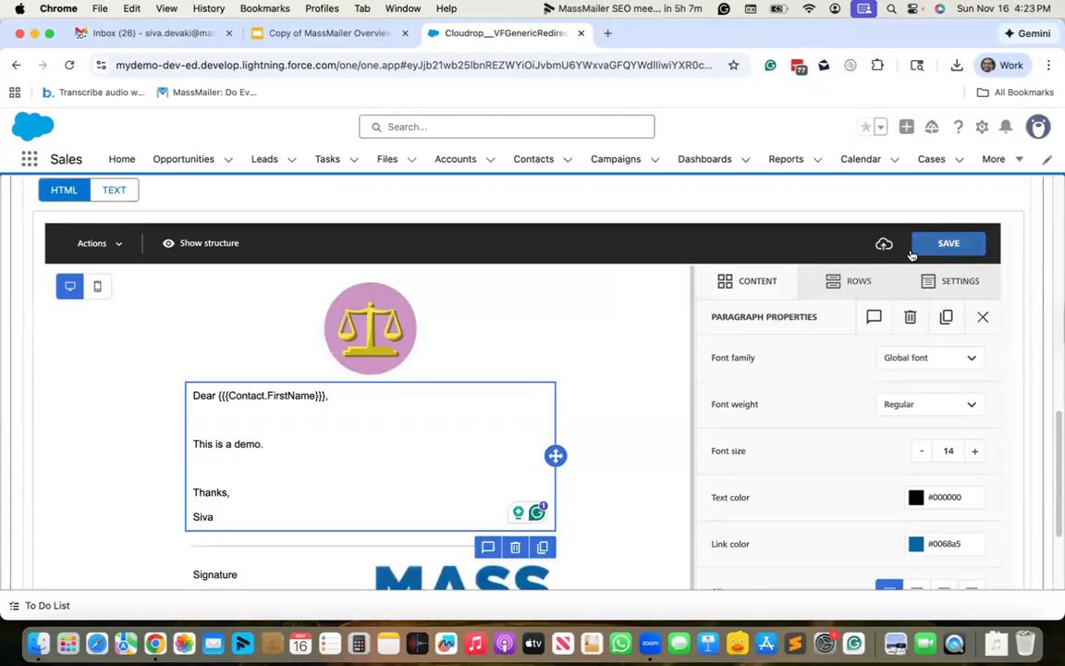
{"action": "left_click", "coordinate": [945, 250]}
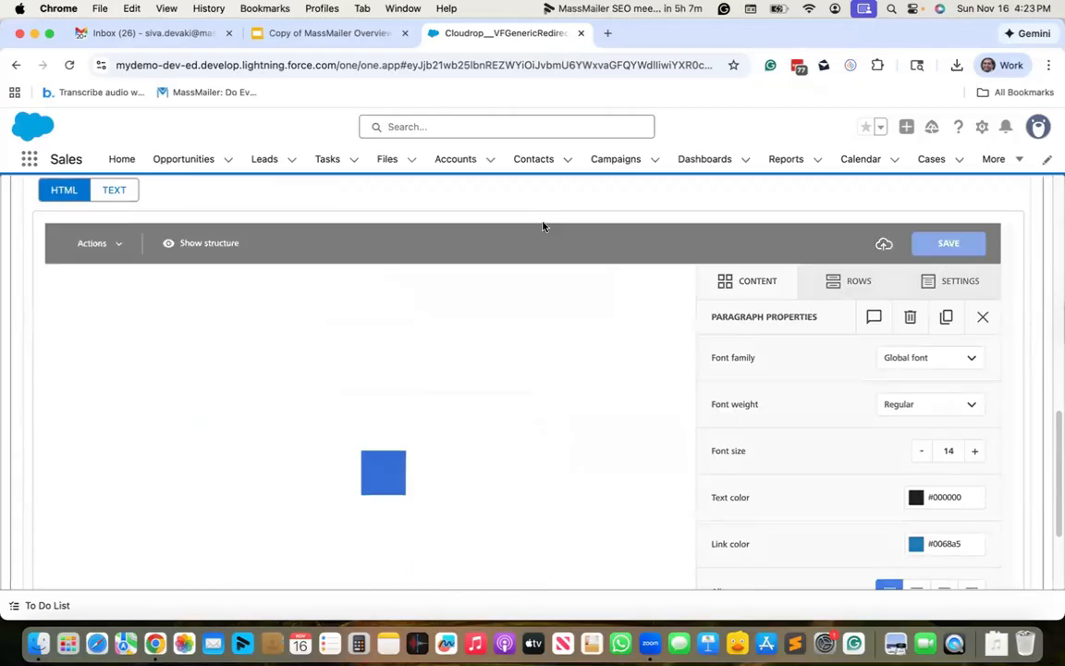
Advance the wizard past Email Template and File Attachments to Sender Options without attaching any files.
{"action": "scroll", "coordinate": [712, 394], "scroll_direction": "down", "scroll_amount": 10}
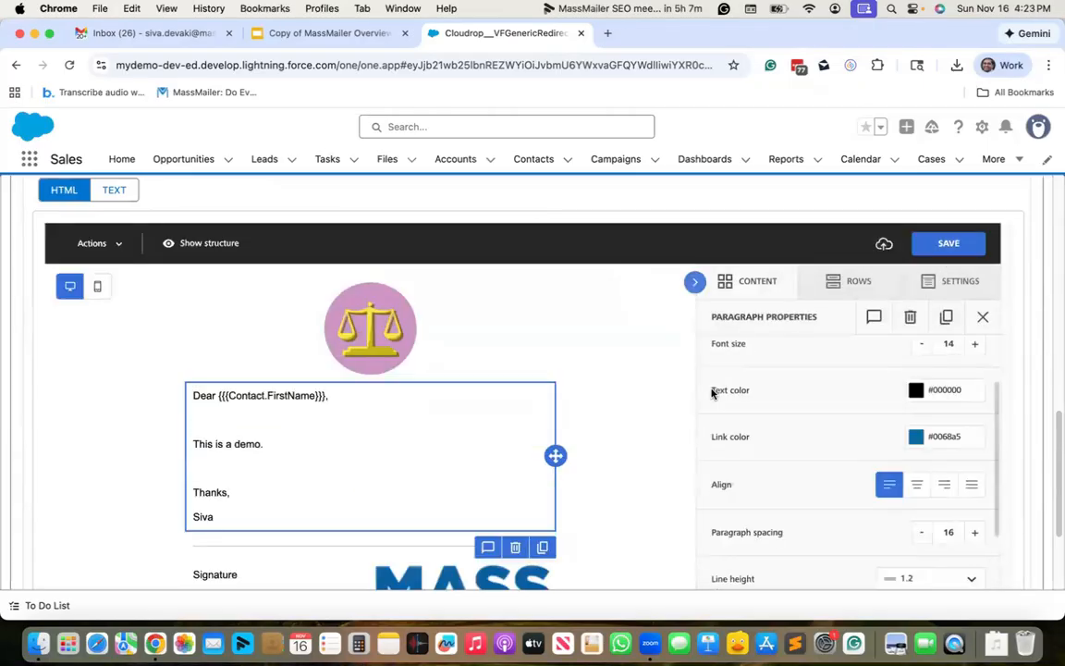
{"action": "left_click", "coordinate": [918, 566]}
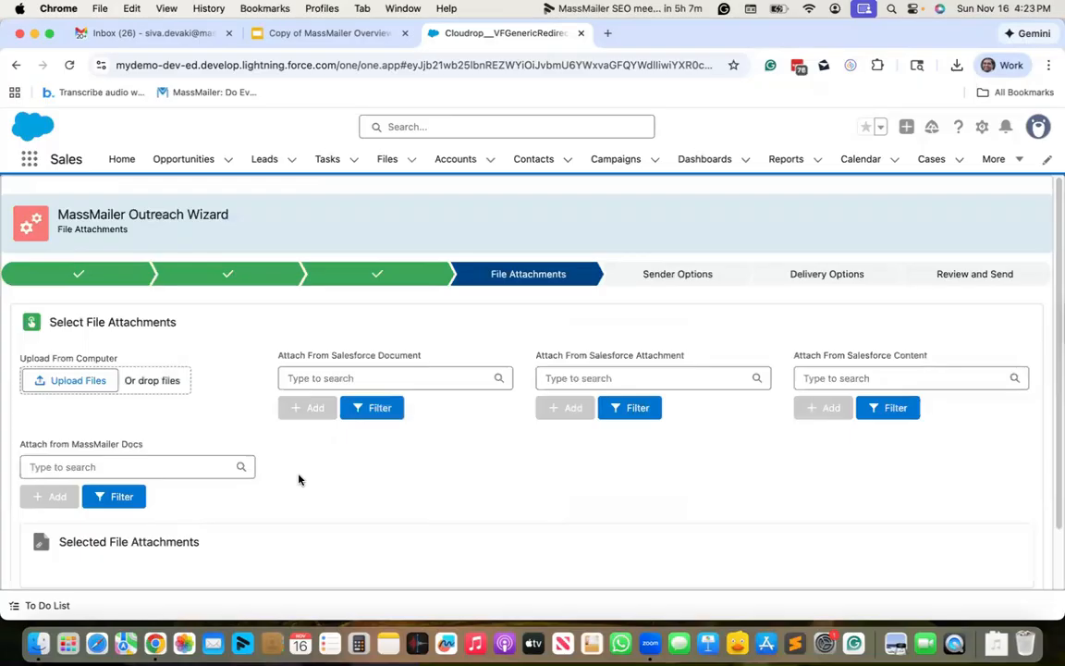
{"action": "scroll", "coordinate": [689, 467], "scroll_direction": "down", "scroll_amount": 1}
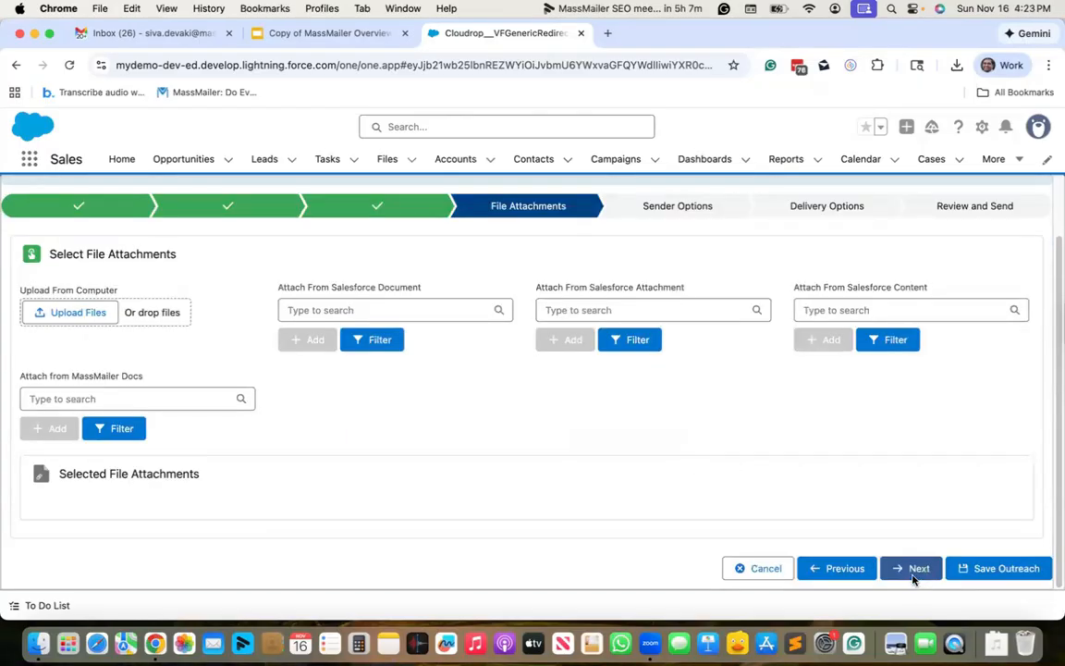
{"action": "left_click", "coordinate": [913, 570]}
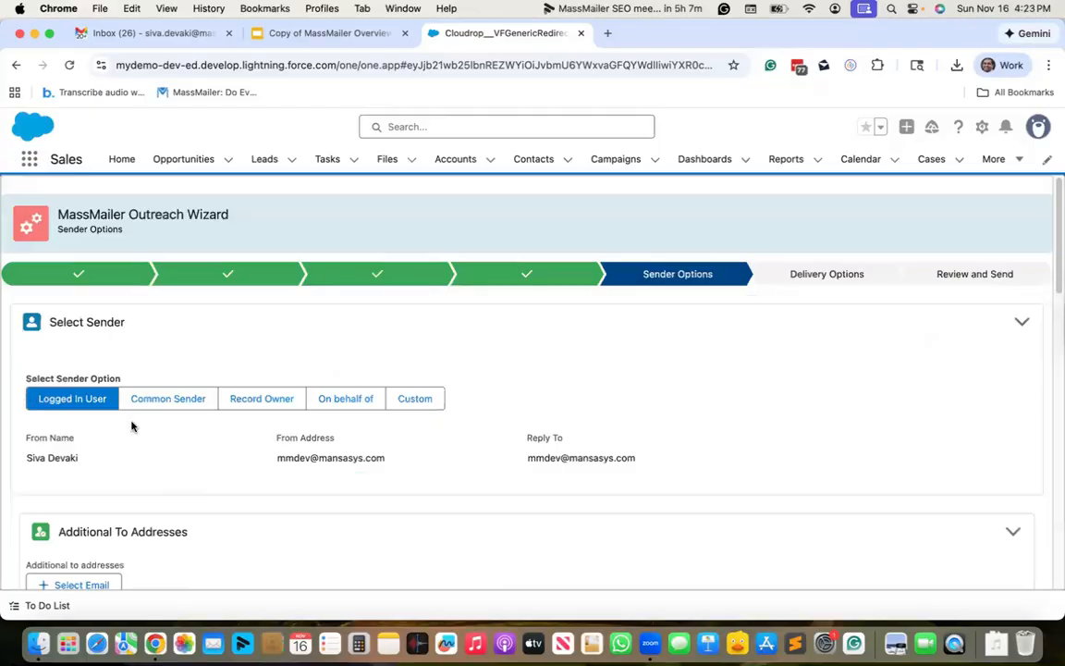
Look through the Common Sender, Record Owner, On behalf of and Custom sender options, and return to Logged In User.
{"action": "left_click", "coordinate": [175, 400]}
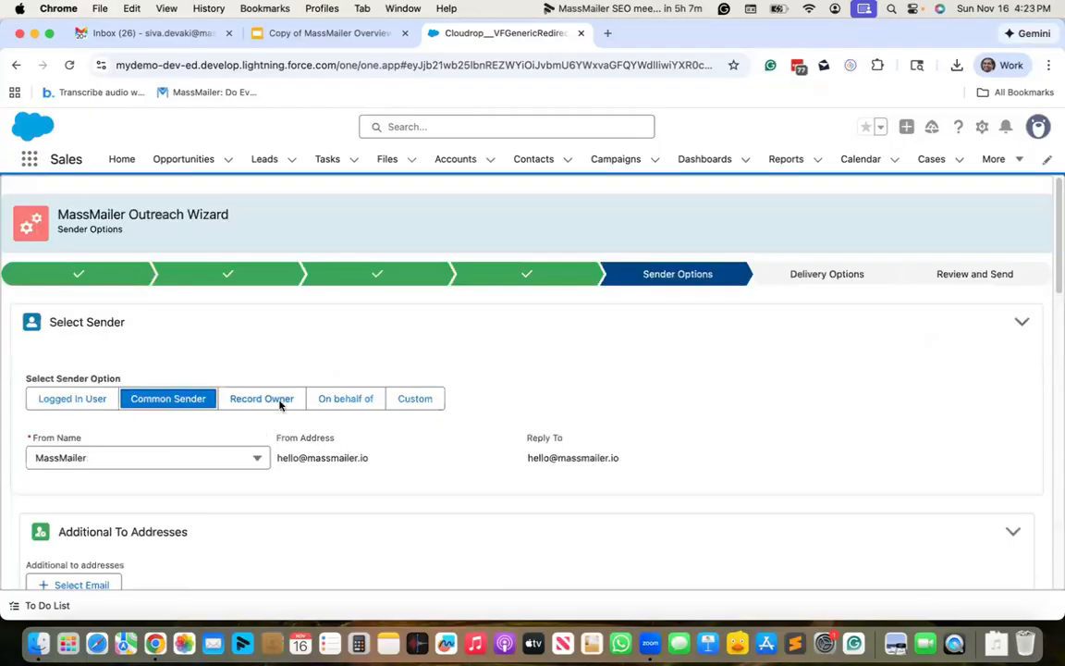
{"action": "left_click", "coordinate": [281, 404]}
{"action": "left_click", "coordinate": [321, 405]}
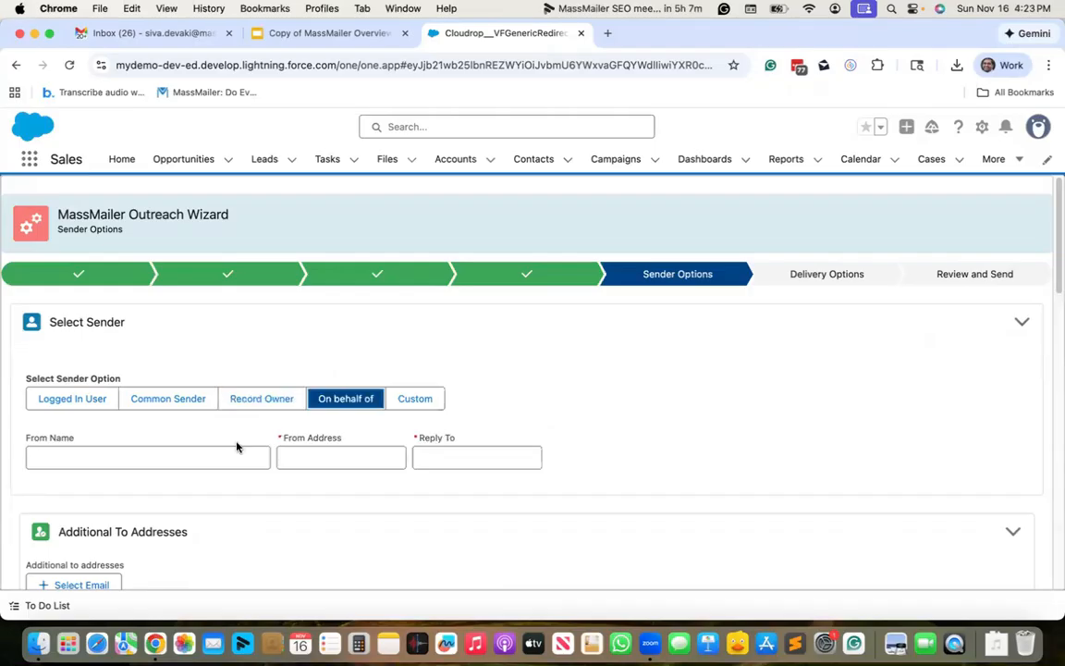
{"action": "left_click", "coordinate": [418, 399]}
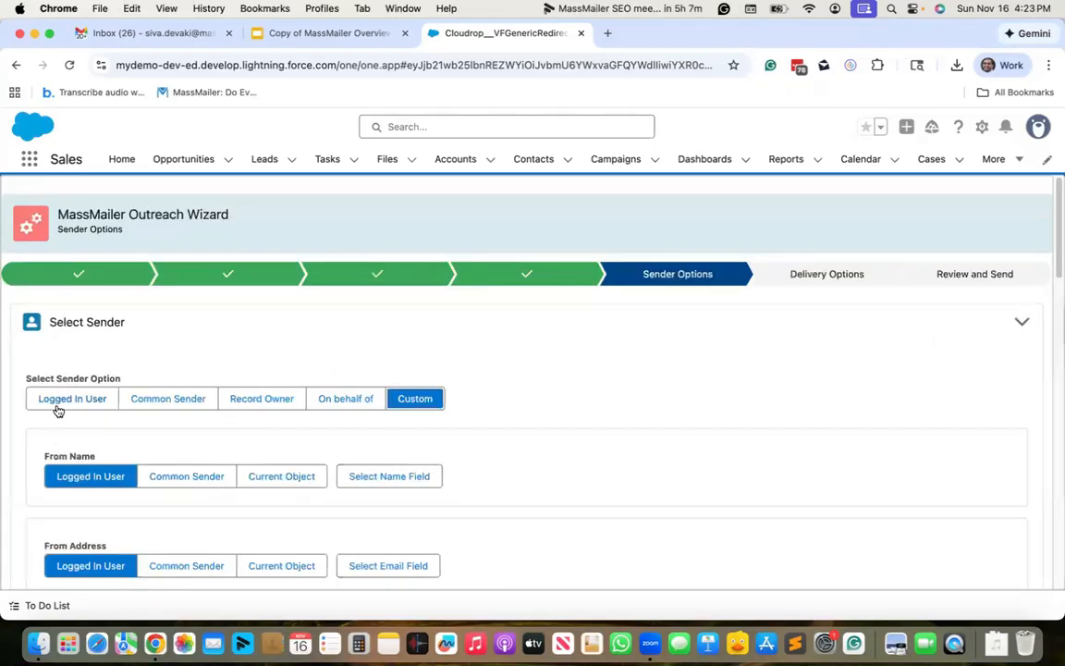
{"action": "left_click", "coordinate": [58, 407]}
Turn off the CC Email option for the outreach, keeping the logged-in user as sender.
{"action": "scroll", "coordinate": [292, 451], "scroll_direction": "down", "scroll_amount": 5}
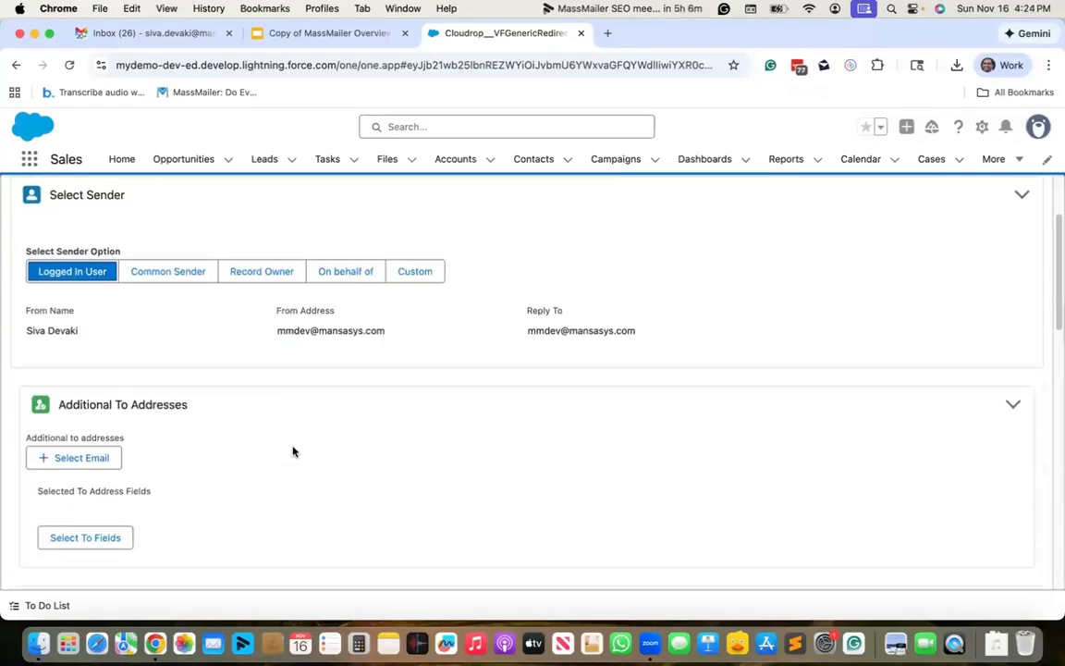
{"action": "scroll", "coordinate": [183, 363], "scroll_direction": "down", "scroll_amount": 1}
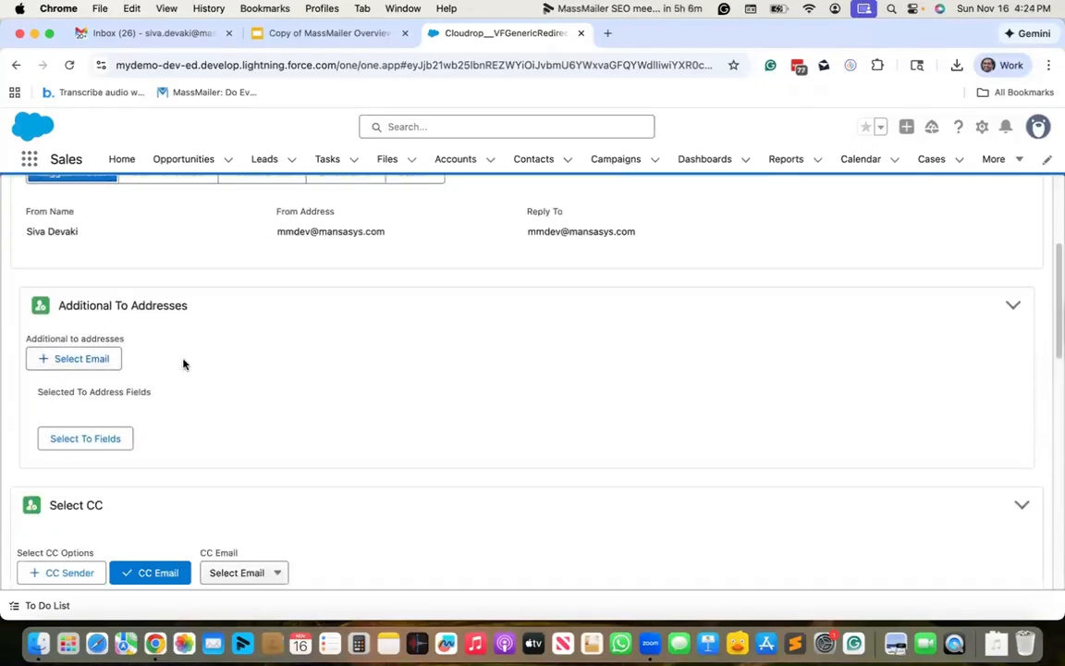
{"action": "scroll", "coordinate": [184, 364], "scroll_direction": "down", "scroll_amount": 5}
{"action": "left_click", "coordinate": [148, 355]}
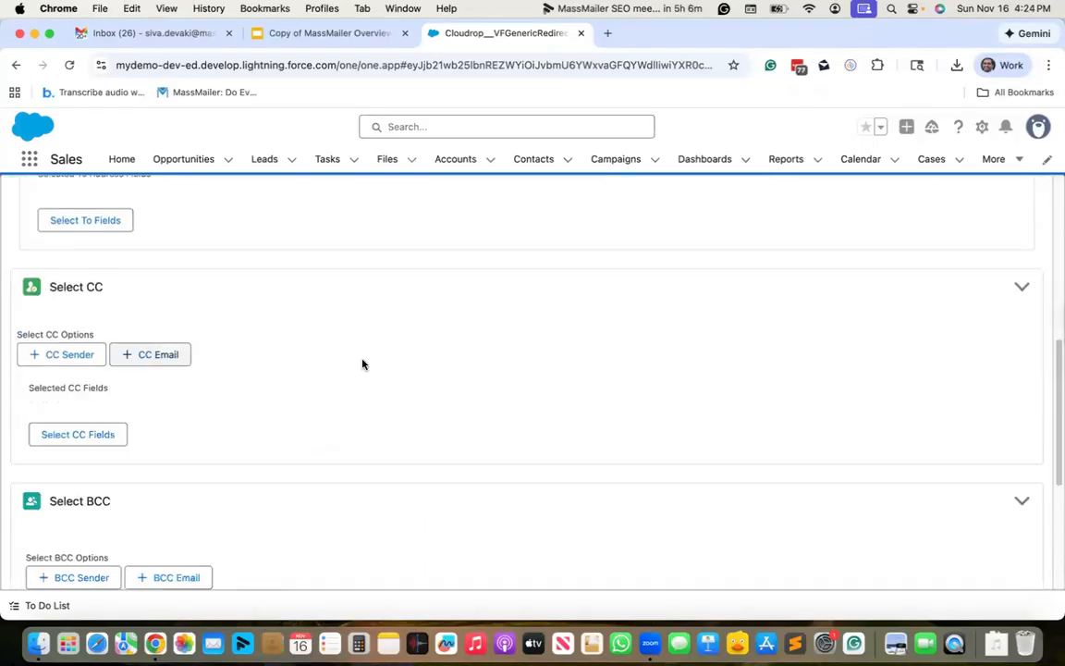
Enable Suppress Duplicate Emails and continue the wizard to Delivery Options.
{"action": "scroll", "coordinate": [376, 361], "scroll_direction": "down", "scroll_amount": 5}
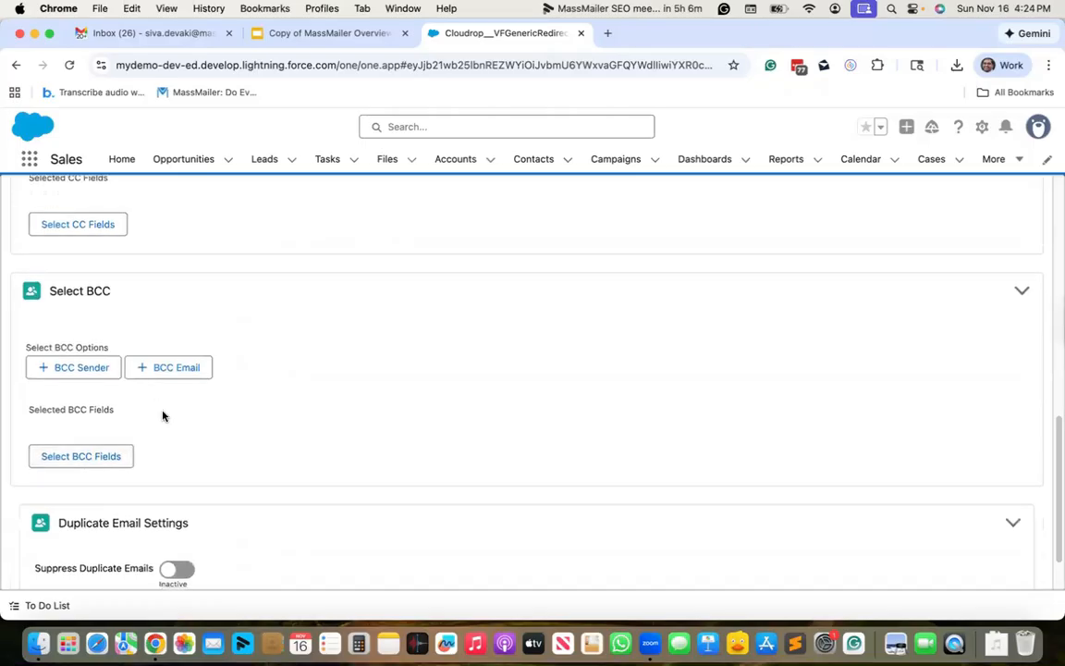
{"action": "scroll", "coordinate": [162, 417], "scroll_direction": "down", "scroll_amount": 2}
{"action": "left_click", "coordinate": [176, 500]}
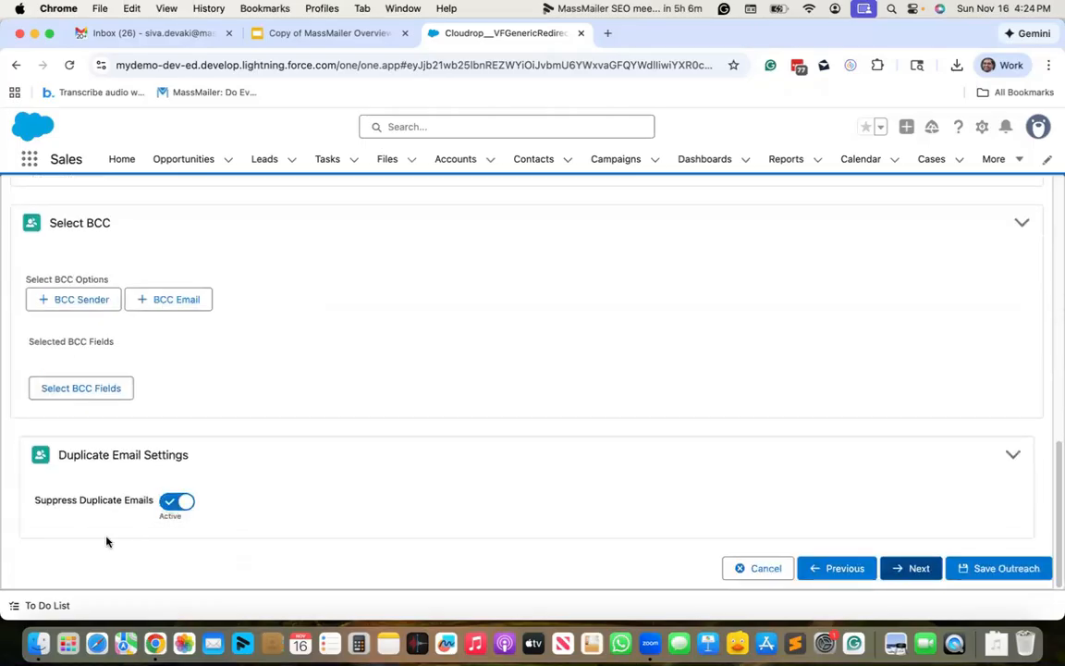
{"action": "left_click", "coordinate": [911, 567]}
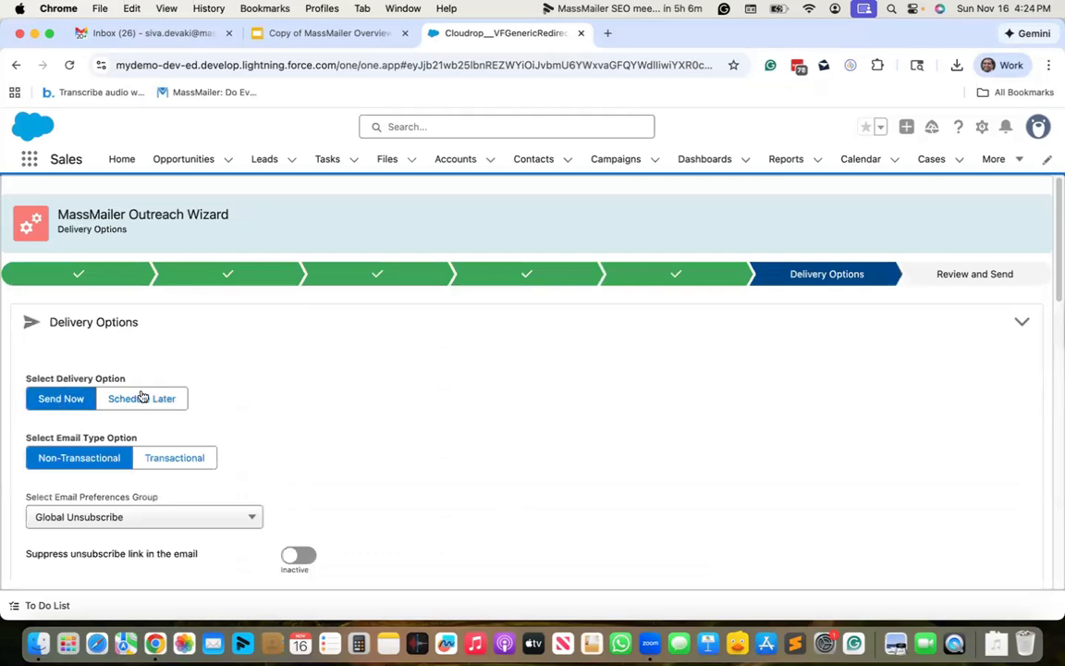
Check the Schedule Later and Transactional alternatives, returning delivery to Send Now and the email type to Non-Transactional.
{"action": "left_click", "coordinate": [141, 398]}
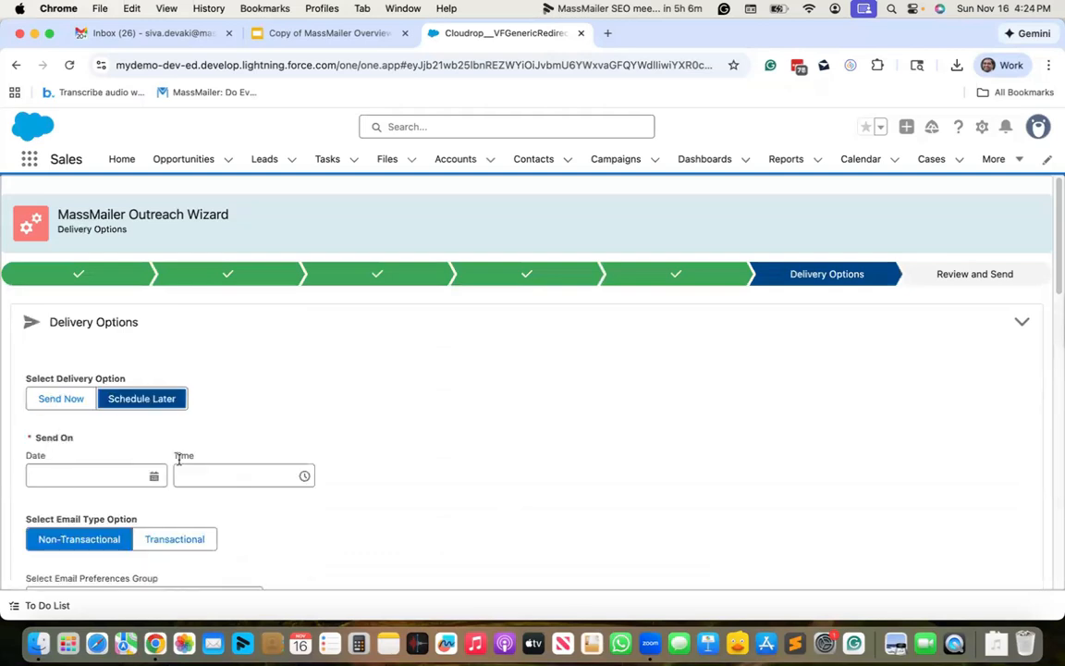
{"action": "left_click", "coordinate": [55, 400]}
{"action": "scroll", "coordinate": [67, 397], "scroll_direction": "down", "scroll_amount": 3}
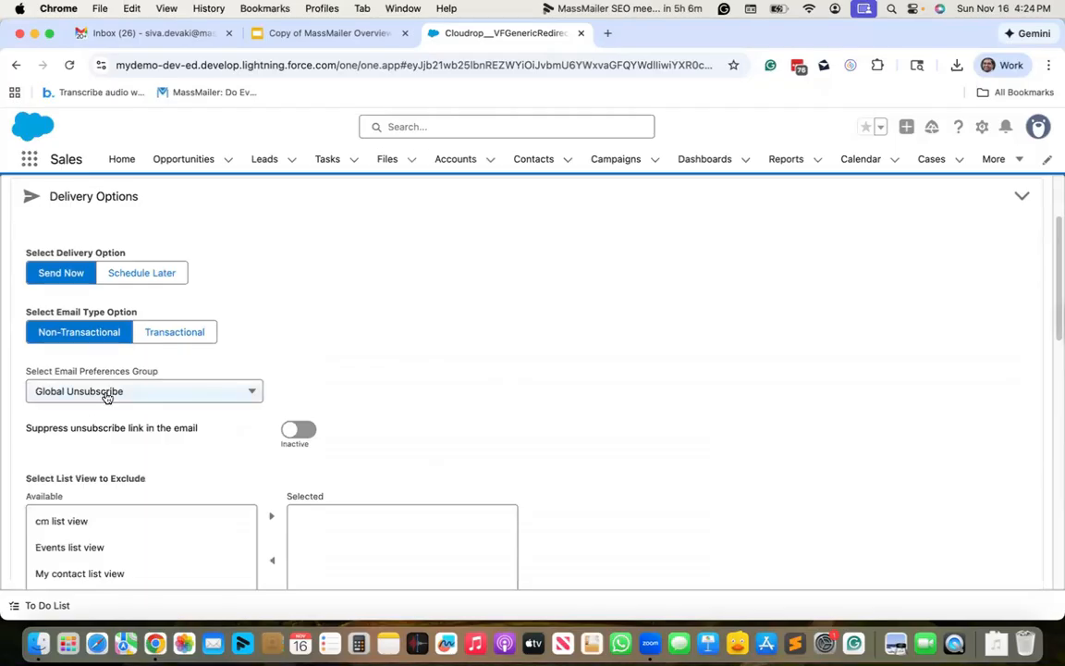
{"action": "left_click", "coordinate": [141, 335]}
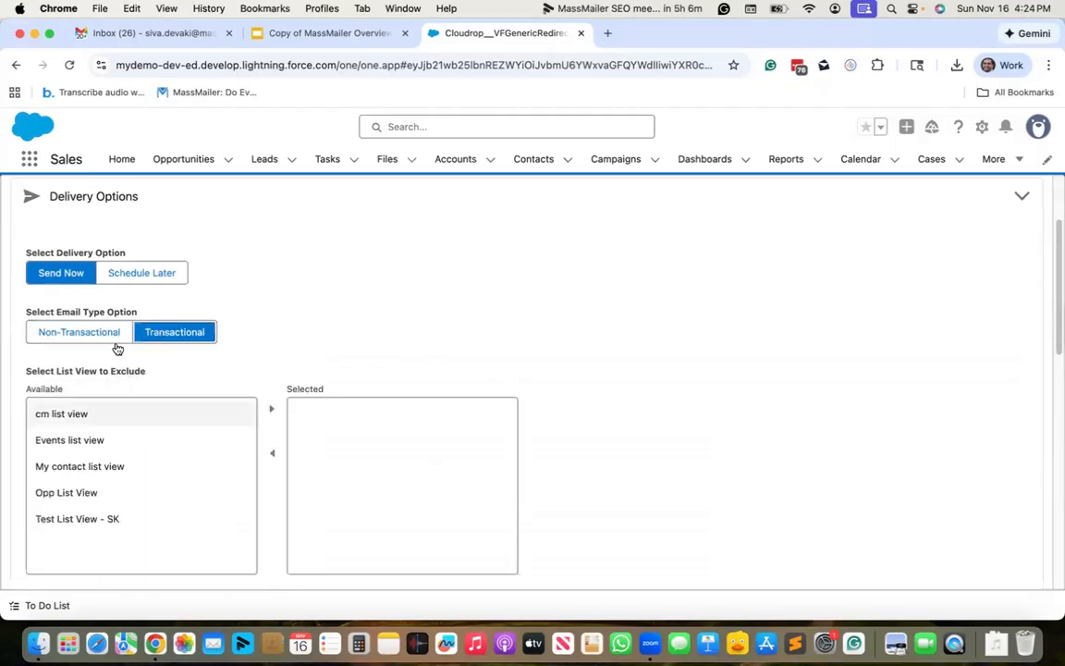
{"action": "left_click", "coordinate": [118, 339]}
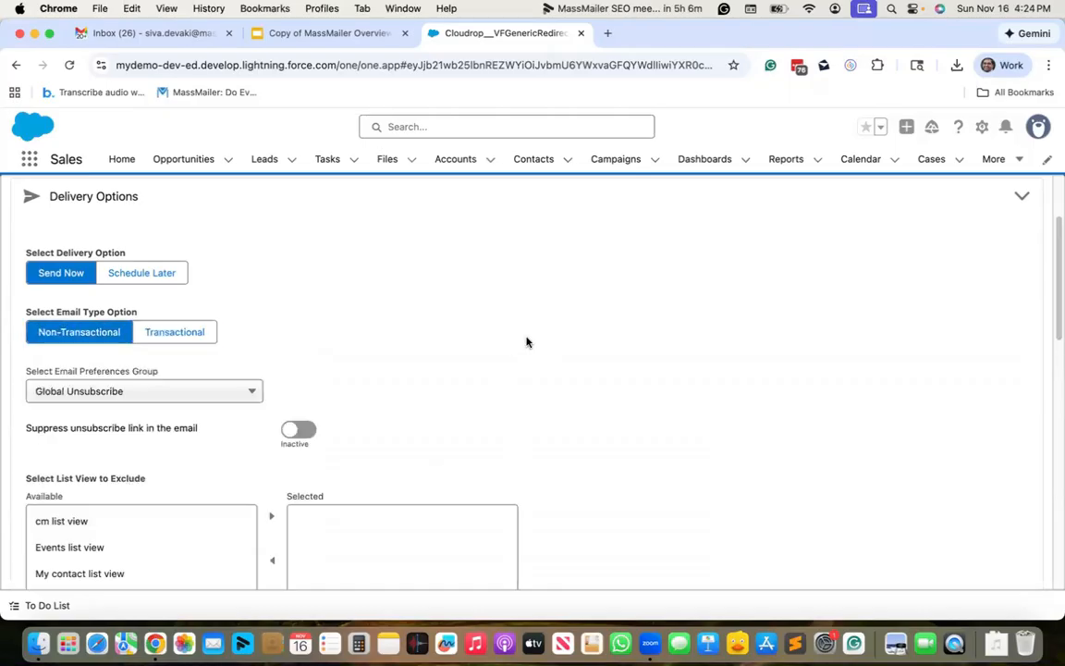
Leave the remaining delivery and event logging settings as they are and advance the wizard to Review and Send.
{"action": "scroll", "coordinate": [527, 343], "scroll_direction": "down", "scroll_amount": 10}
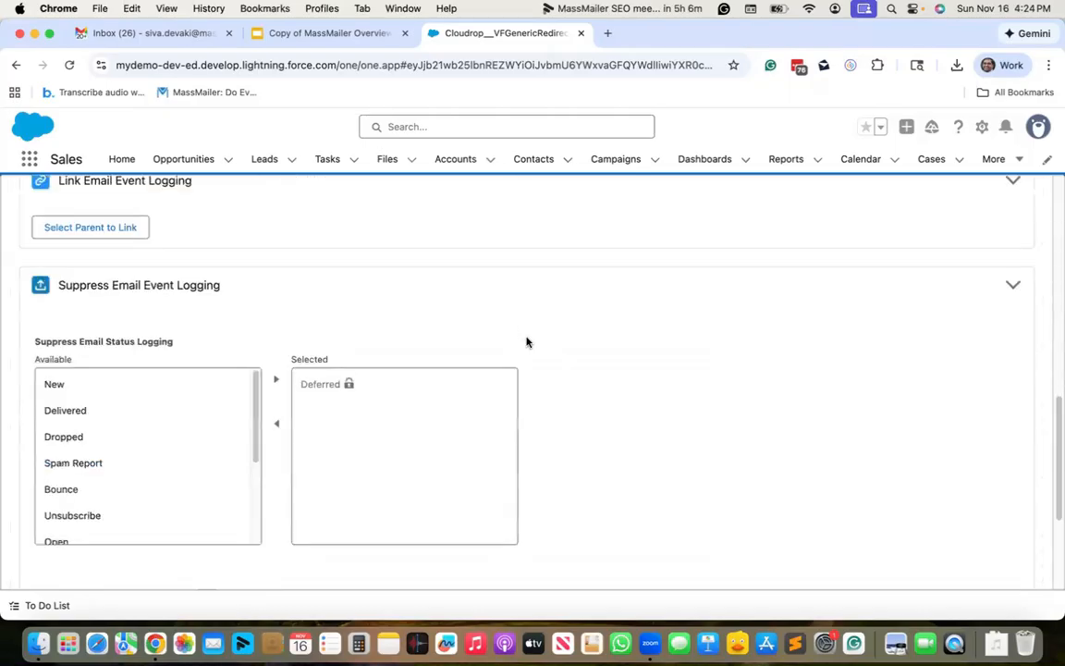
{"action": "scroll", "coordinate": [570, 419], "scroll_direction": "down", "scroll_amount": 4}
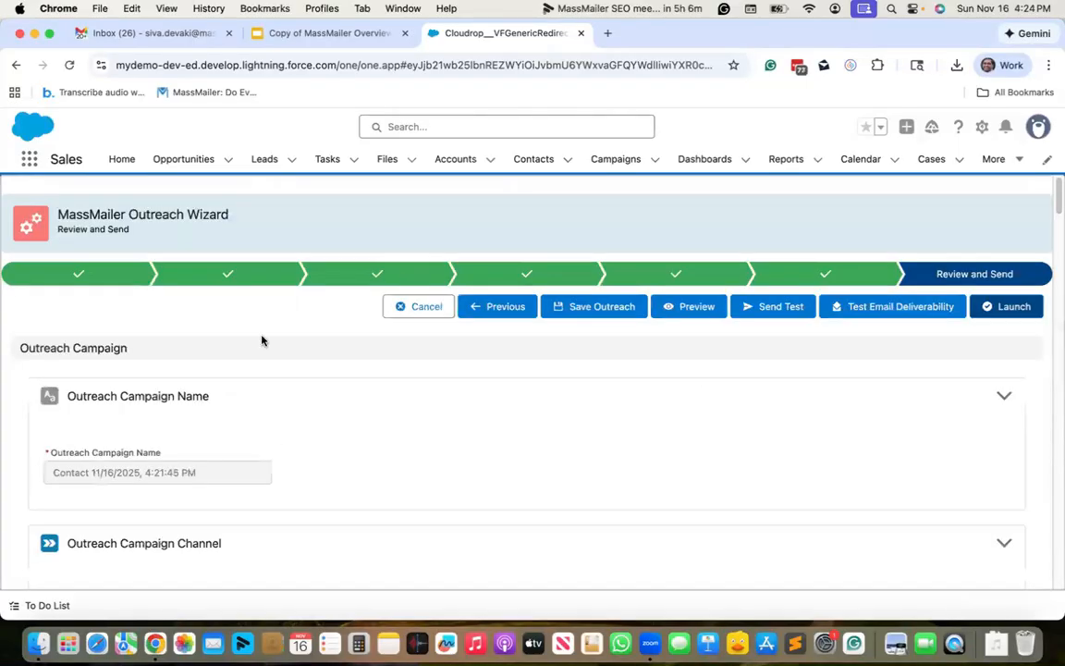
Review the outreach campaign summary from campaign name to deliverability settings, and launch the outreach to the selected audience.
{"action": "scroll", "coordinate": [319, 432], "scroll_direction": "down", "scroll_amount": 3}
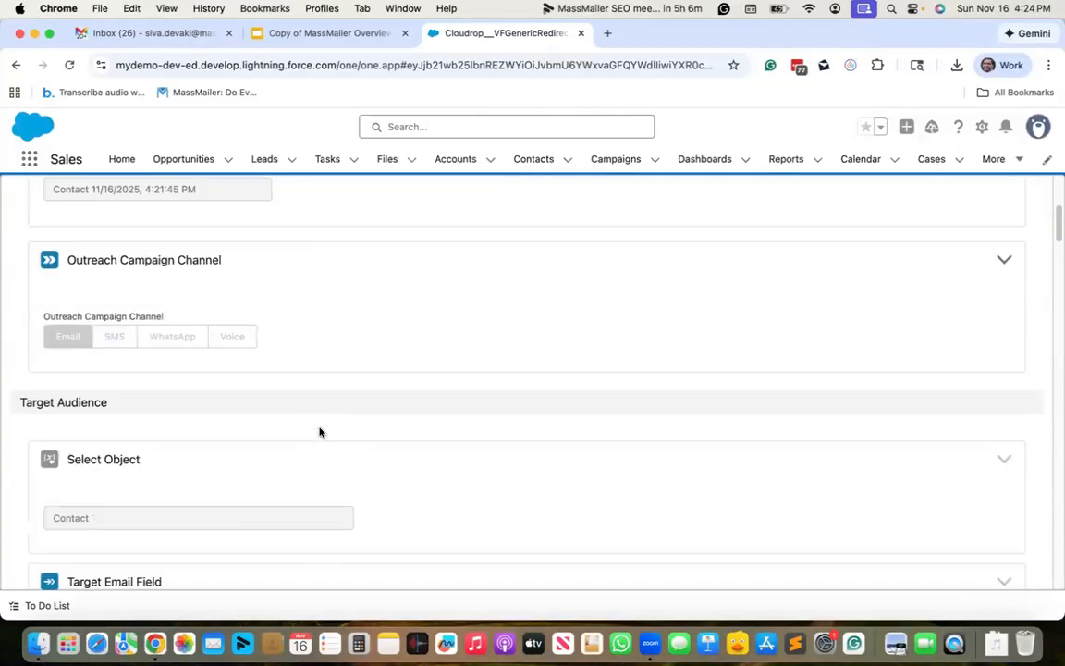
{"action": "scroll", "coordinate": [319, 430], "scroll_direction": "up", "scroll_amount": 3}
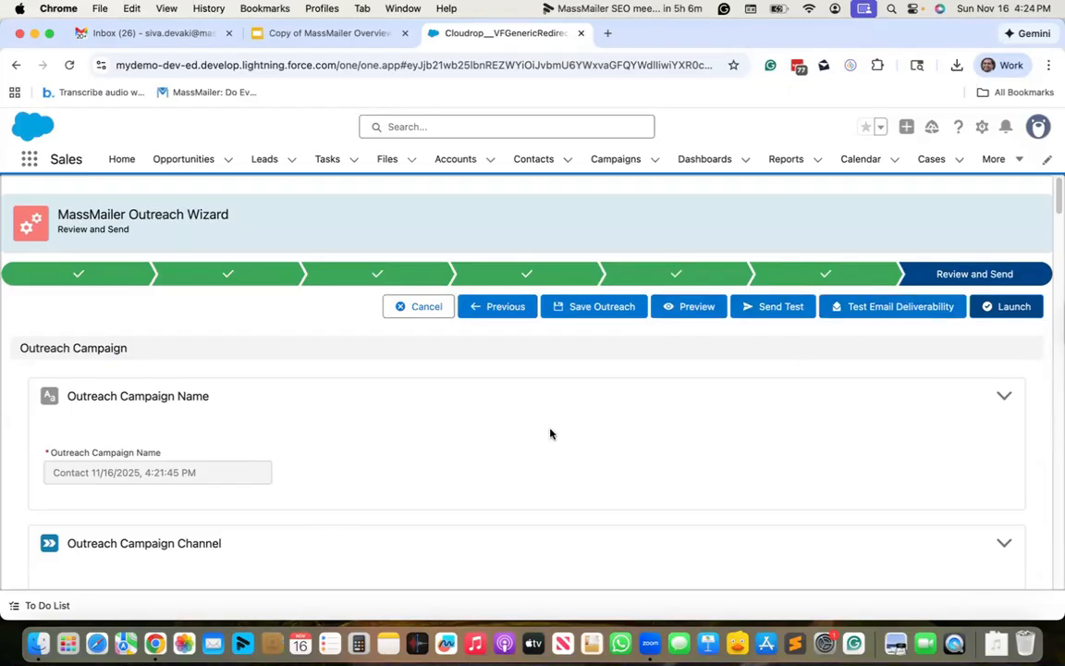
{"action": "scroll", "coordinate": [573, 432], "scroll_direction": "down", "scroll_amount": 1}
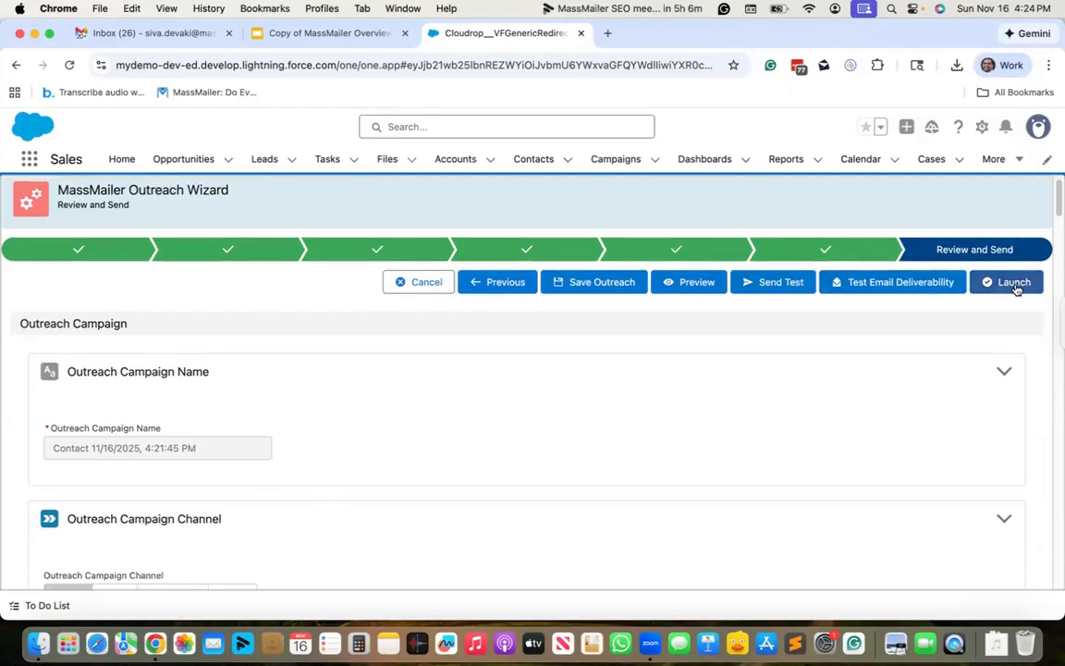
{"action": "scroll", "coordinate": [723, 412], "scroll_direction": "down", "scroll_amount": 5}
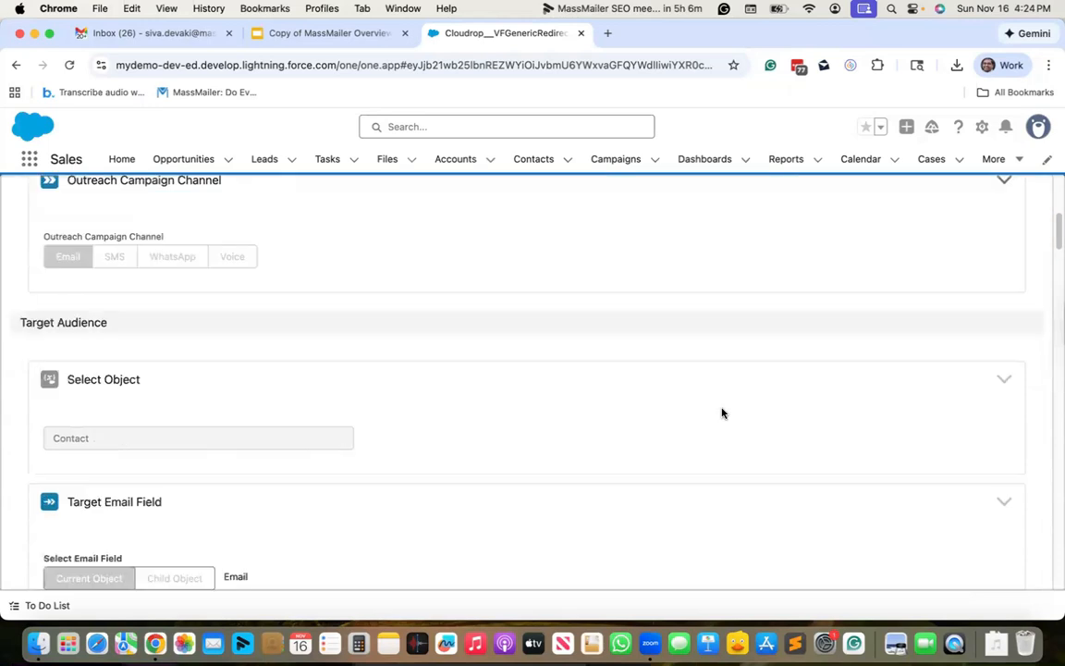
{"action": "scroll", "coordinate": [723, 413], "scroll_direction": "down", "scroll_amount": 7}
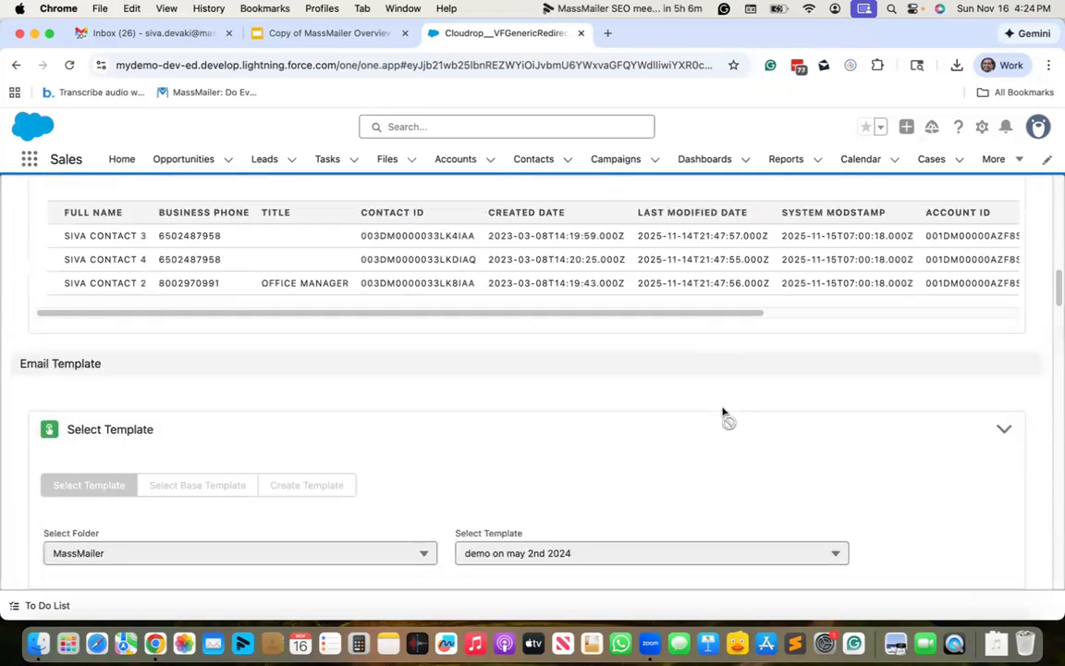
{"action": "scroll", "coordinate": [723, 412], "scroll_direction": "down", "scroll_amount": 10}
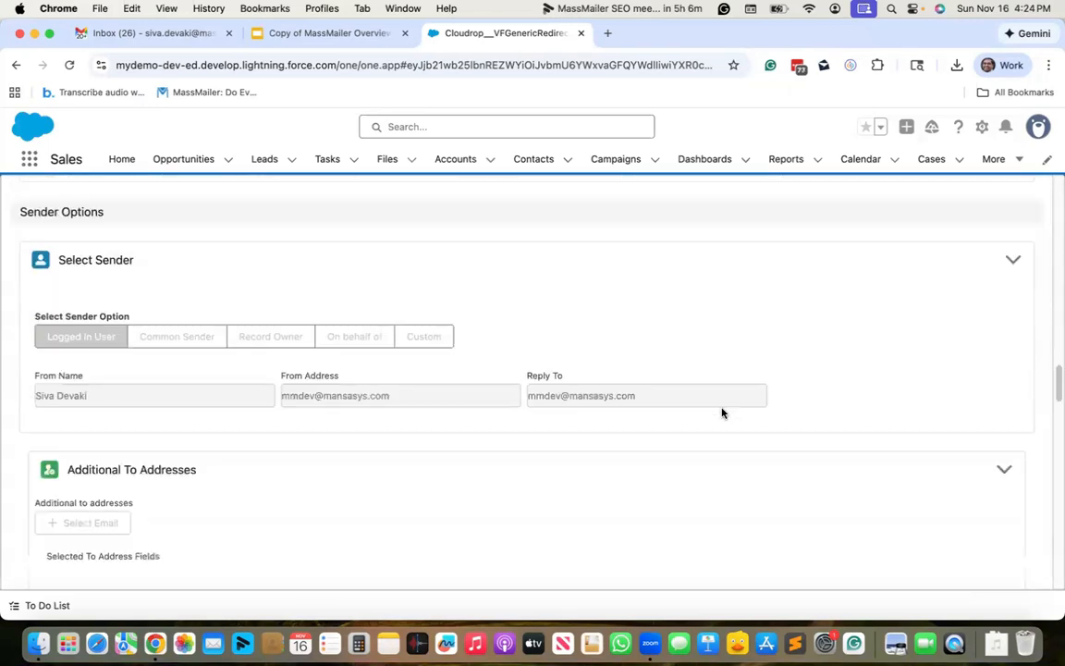
{"action": "scroll", "coordinate": [723, 412], "scroll_direction": "down", "scroll_amount": 12}
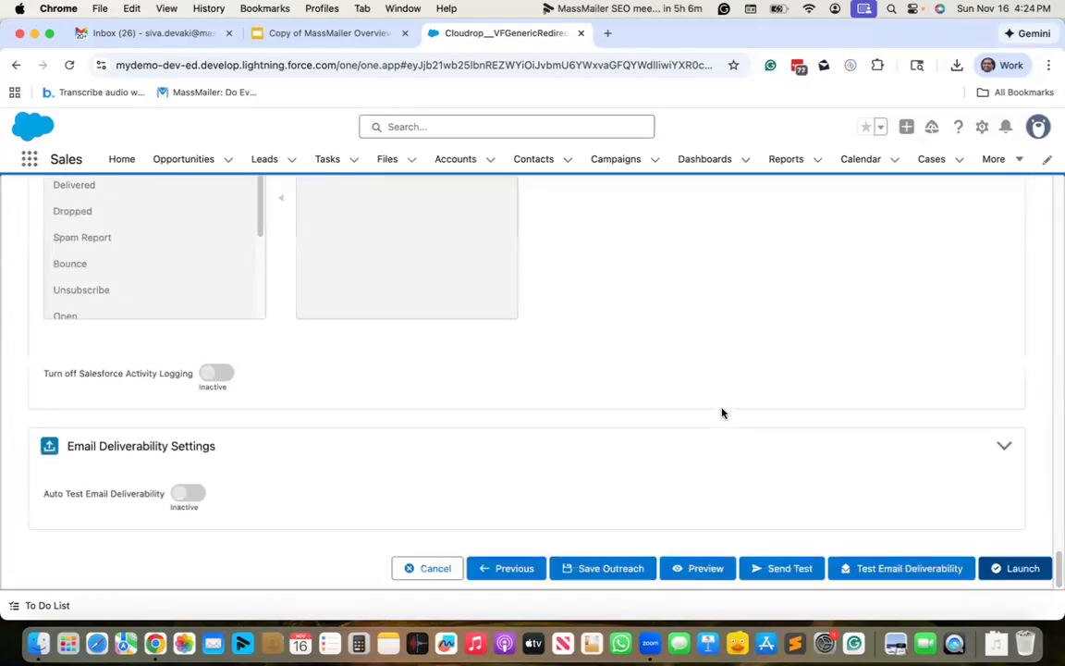
{"action": "left_click", "coordinate": [1017, 568]}
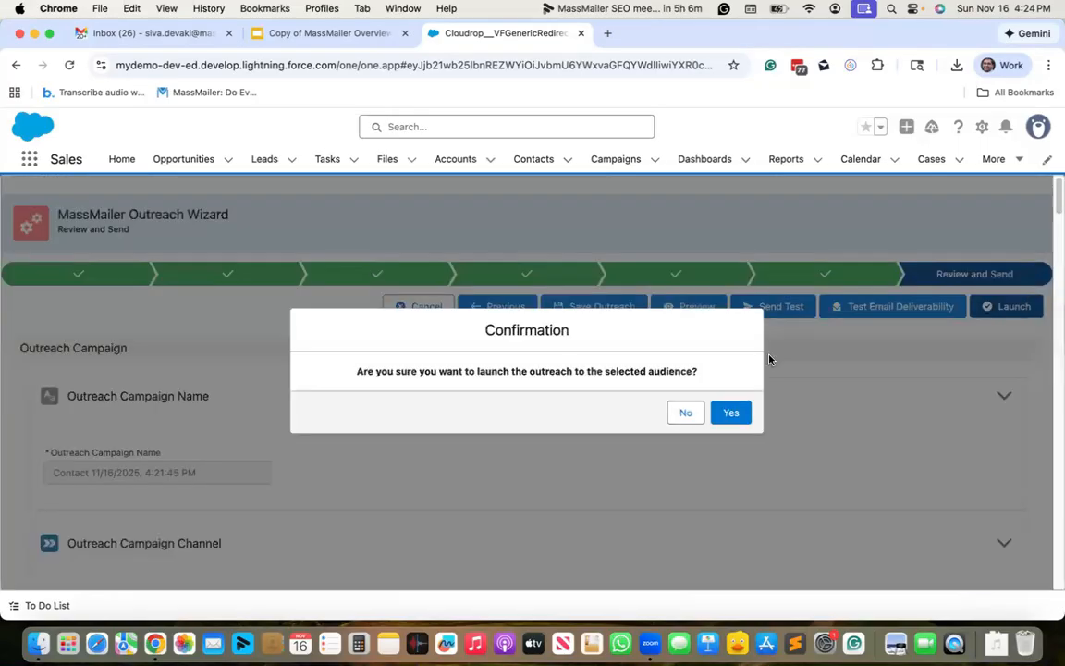
{"action": "left_click", "coordinate": [732, 413]}
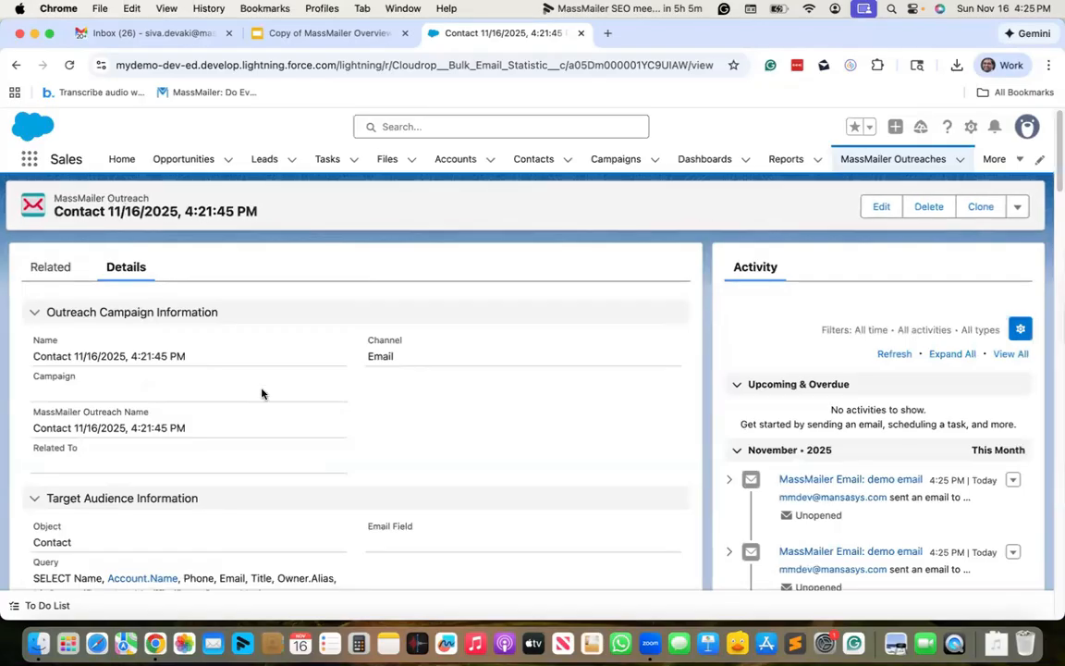
Examine the launched outreach record's details, from target audience and sender information down to the outreach statistics.
{"action": "scroll", "coordinate": [267, 383], "scroll_direction": "down", "scroll_amount": 10}
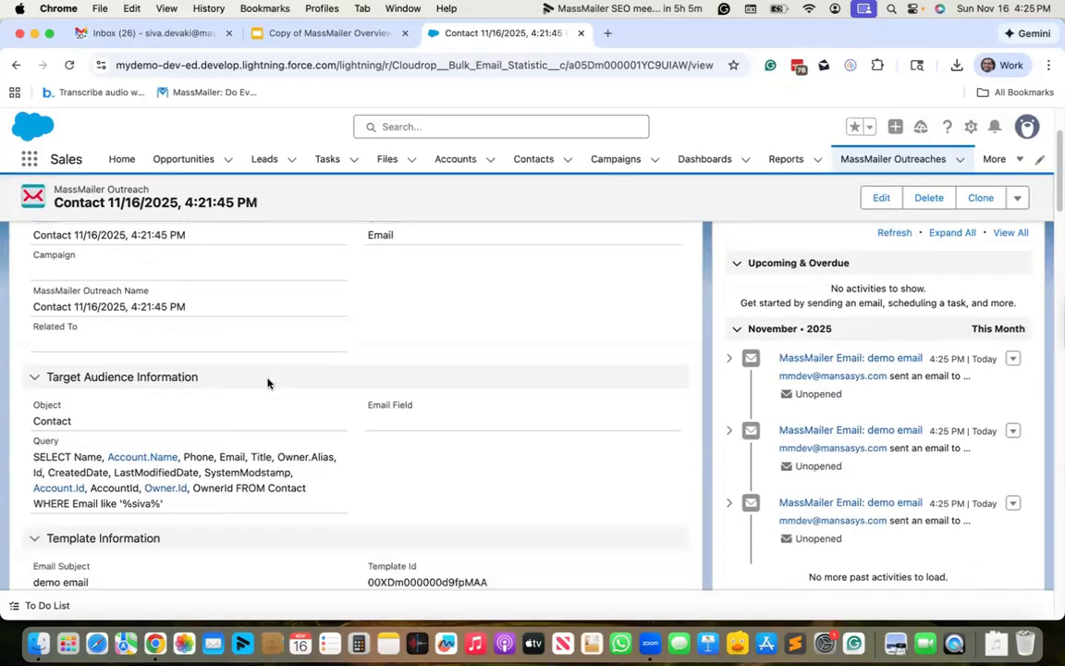
{"action": "scroll", "coordinate": [269, 384], "scroll_direction": "down", "scroll_amount": 8}
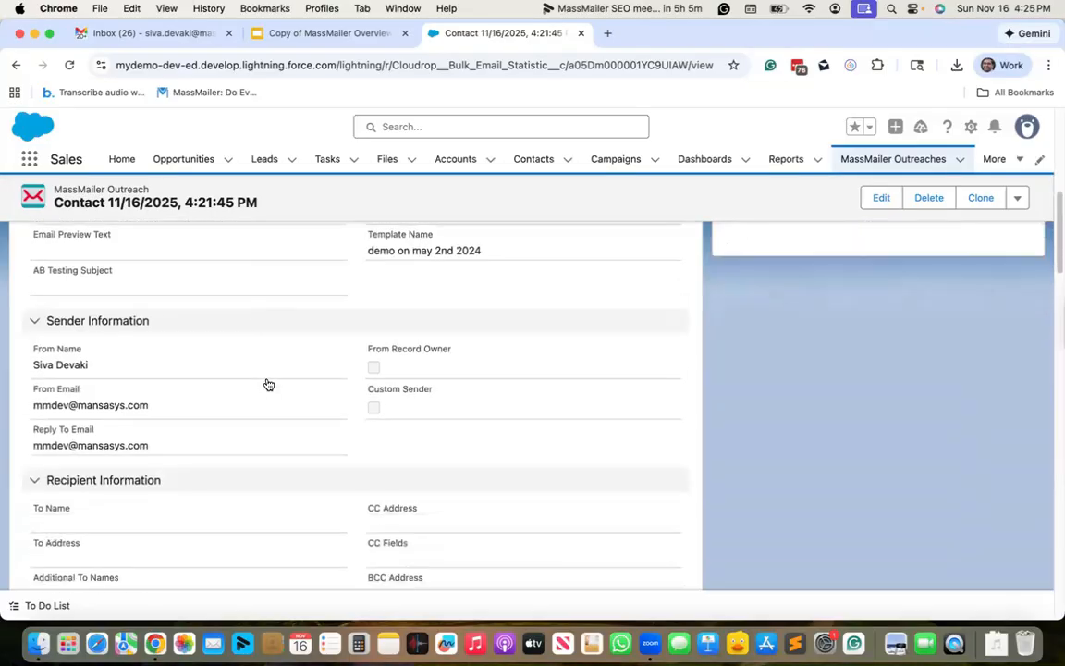
{"action": "scroll", "coordinate": [268, 383], "scroll_direction": "down", "scroll_amount": 10}
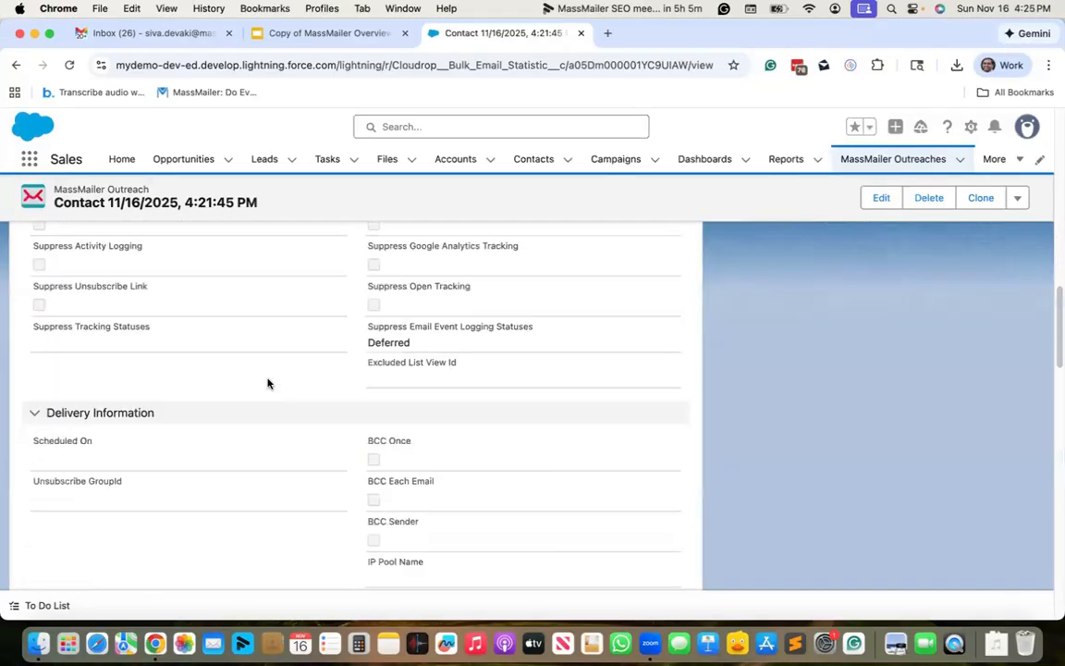
{"action": "scroll", "coordinate": [268, 383], "scroll_direction": "down", "scroll_amount": 12}
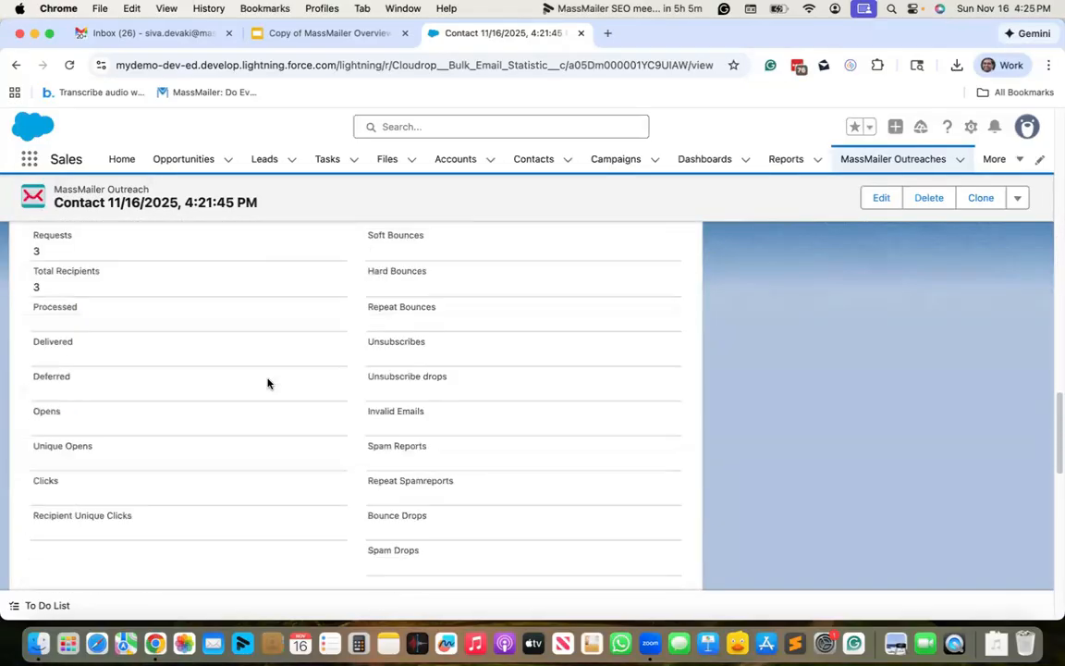
{"action": "scroll", "coordinate": [277, 435], "scroll_direction": "up", "scroll_amount": 3}
{"action": "scroll", "coordinate": [295, 445], "scroll_direction": "down", "scroll_amount": 4}
{"action": "scroll", "coordinate": [296, 449], "scroll_direction": "down", "scroll_amount": 1}
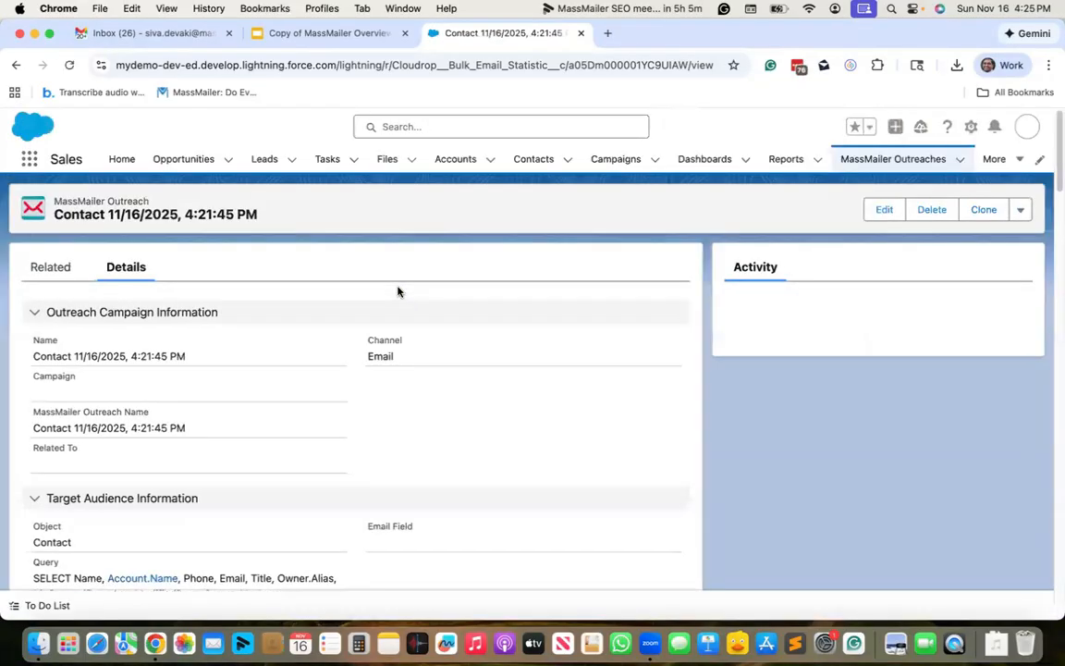
Open the recipient list for the Delivered event from the outreach record's email statistics table.
{"action": "scroll", "coordinate": [398, 291], "scroll_direction": "down", "scroll_amount": 15}
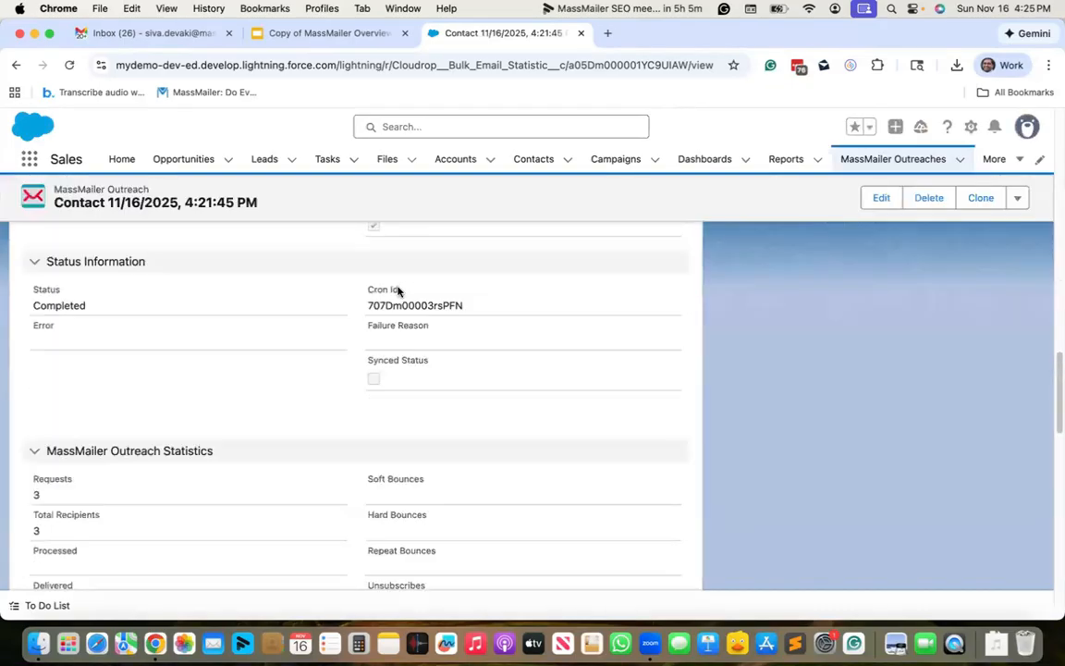
{"action": "scroll", "coordinate": [398, 291], "scroll_direction": "down", "scroll_amount": 15}
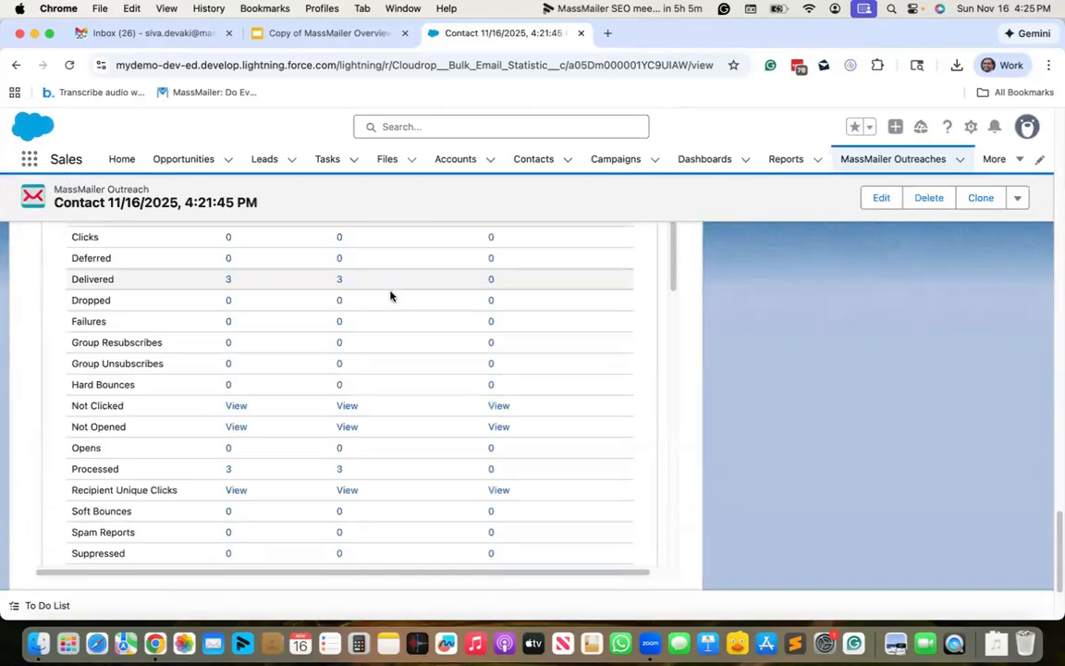
{"action": "left_click", "coordinate": [229, 289]}
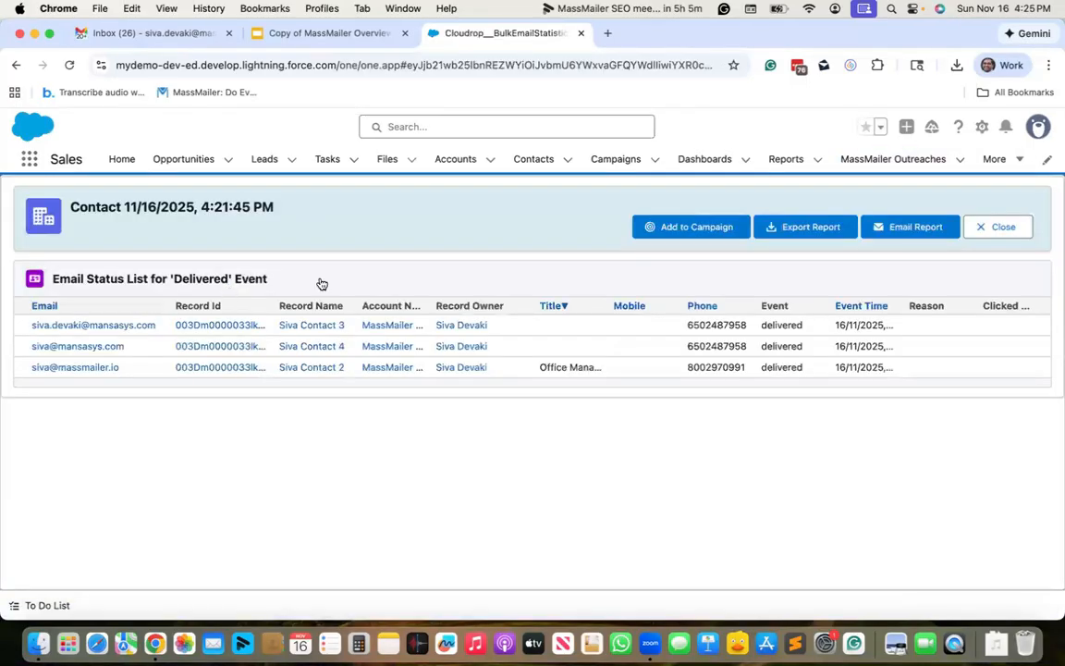
Open the first delivered contact's record and view the latest "MassMailer Email: demo email" message from its activity history.
{"action": "left_click", "coordinate": [328, 337]}
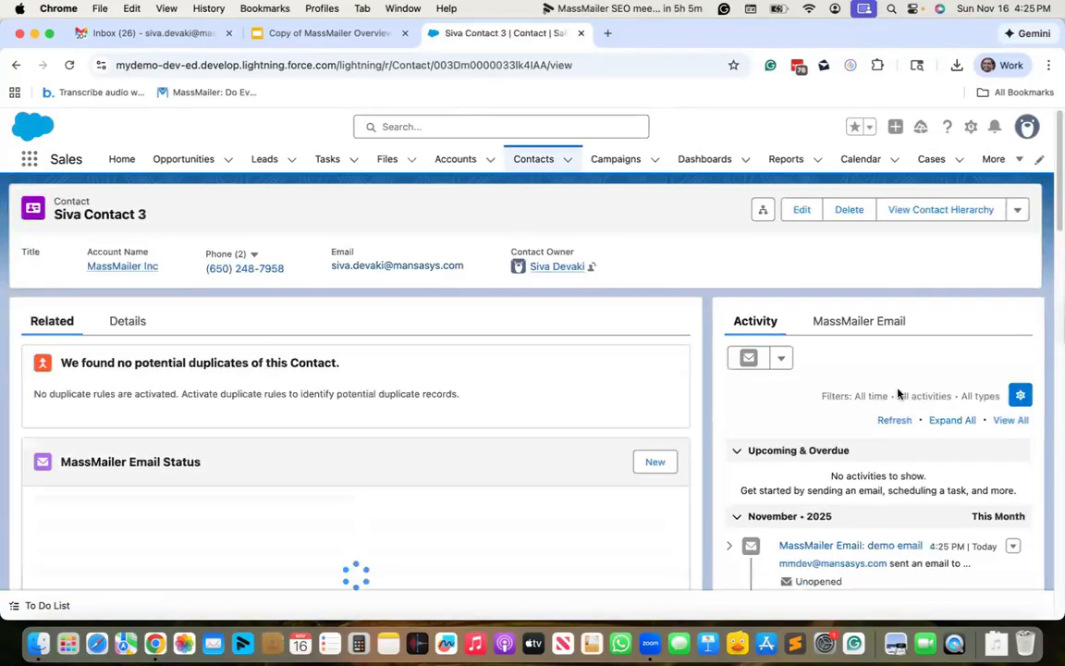
{"action": "scroll", "coordinate": [899, 394], "scroll_direction": "down", "scroll_amount": 1}
{"action": "scroll", "coordinate": [832, 405], "scroll_direction": "down", "scroll_amount": 3}
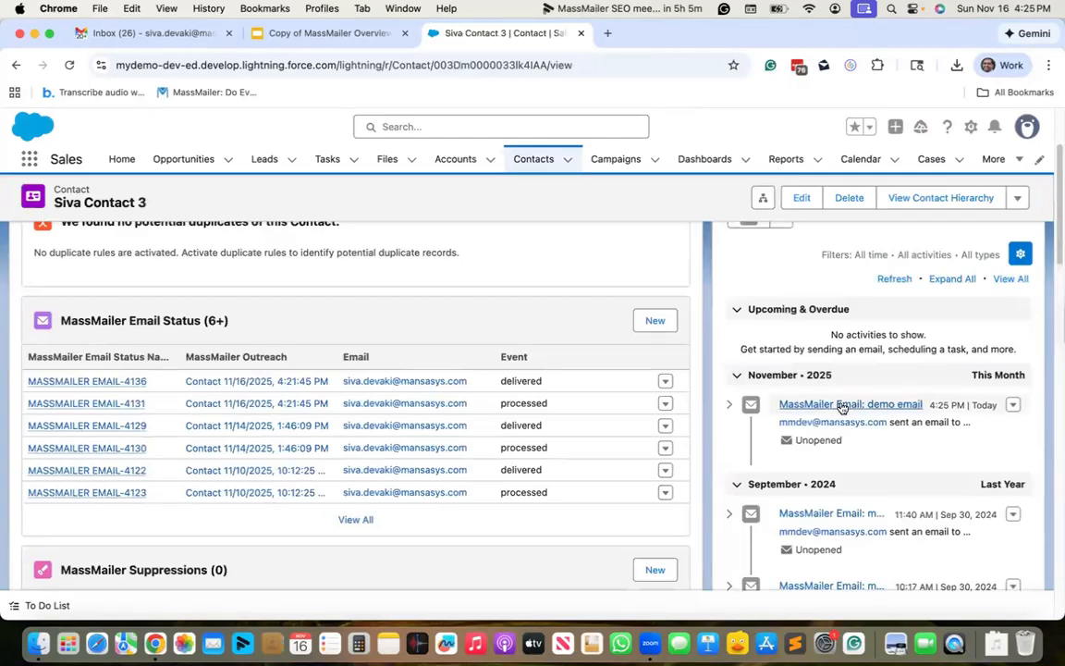
{"action": "left_click", "coordinate": [843, 405]}
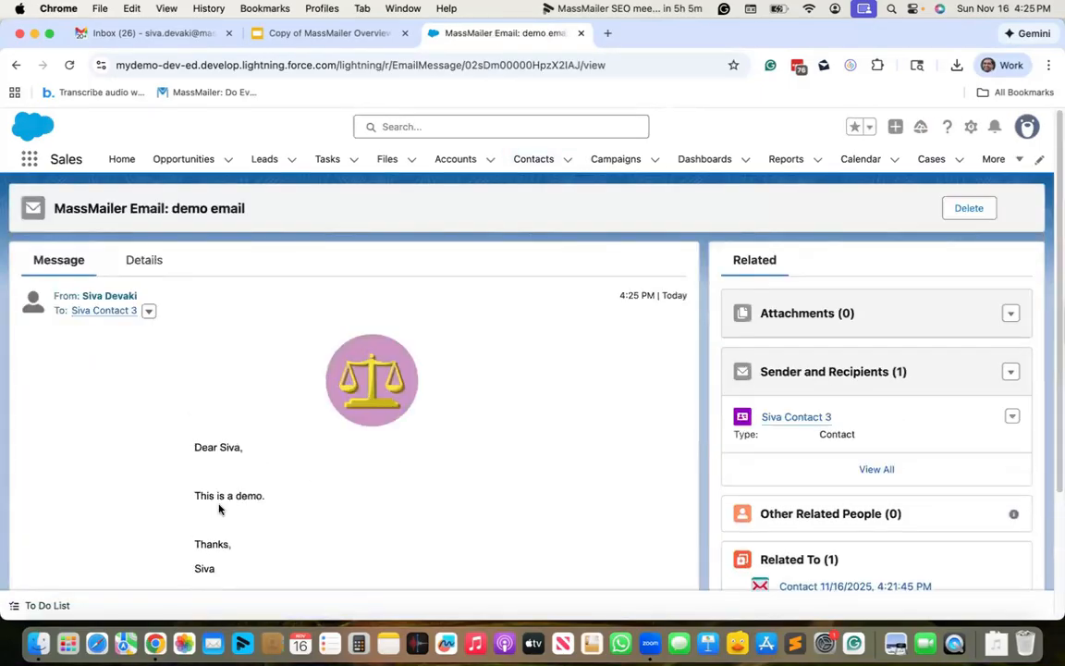
Return to the recipient's contact record and open its full MassMailer Email Status list.
{"action": "left_click", "coordinate": [120, 311]}
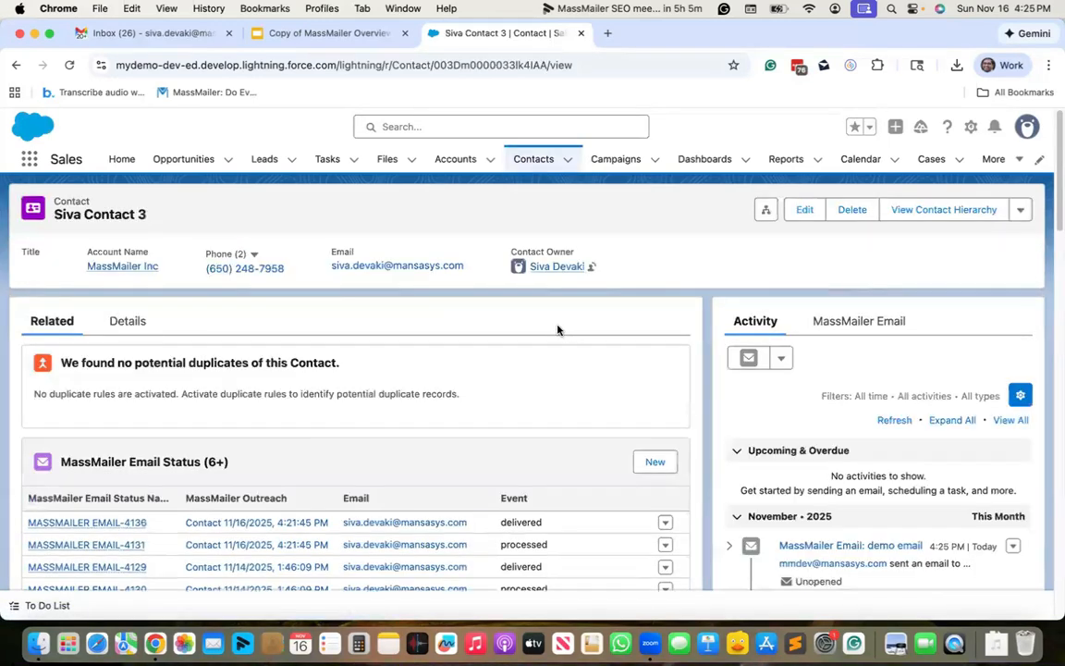
{"action": "scroll", "coordinate": [267, 367], "scroll_direction": "down", "scroll_amount": 2}
{"action": "left_click", "coordinate": [195, 364]}
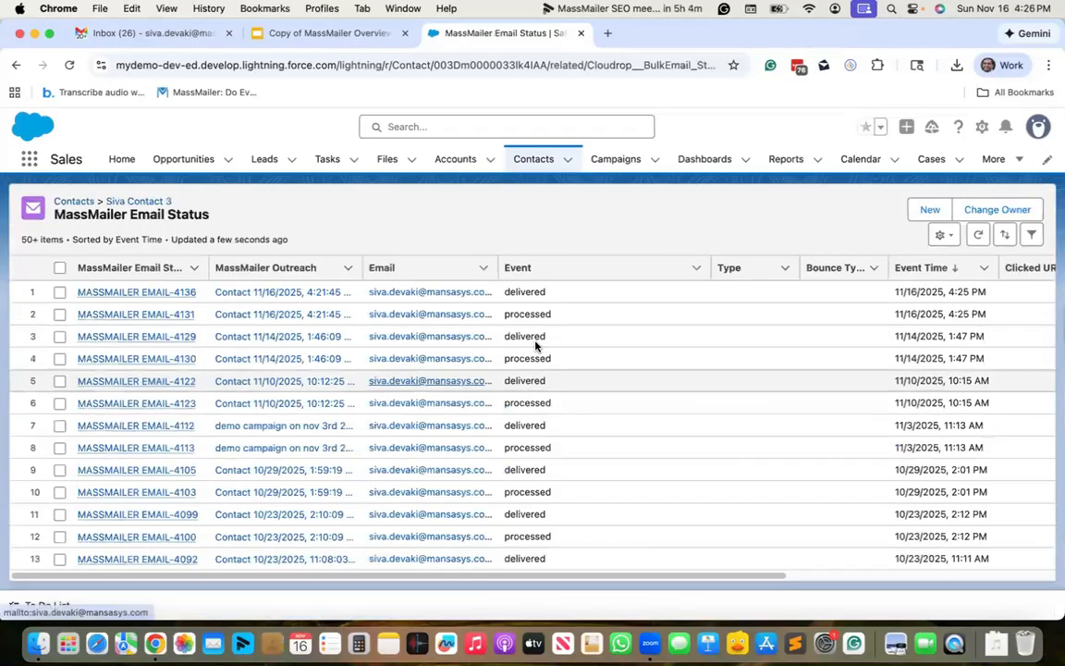
Go back to the contact record and review its MassMailer Suppressions and MassMailer Verify Status related lists.
{"action": "left_click", "coordinate": [131, 202]}
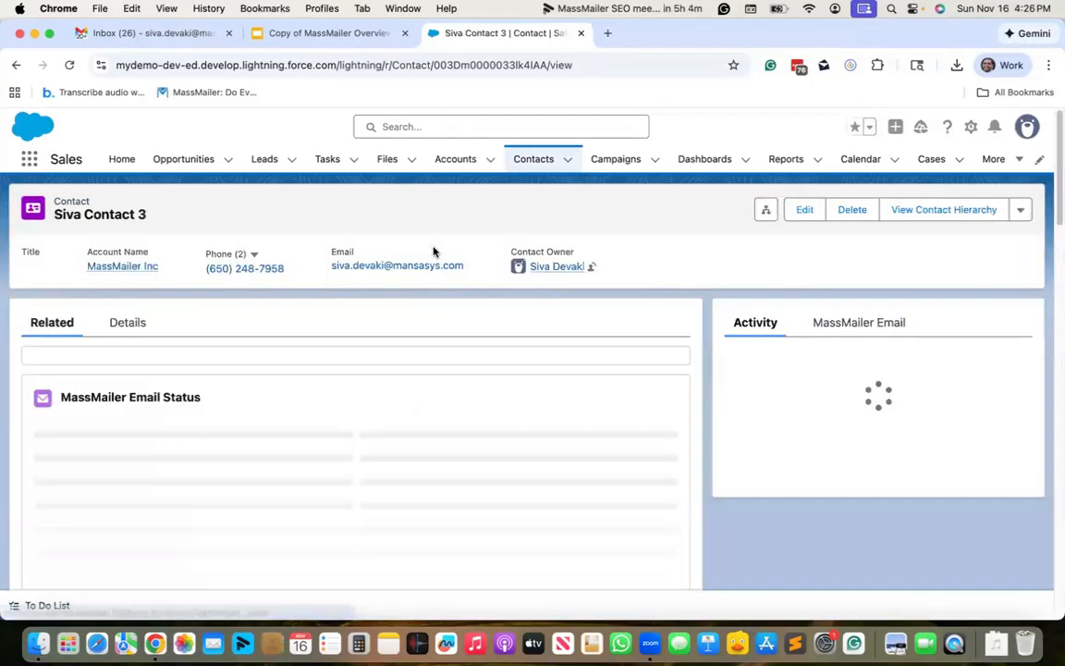
{"action": "scroll", "coordinate": [435, 264], "scroll_direction": "down", "scroll_amount": 5}
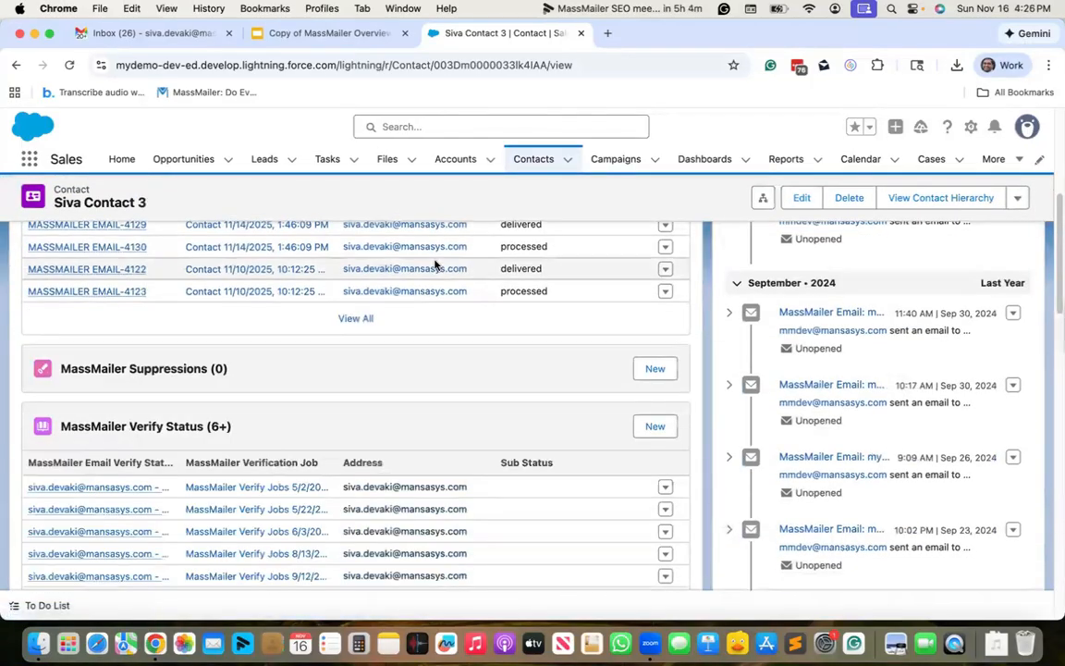
{"action": "scroll", "coordinate": [244, 416], "scroll_direction": "down", "scroll_amount": 2}
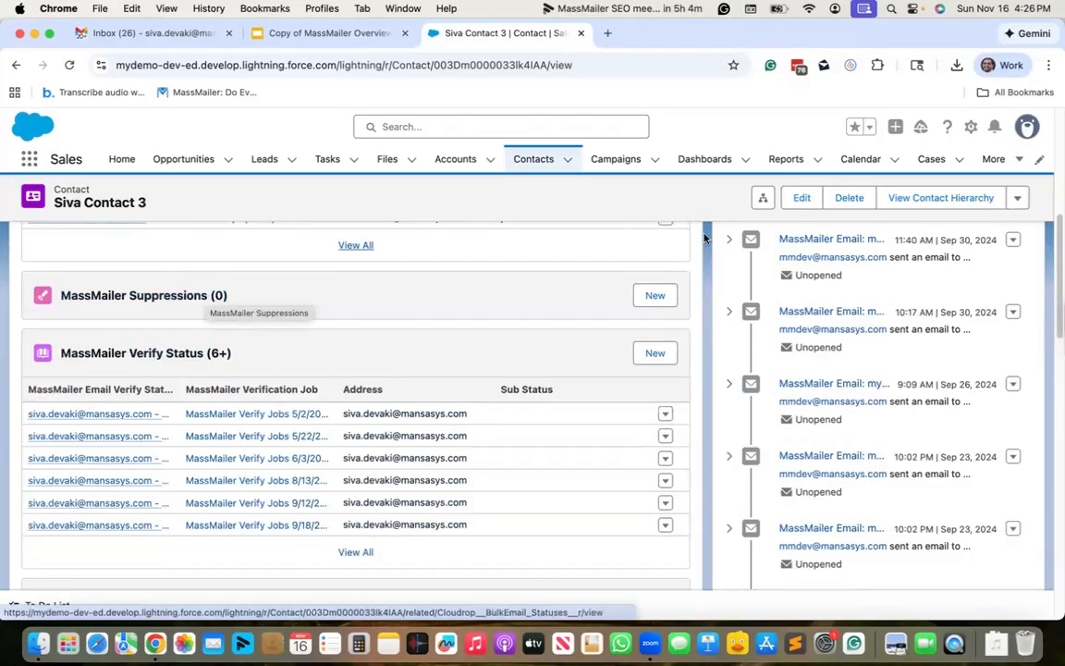
Open the MassMailer Reports folder from the list of all report folders.
{"action": "left_click", "coordinate": [785, 161]}
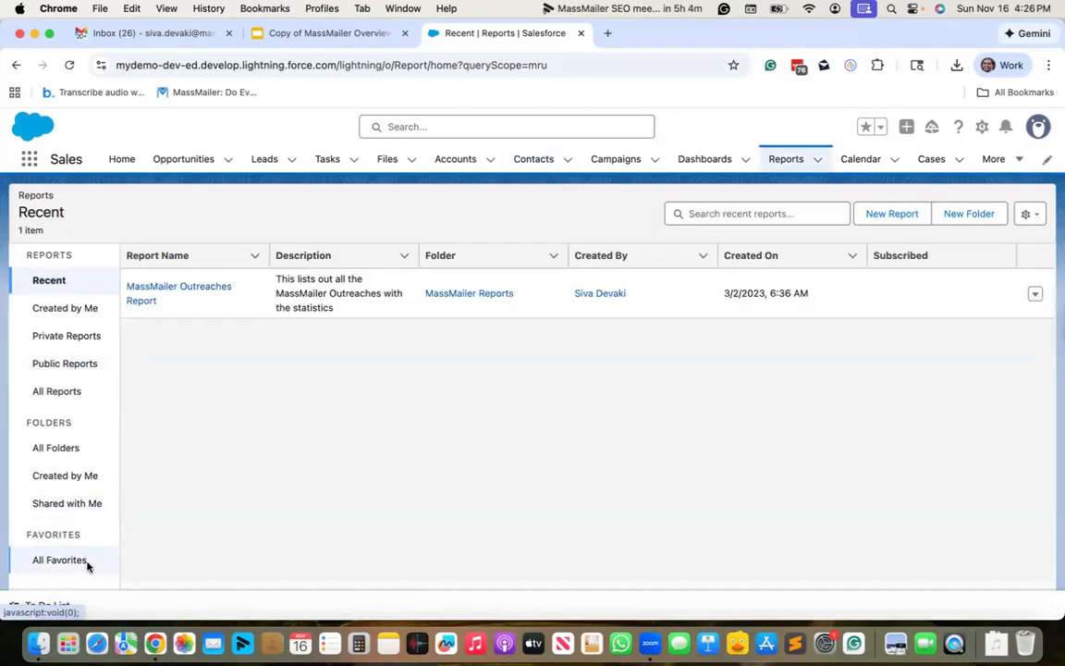
{"action": "scroll", "coordinate": [99, 535], "scroll_direction": "down", "scroll_amount": 1}
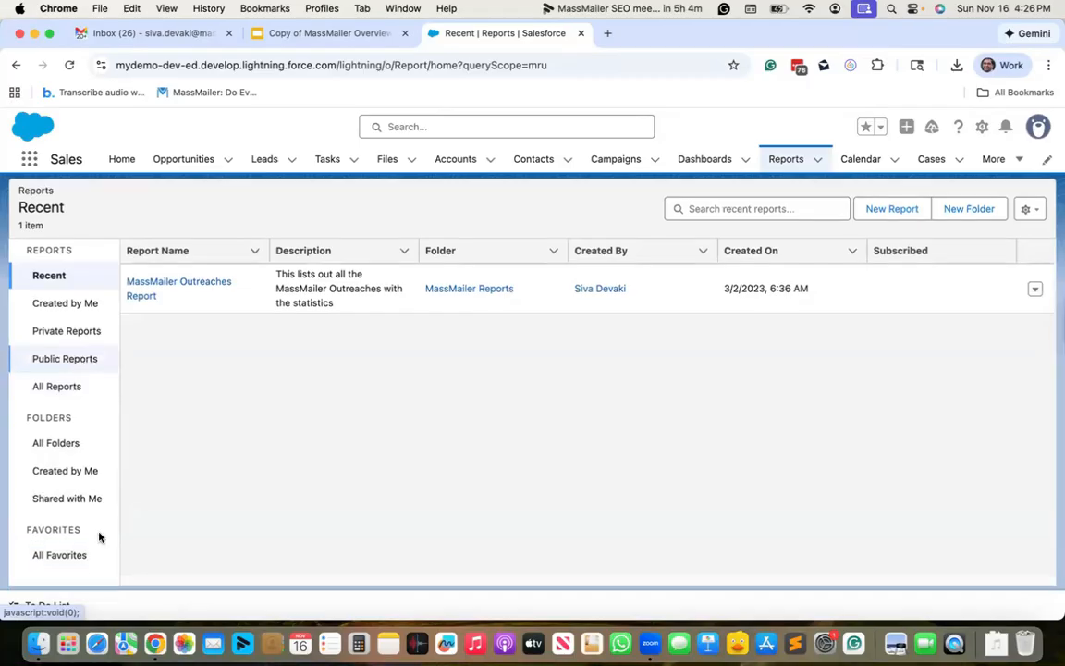
{"action": "left_click", "coordinate": [65, 447]}
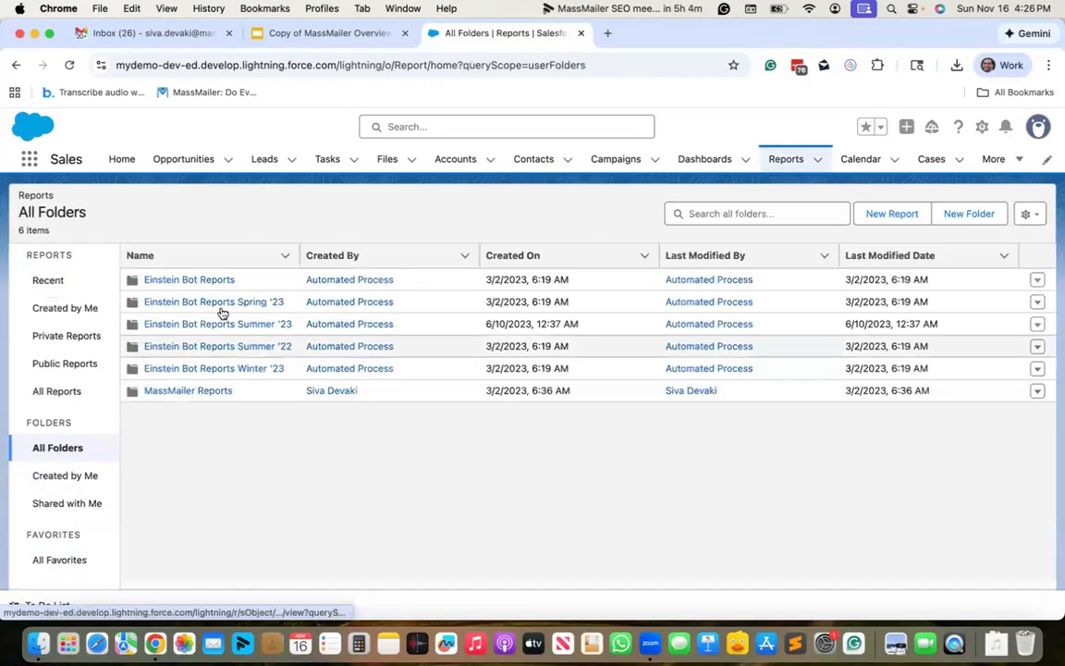
{"action": "left_click", "coordinate": [221, 392]}
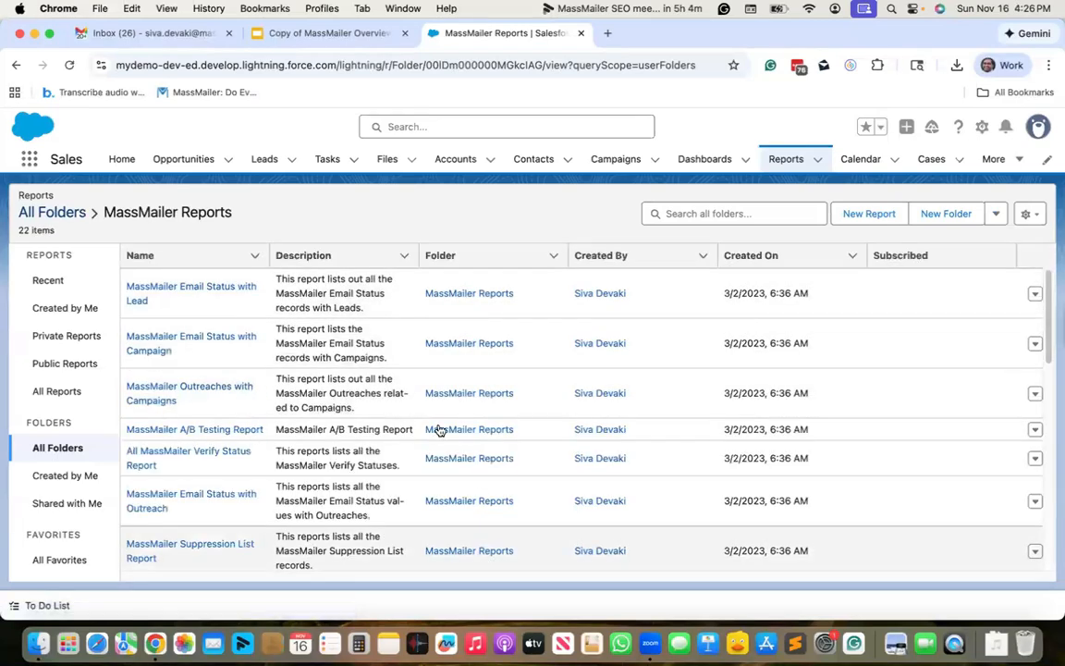
Look through the reports in the folder and open the MassMailer Outreaches Report.
{"action": "scroll", "coordinate": [441, 428], "scroll_direction": "down", "scroll_amount": 1}
{"action": "scroll", "coordinate": [440, 428], "scroll_direction": "down", "scroll_amount": 10}
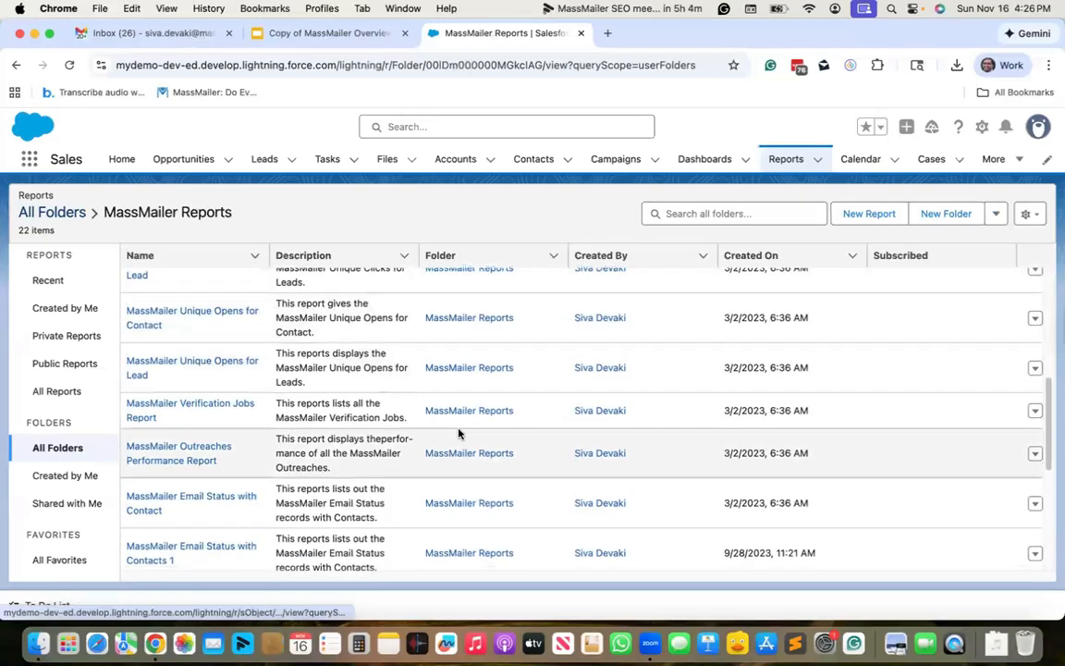
{"action": "scroll", "coordinate": [459, 433], "scroll_direction": "down", "scroll_amount": 5}
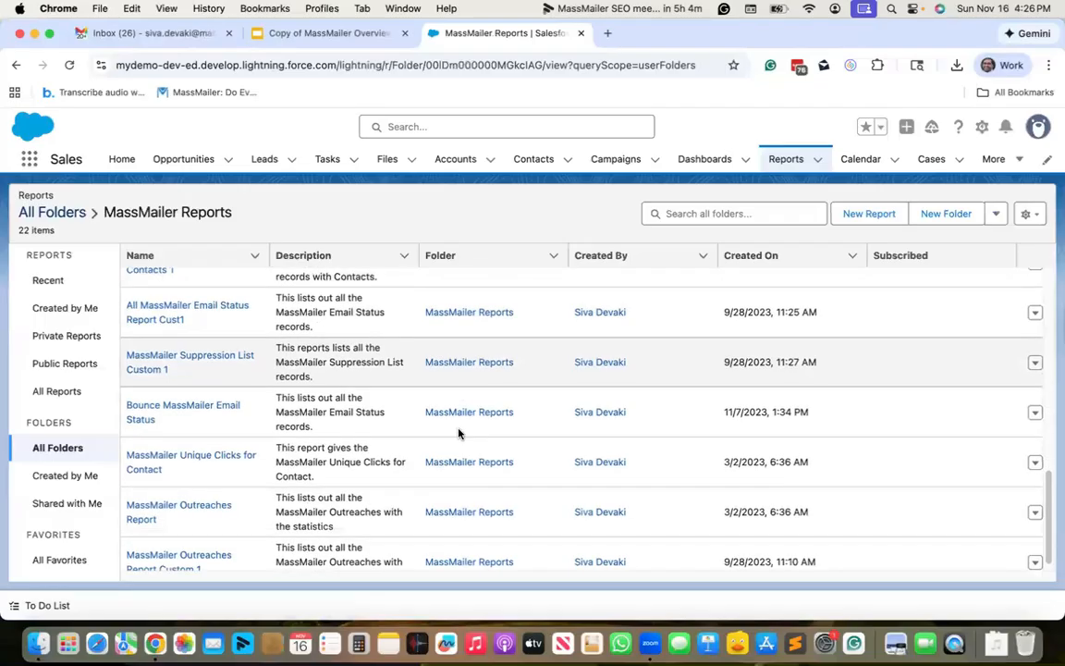
{"action": "scroll", "coordinate": [340, 447], "scroll_direction": "down", "scroll_amount": 2}
{"action": "left_click", "coordinate": [205, 424]}
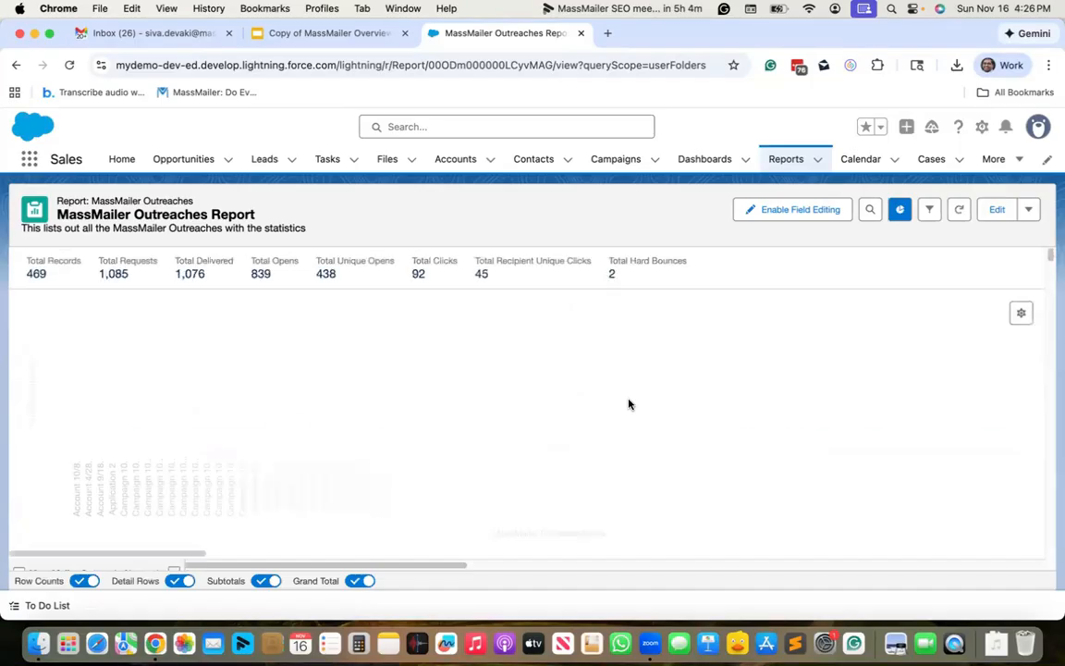
Examine the report's per-outreach statistics, from requests, deliveries and opens across to bounces and spam reports.
{"action": "scroll", "coordinate": [628, 404], "scroll_direction": "down", "scroll_amount": 10}
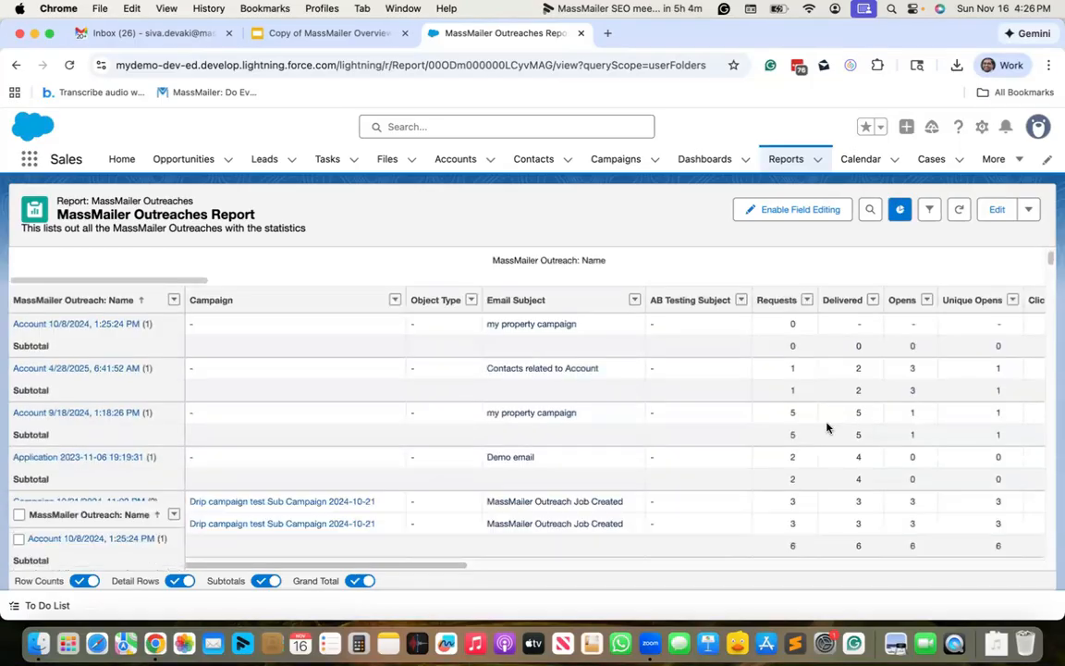
{"action": "scroll", "coordinate": [879, 440], "scroll_direction": "right", "scroll_amount": 2}
{"action": "scroll", "coordinate": [880, 443], "scroll_direction": "right", "scroll_amount": 4}
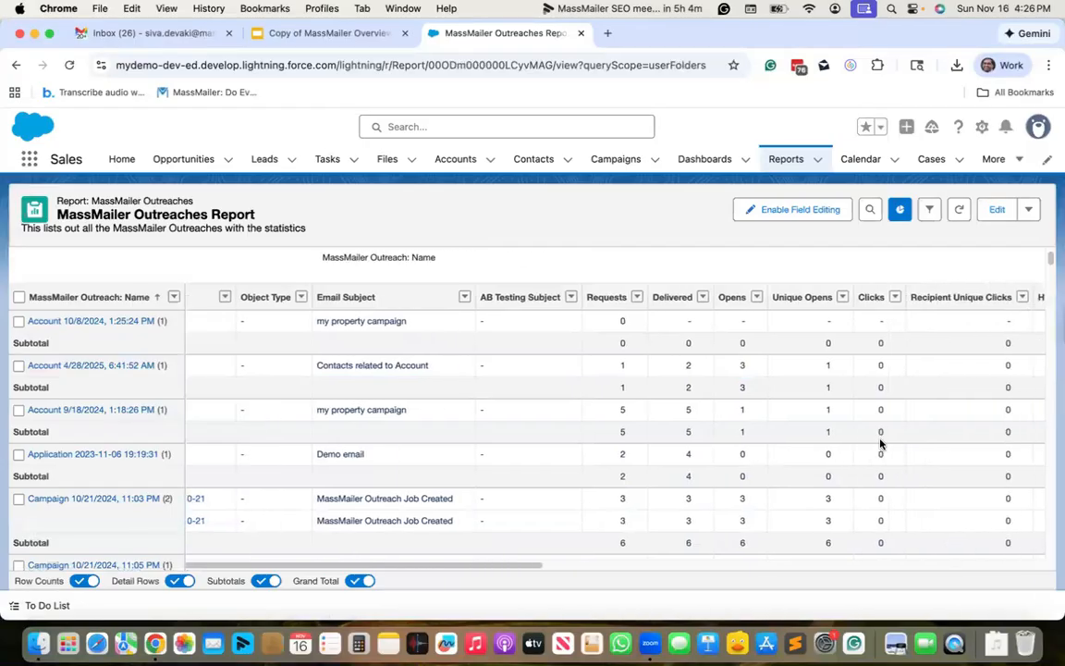
{"action": "scroll", "coordinate": [879, 444], "scroll_direction": "right", "scroll_amount": 4}
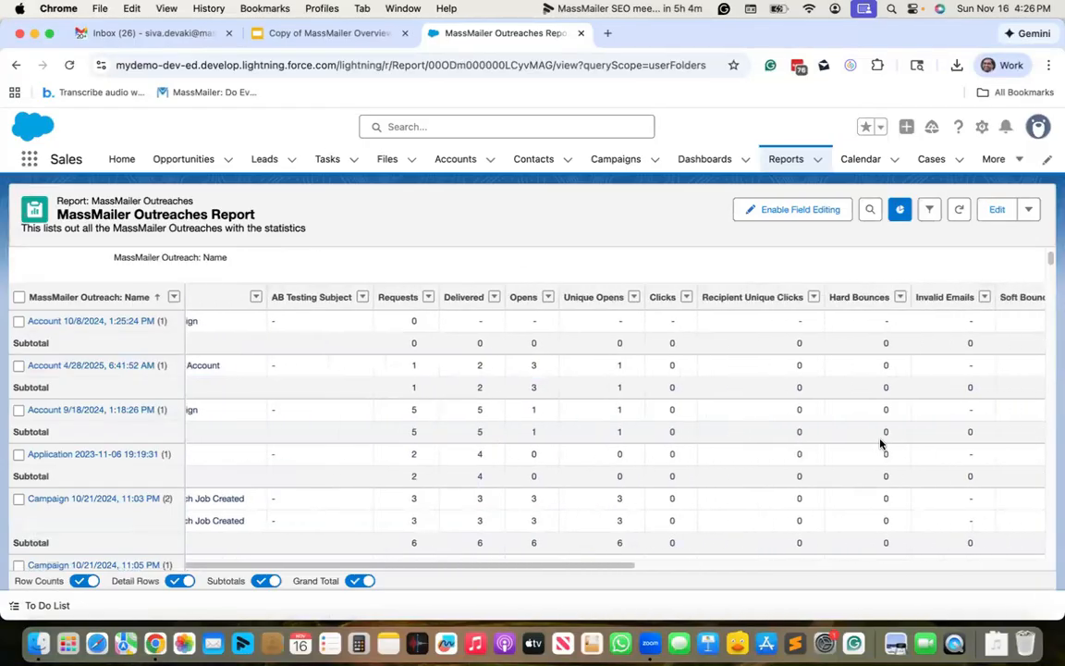
{"action": "scroll", "coordinate": [880, 444], "scroll_direction": "right", "scroll_amount": 3}
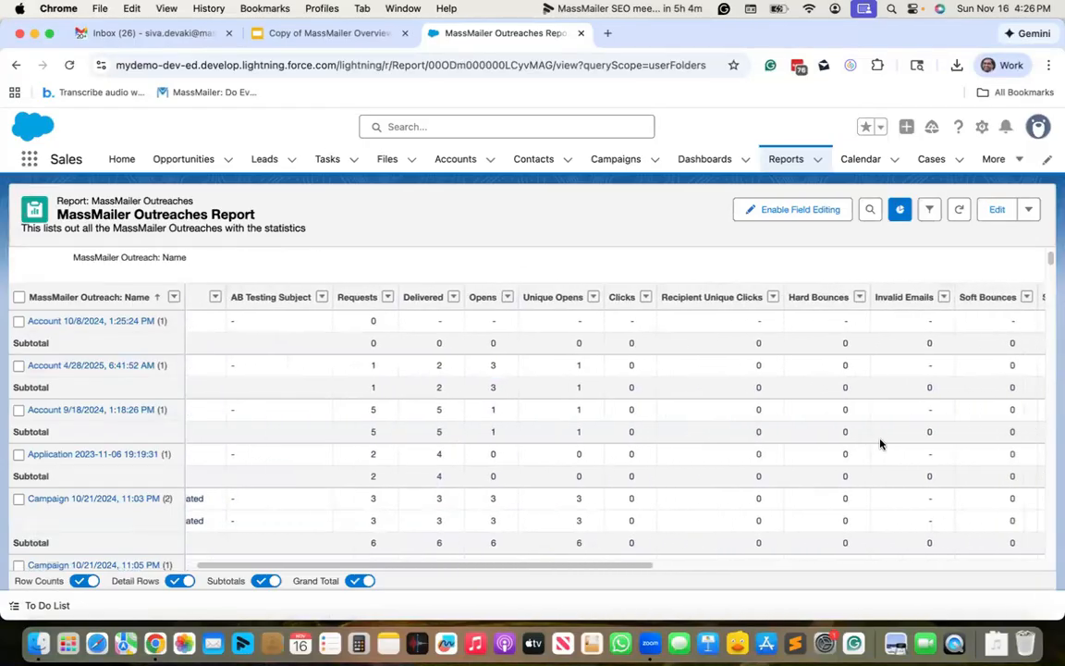
{"action": "scroll", "coordinate": [880, 444], "scroll_direction": "right", "scroll_amount": 3}
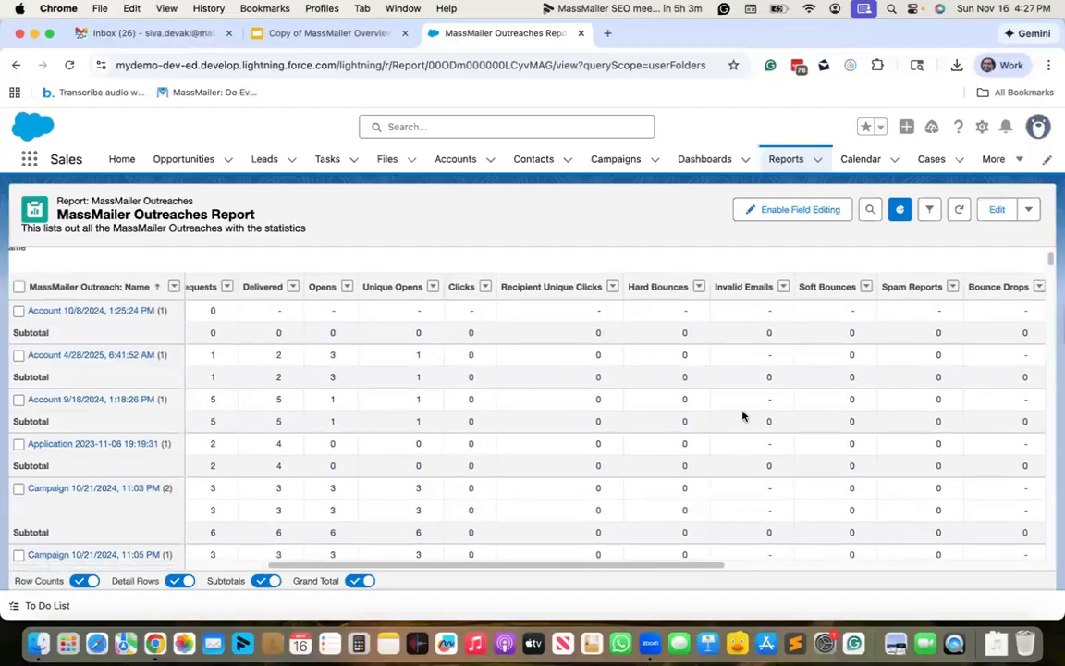
{"action": "scroll", "coordinate": [743, 416], "scroll_direction": "down", "scroll_amount": 2}
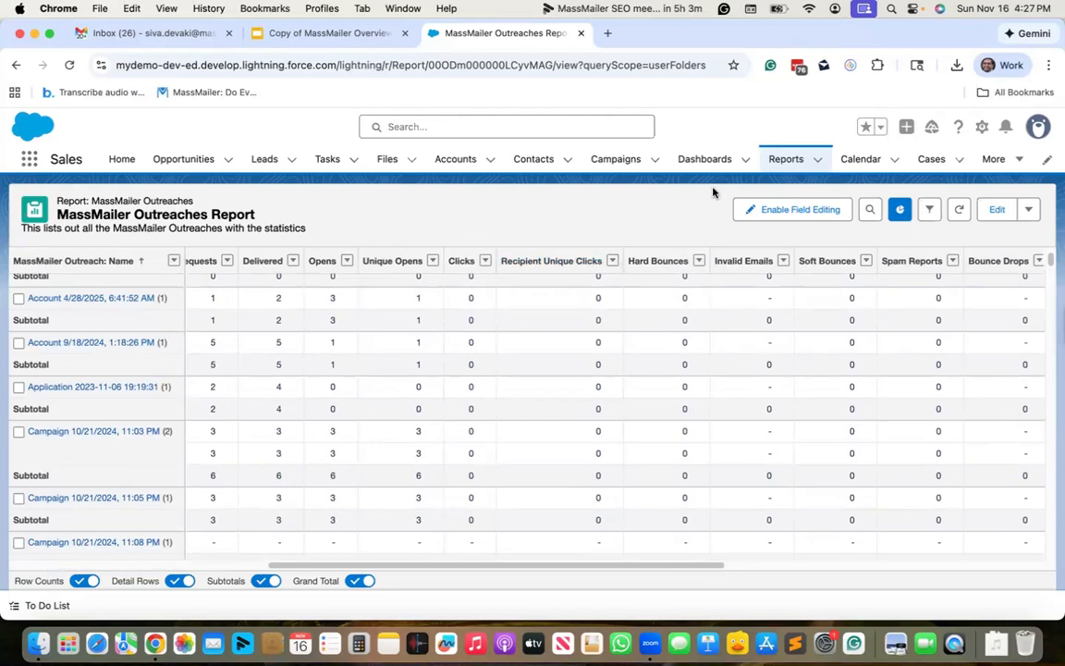
Open the "Drip campaign demo" campaign and review its additional actions, including Send Via MassMailer.
{"action": "left_click", "coordinate": [598, 161]}
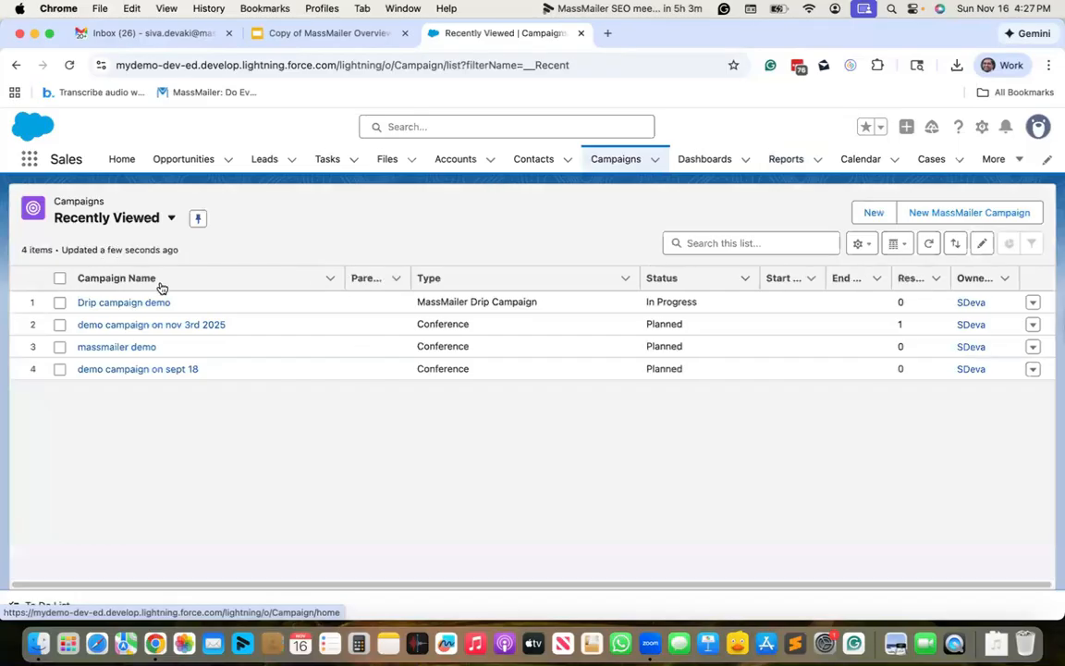
{"action": "left_click", "coordinate": [133, 302]}
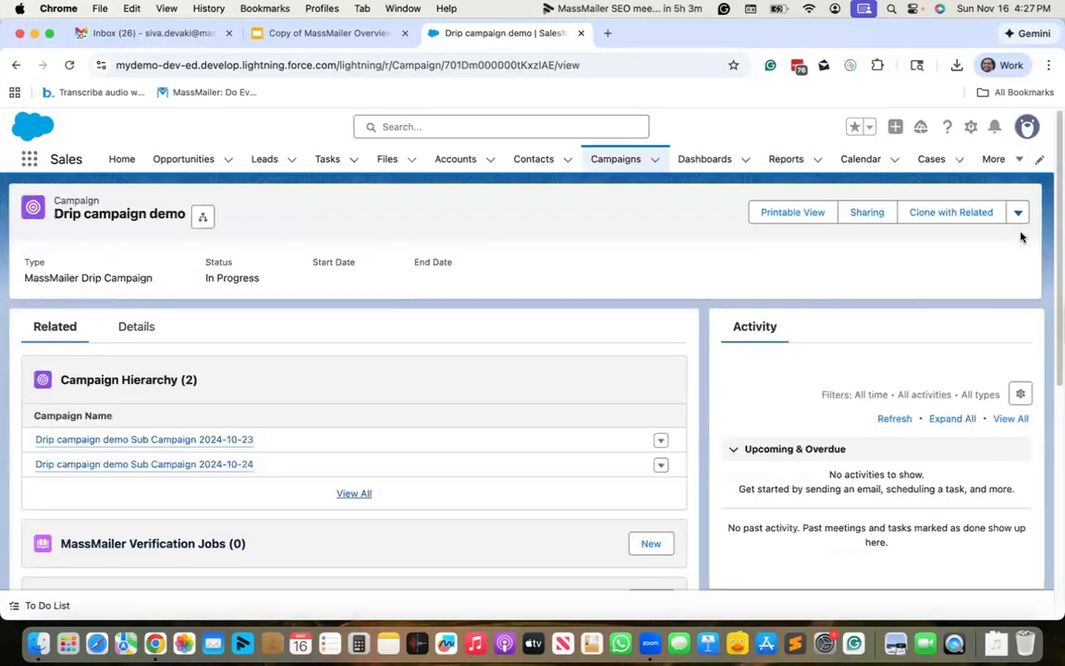
{"action": "left_click", "coordinate": [1019, 215]}
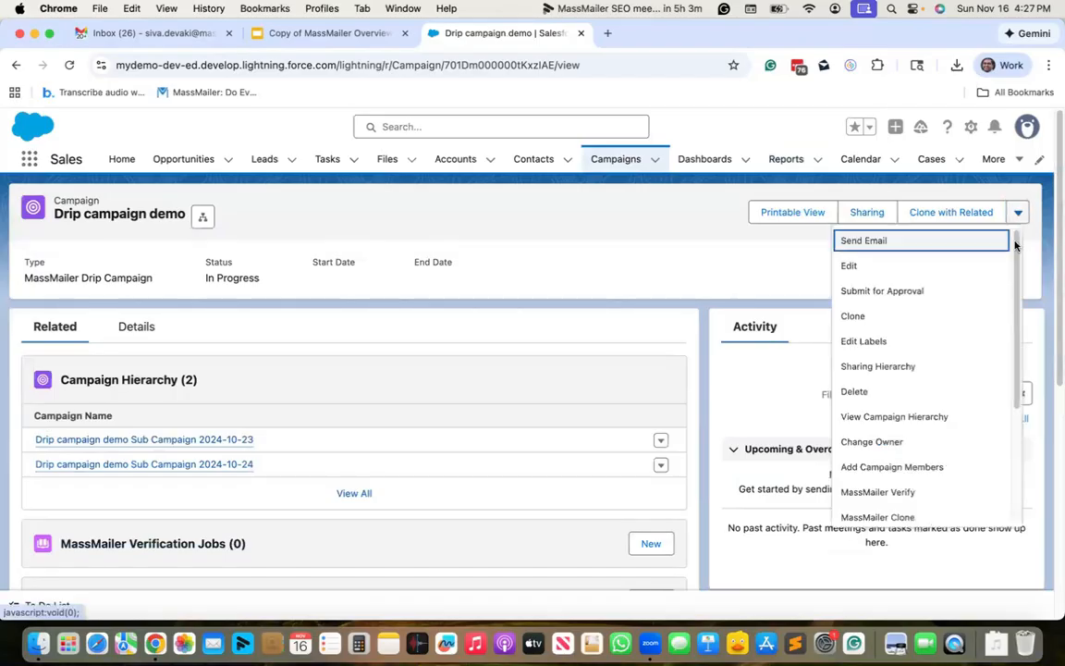
{"action": "scroll", "coordinate": [923, 441], "scroll_direction": "down", "scroll_amount": 1}
{"action": "scroll", "coordinate": [923, 441], "scroll_direction": "down", "scroll_amount": 3}
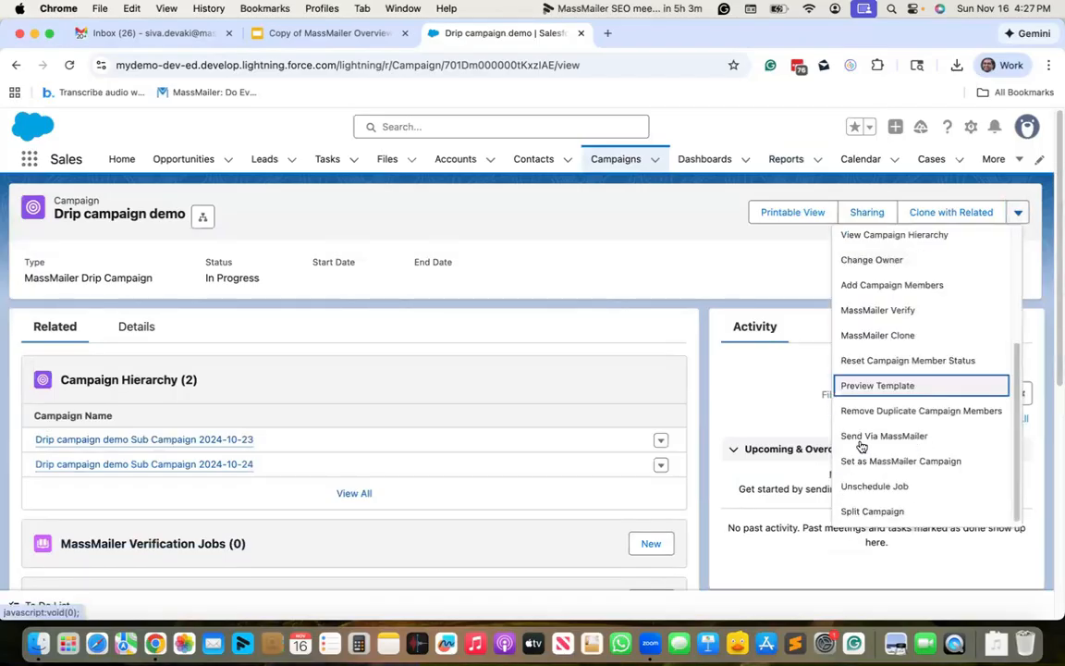
{"action": "left_click", "coordinate": [351, 189]}
Switch to the MassMailer Lightning app by searching for "mass", and open MassMailer Setup.
{"action": "left_click", "coordinate": [30, 161]}
{"action": "type", "text": "mass"}
{"action": "left_click", "coordinate": [96, 302]}
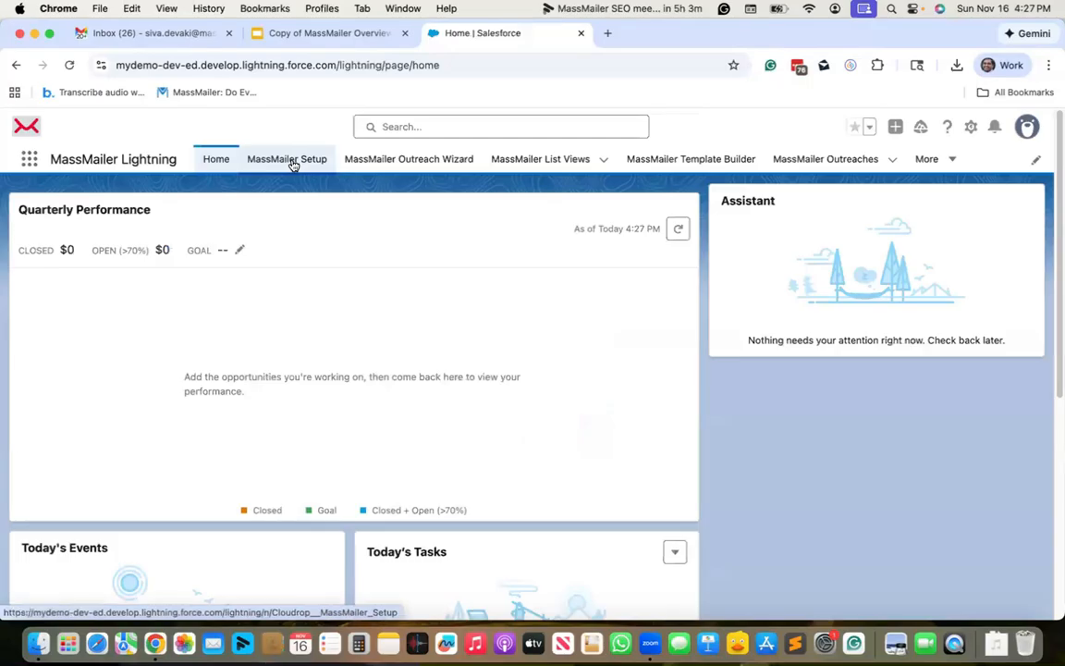
{"action": "left_click", "coordinate": [292, 165]}
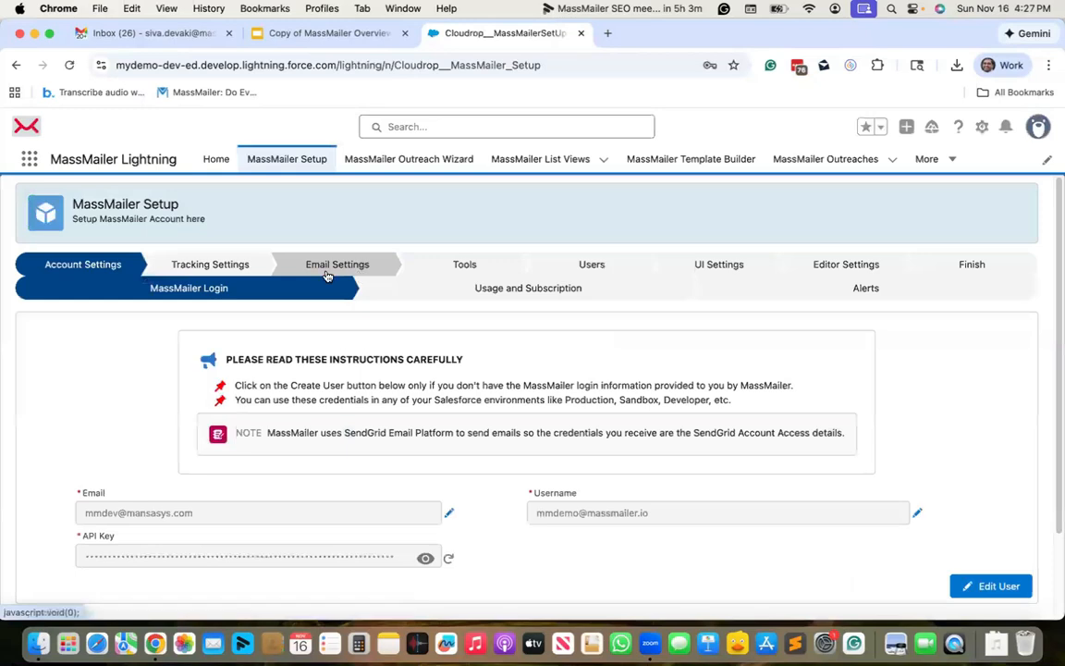
Review the objects enabled for MassMailer and their email fields in the Object Settings of the email settings.
{"action": "left_click", "coordinate": [352, 266]}
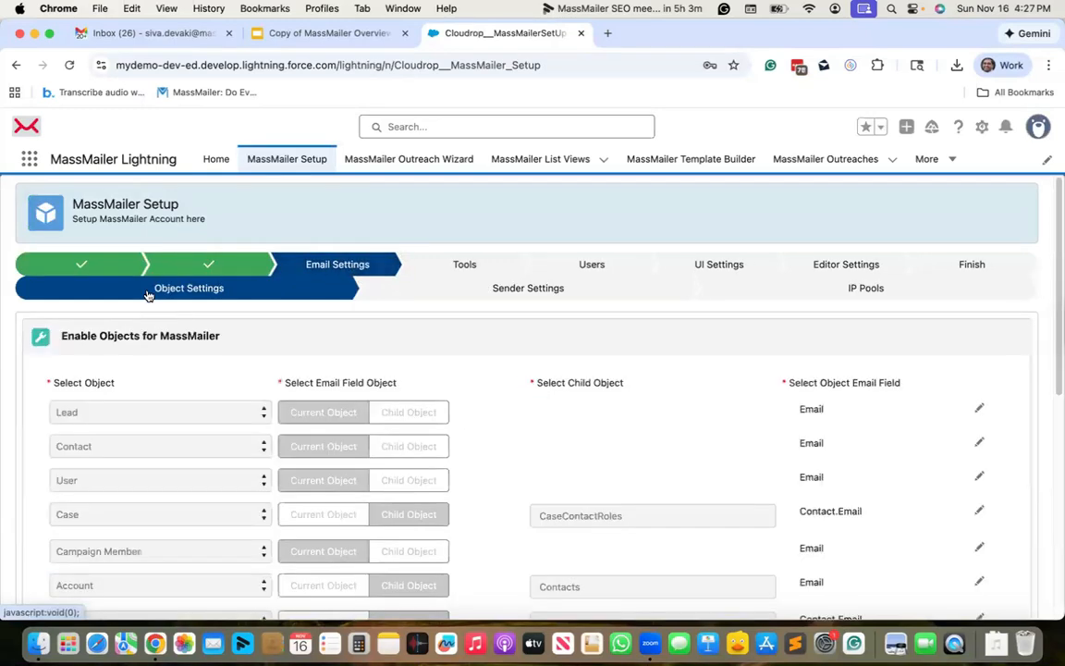
{"action": "scroll", "coordinate": [685, 464], "scroll_direction": "down", "scroll_amount": 10}
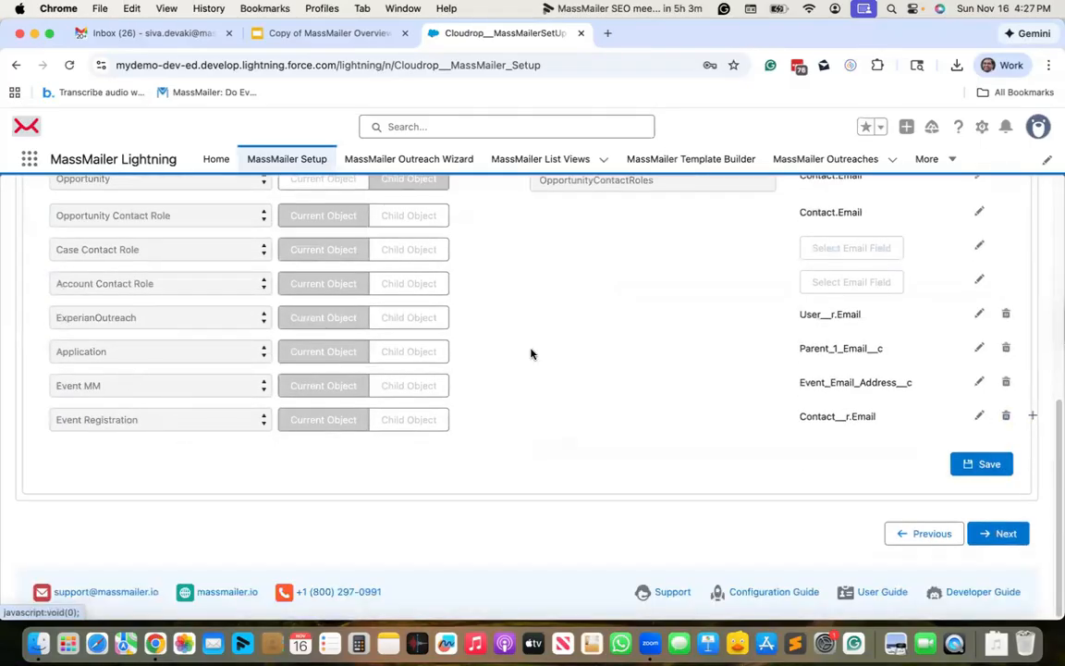
{"action": "scroll", "coordinate": [532, 353], "scroll_direction": "up", "scroll_amount": 10}
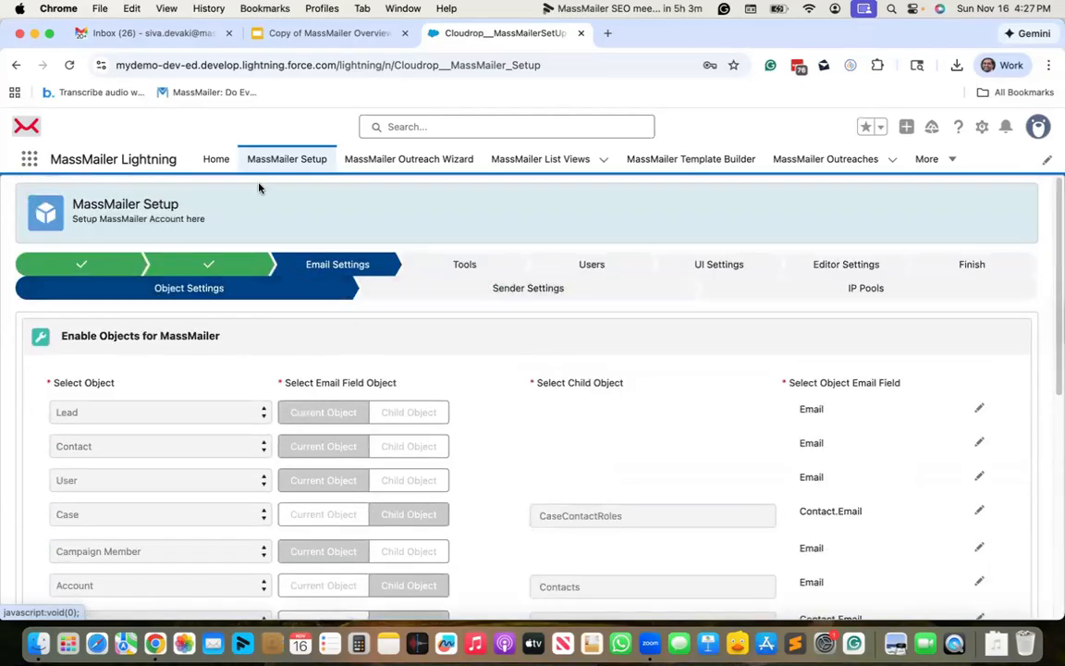
Start a new email template in the MassMailer folder of the MassMailer Template Builder.
{"action": "left_click", "coordinate": [696, 162]}
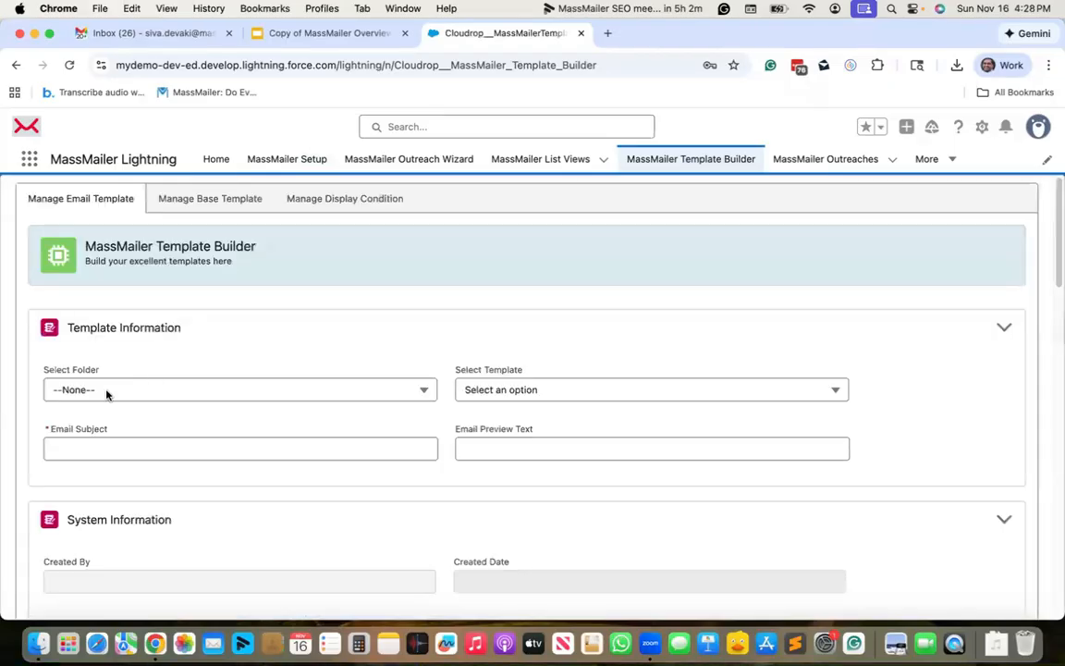
{"action": "left_click", "coordinate": [107, 392]}
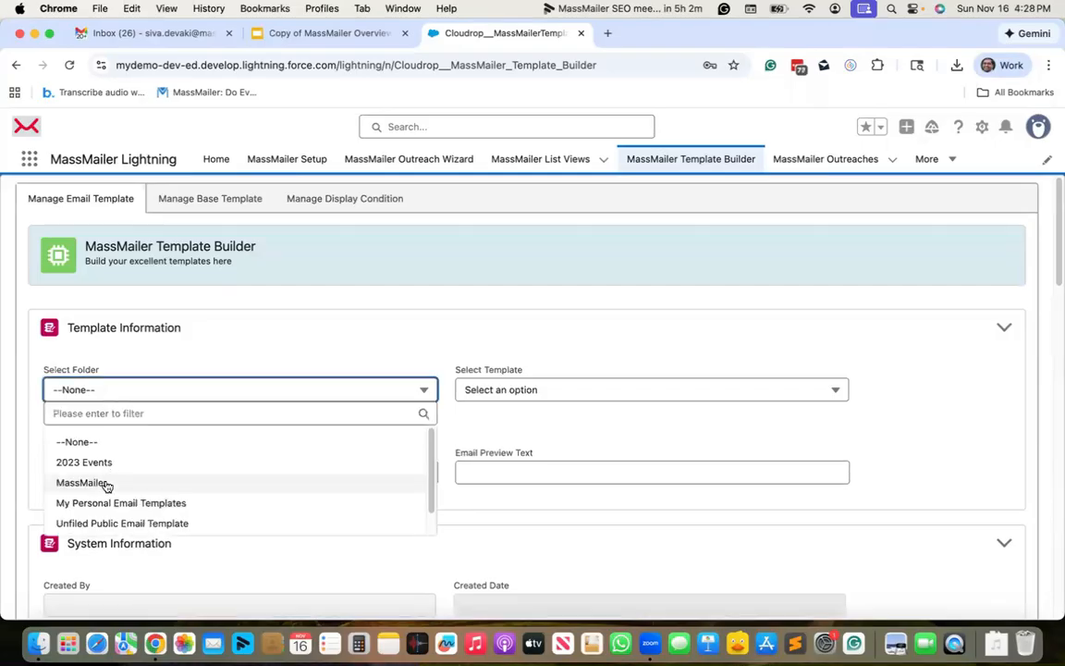
{"action": "left_click", "coordinate": [106, 483]}
{"action": "left_click", "coordinate": [523, 395]}
{"action": "left_click", "coordinate": [526, 462]}
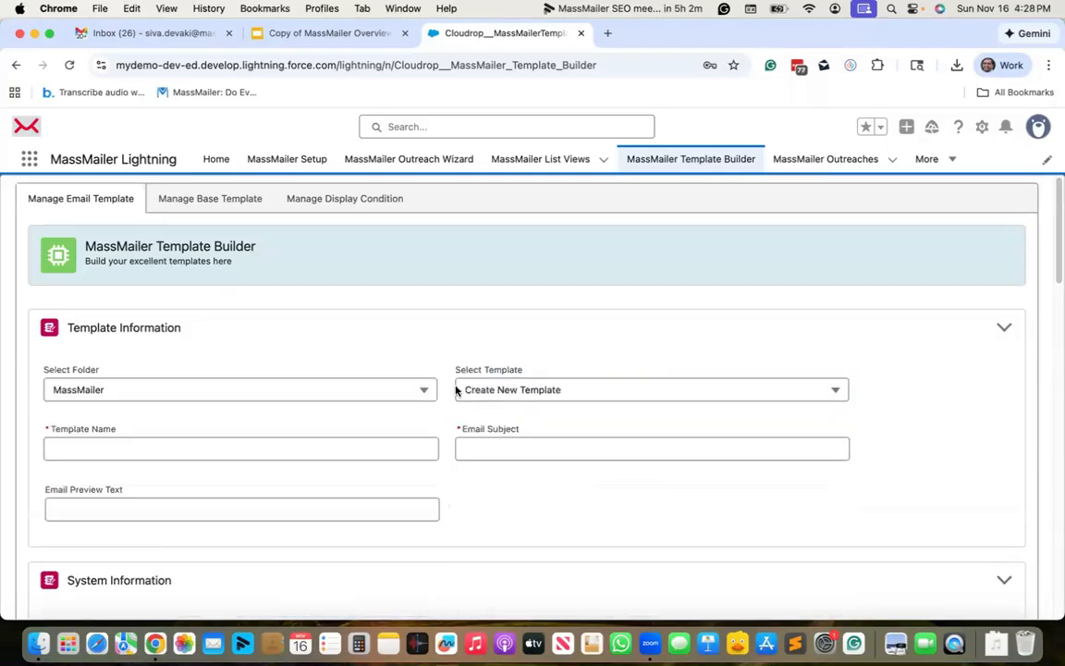
Name the template "demo template on nov 16th" and set its email subject to "this is a demo".
{"action": "left_click", "coordinate": [256, 450]}
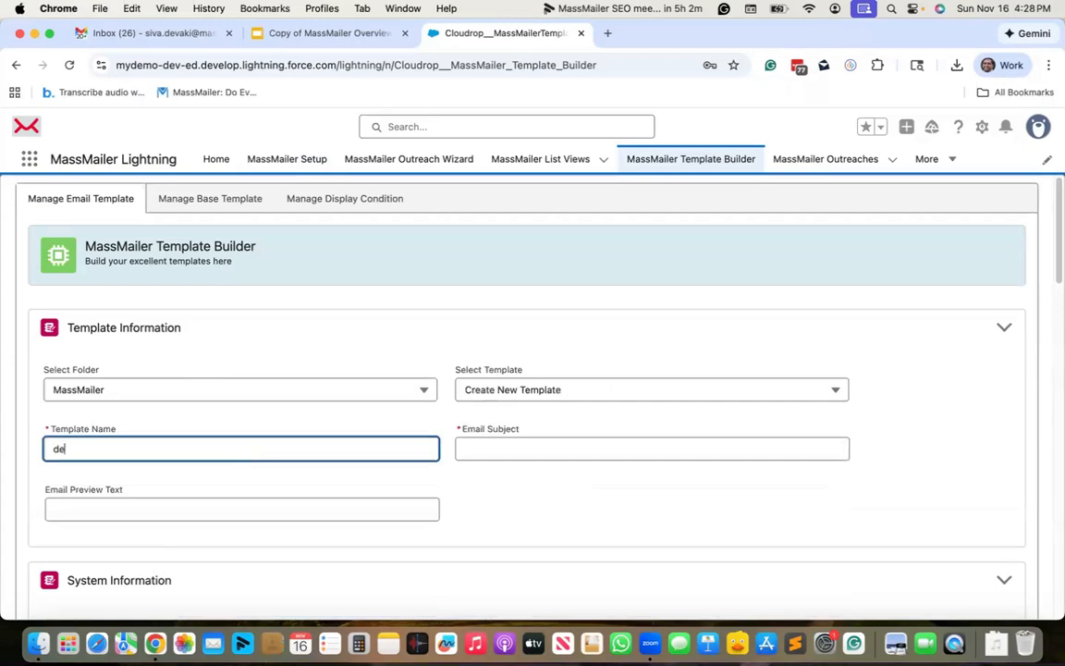
{"action": "type", "text": "demo template on nov 16t"}
{"action": "key", "text": "Tab"}
{"action": "type", "text": "this is a demo"}
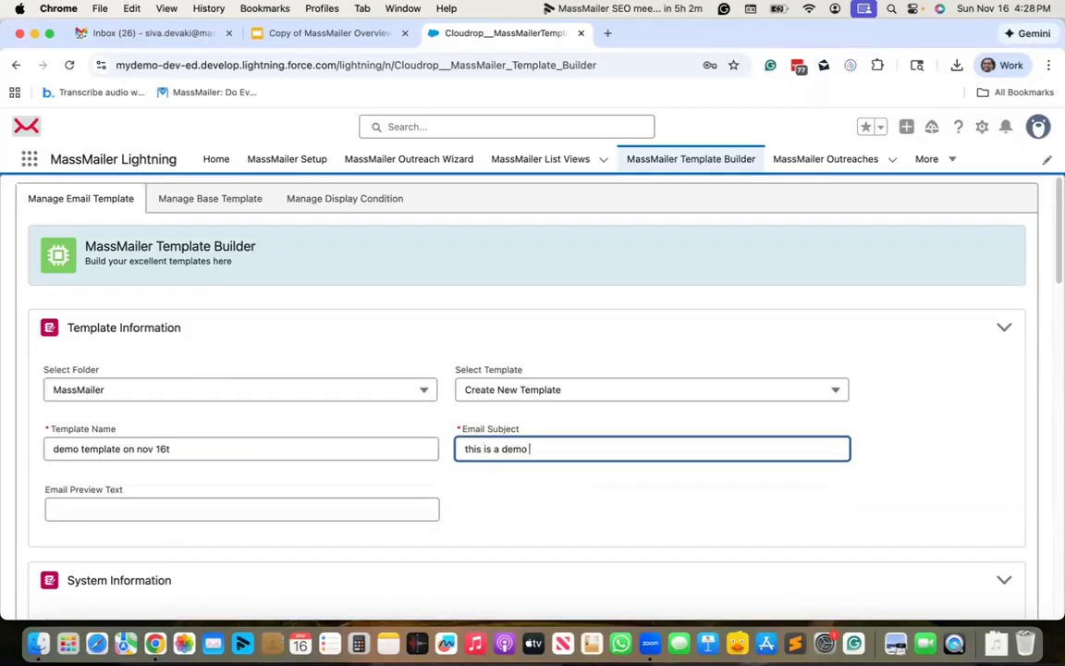
{"action": "left_click", "coordinate": [222, 448]}
{"action": "type", "text": "h"}
Add four empty rows to the template's HTML body: three single-column rows and one two-column row split one-third to two-thirds.
{"action": "scroll", "coordinate": [222, 448], "scroll_direction": "down", "scroll_amount": 5}
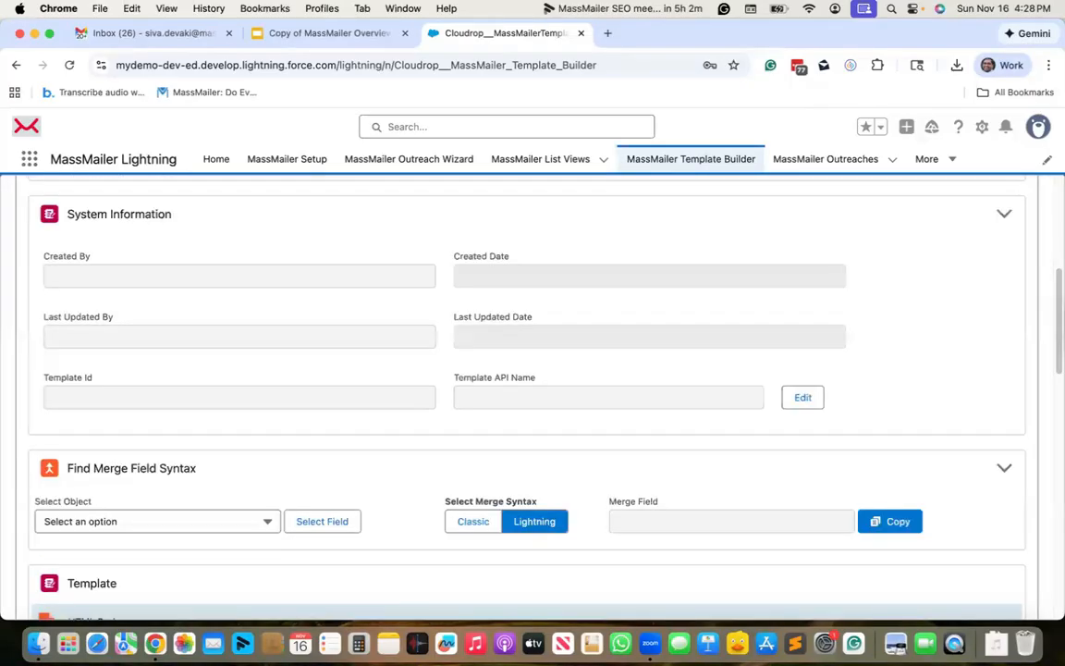
{"action": "scroll", "coordinate": [217, 430], "scroll_direction": "down", "scroll_amount": 10}
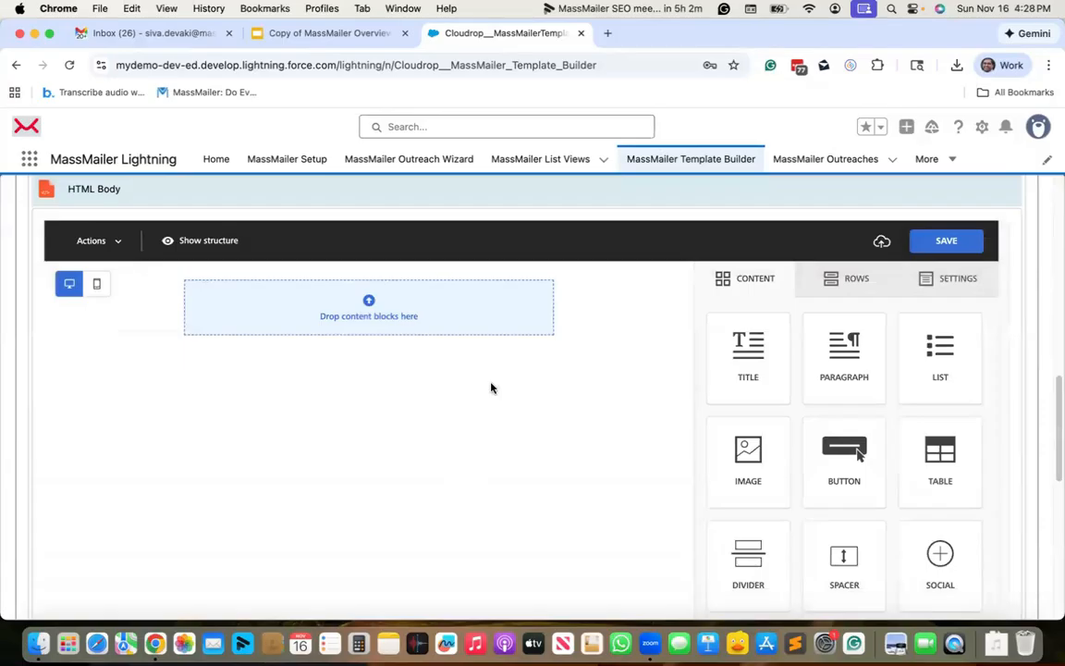
{"action": "left_click", "coordinate": [874, 280]}
{"action": "left_click_drag", "start_coordinate": [787, 376], "coordinate": [527, 319]}
{"action": "left_click_drag", "start_coordinate": [782, 525], "coordinate": [520, 386]}
{"action": "left_click_drag", "start_coordinate": [745, 388], "coordinate": [515, 456]}
{"action": "left_click_drag", "start_coordinate": [814, 389], "coordinate": [629, 429]}
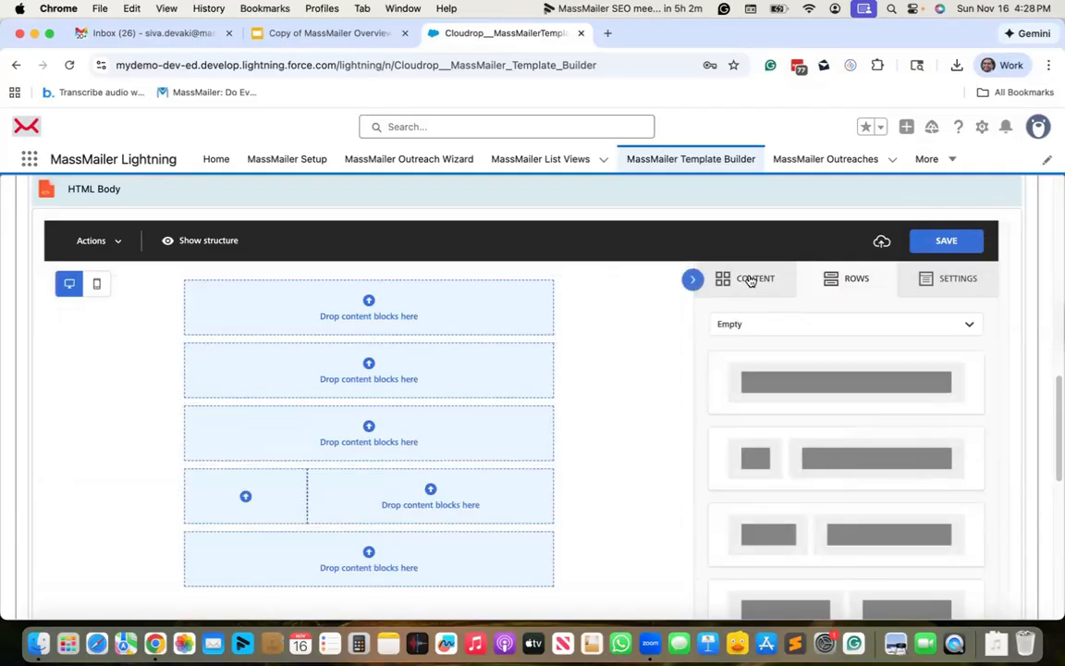
Place an image block in the first row, a divider in the second, and a button beside a paragraph in the two-column row.
{"action": "left_click", "coordinate": [751, 279]}
{"action": "left_click_drag", "start_coordinate": [748, 453], "coordinate": [460, 286]}
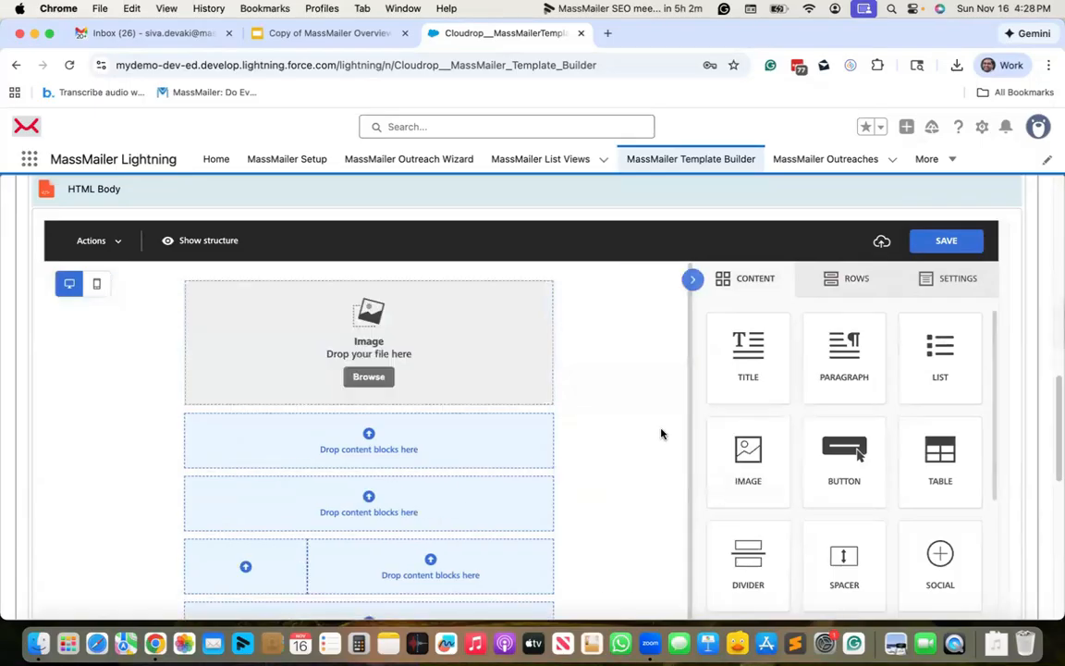
{"action": "left_click_drag", "start_coordinate": [753, 574], "coordinate": [493, 445]}
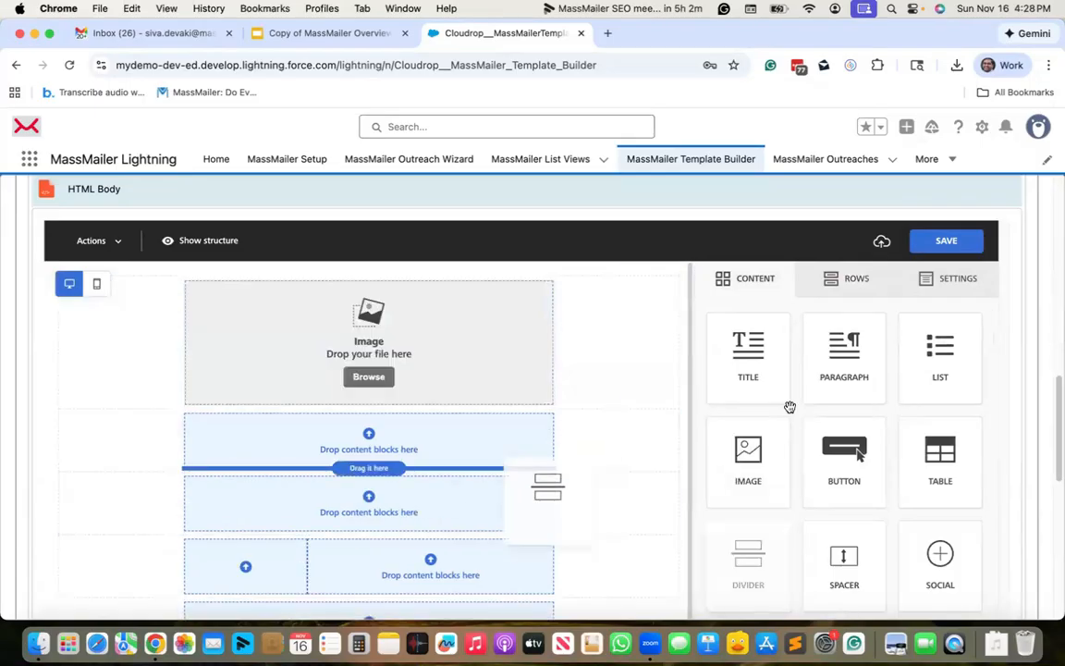
{"action": "left_click_drag", "start_coordinate": [844, 356], "coordinate": [500, 544]}
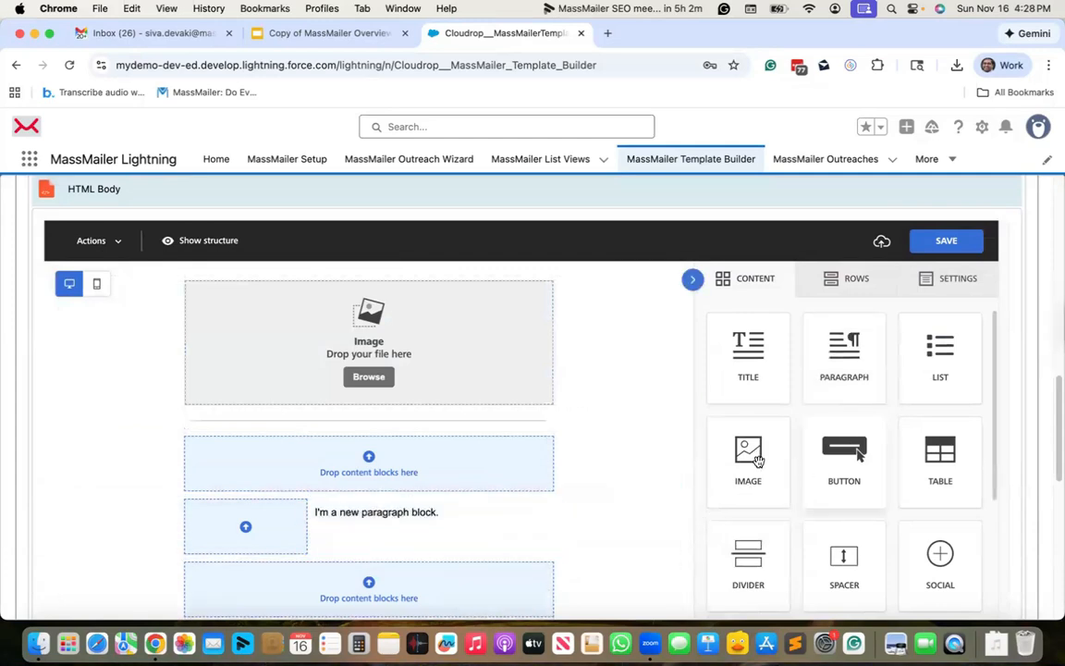
{"action": "left_click_drag", "start_coordinate": [824, 461], "coordinate": [286, 523]}
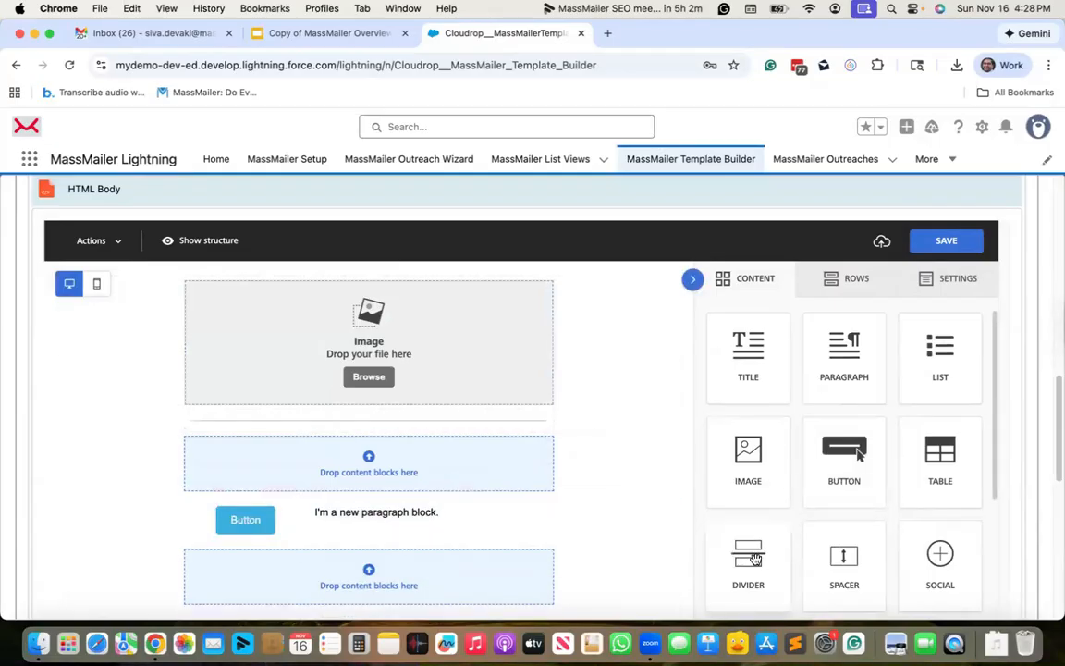
Add a title block to the empty row below the divider and a social icons block to the last row.
{"action": "left_click_drag", "start_coordinate": [749, 354], "coordinate": [654, 487]}
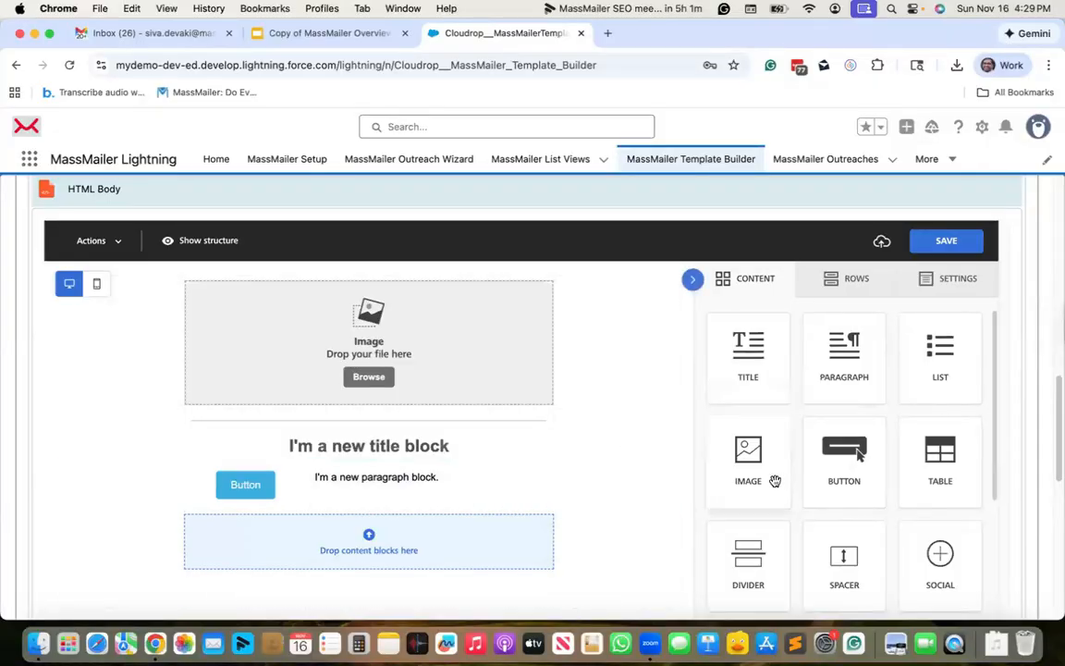
{"action": "scroll", "coordinate": [858, 452], "scroll_direction": "down", "scroll_amount": 2}
{"action": "scroll", "coordinate": [860, 453], "scroll_direction": "up", "scroll_amount": 1}
{"action": "scroll", "coordinate": [859, 455], "scroll_direction": "down", "scroll_amount": 2}
{"action": "left_click_drag", "start_coordinate": [938, 480], "coordinate": [411, 541]}
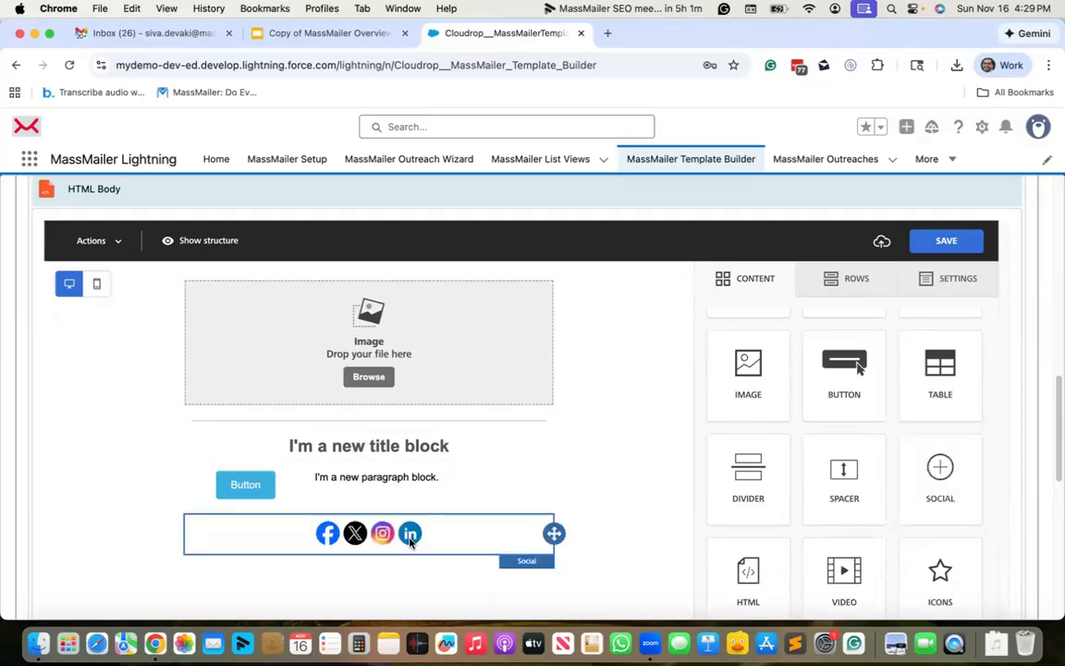
Insert the stored blue MassMailer logo into the image block and set its width to 20% with auto width off.
{"action": "left_click", "coordinate": [371, 383]}
{"action": "left_click", "coordinate": [371, 383]}
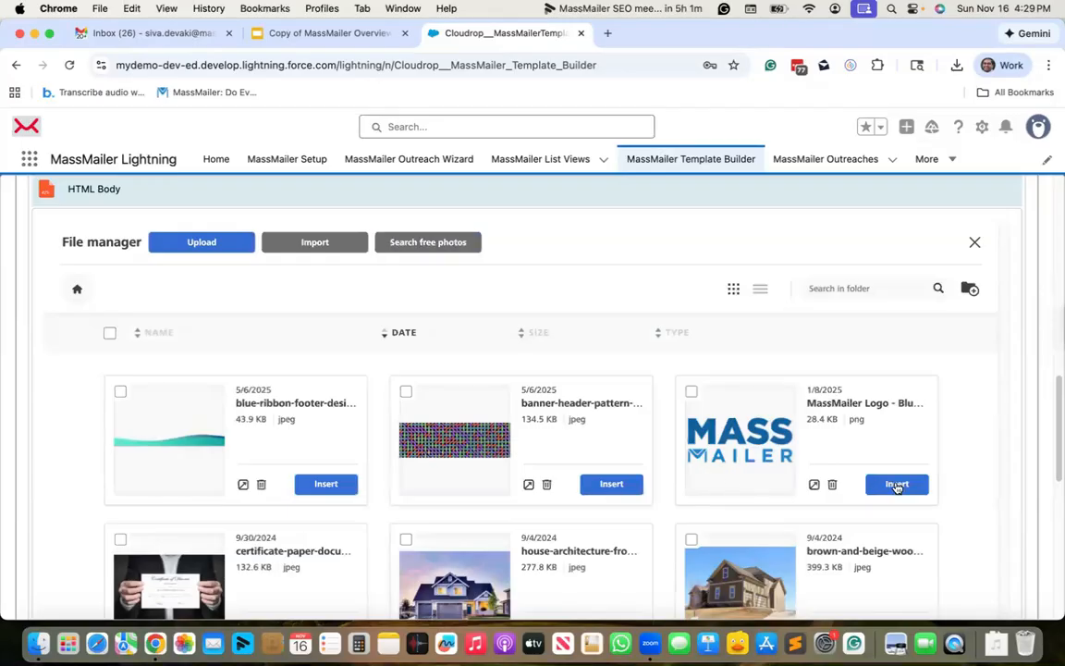
{"action": "left_click", "coordinate": [897, 485]}
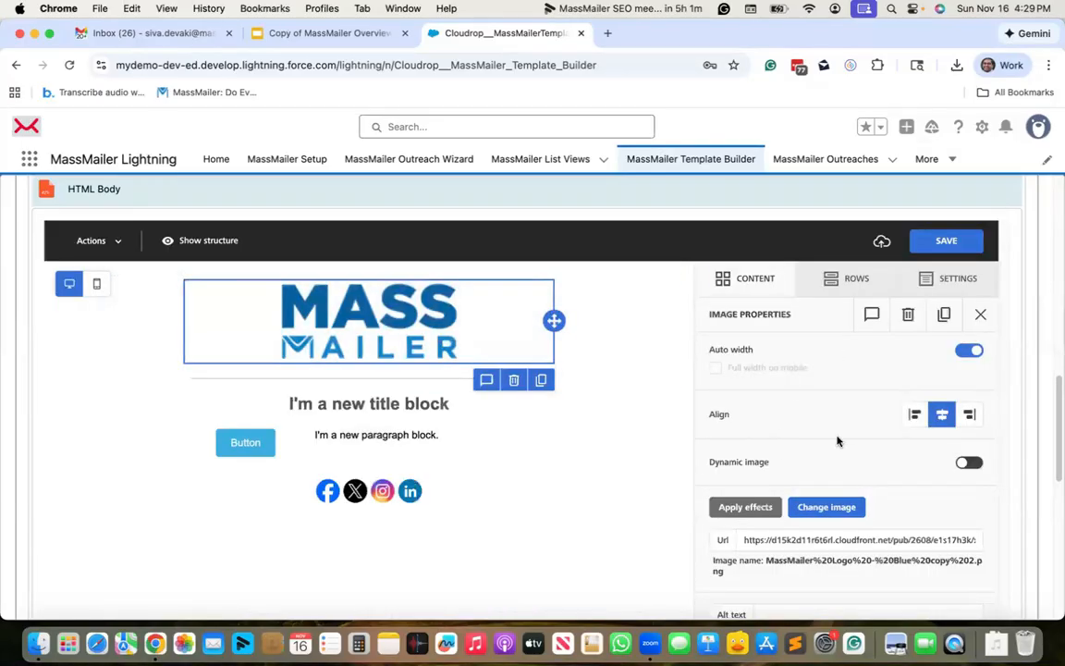
{"action": "scroll", "coordinate": [966, 381], "scroll_direction": "up", "scroll_amount": 1}
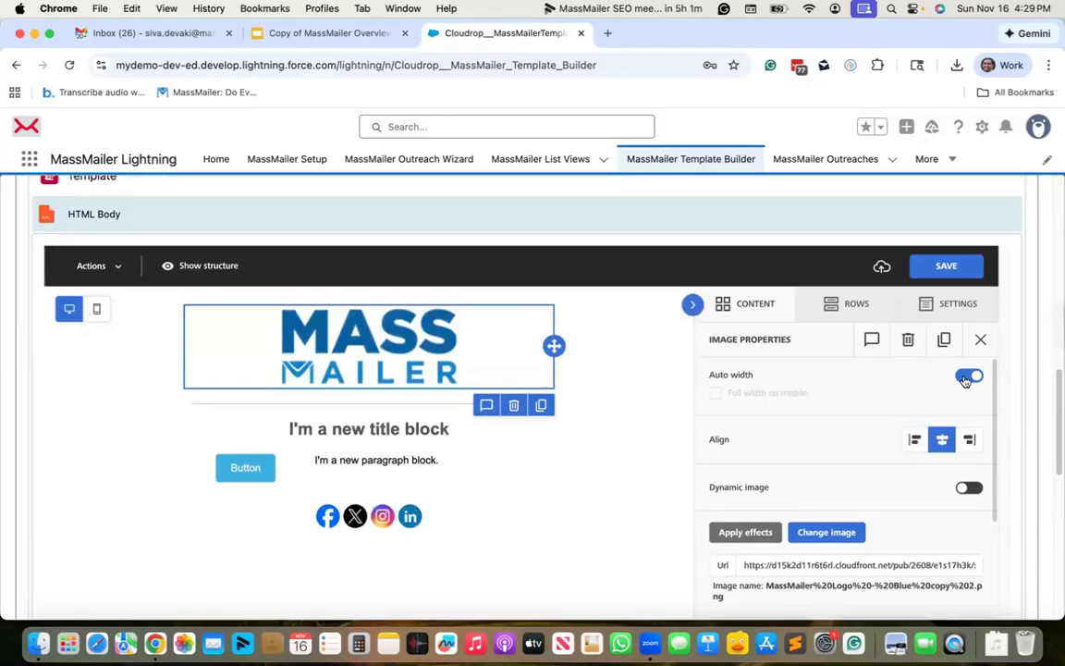
{"action": "left_click", "coordinate": [970, 376]}
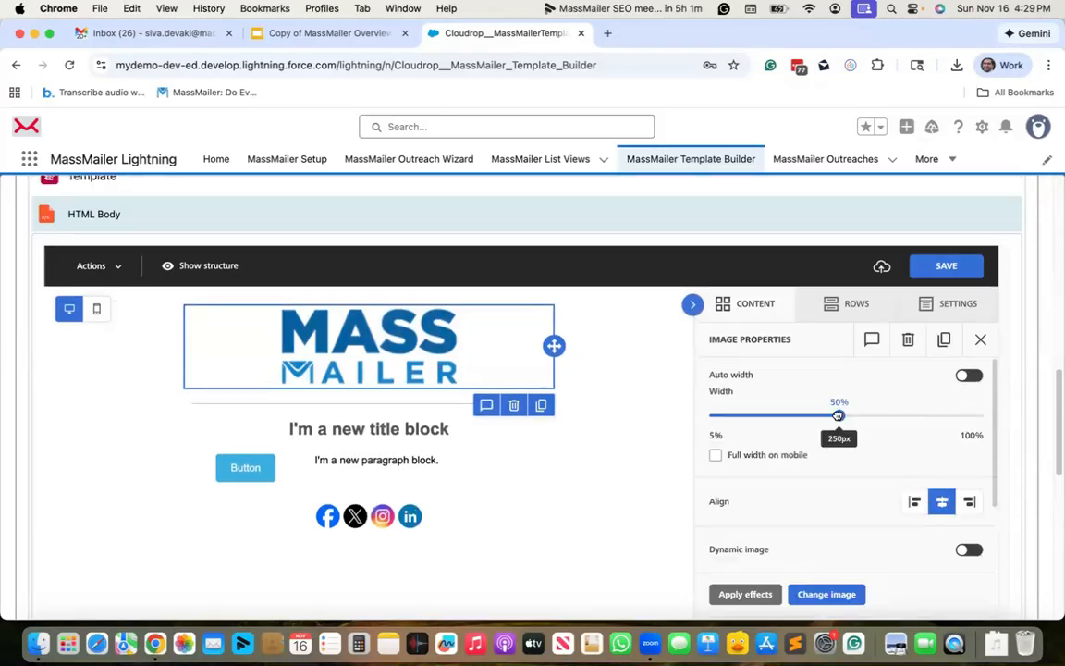
{"action": "left_click_drag", "start_coordinate": [764, 416], "coordinate": [757, 416]}
Relabel the template's button as "contact us".
{"action": "left_click", "coordinate": [233, 417]}
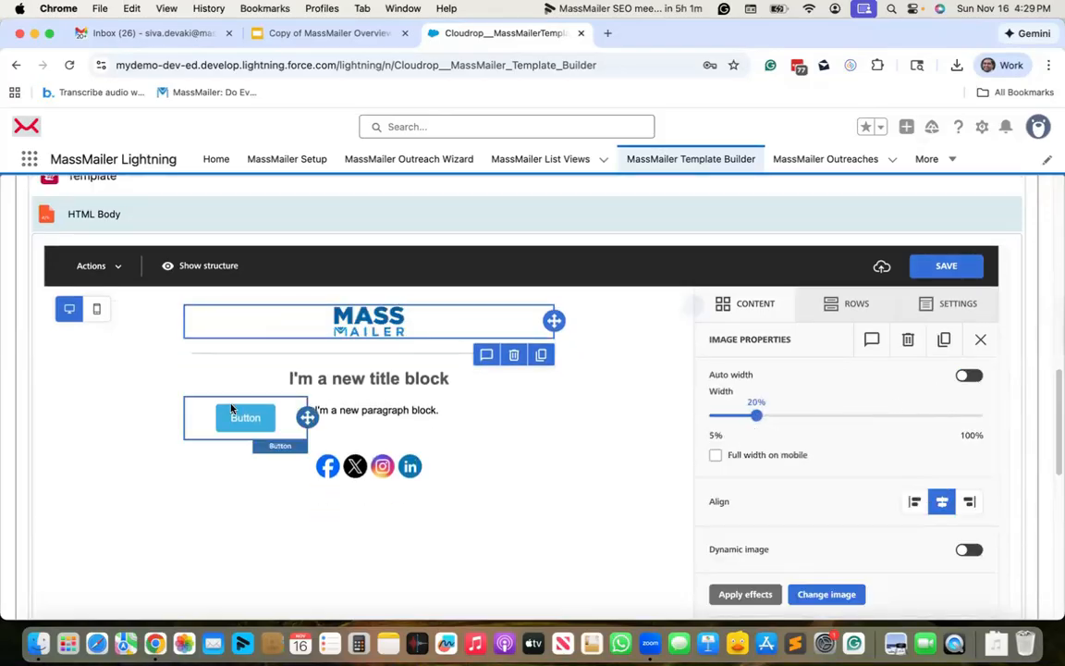
{"action": "double_click", "coordinate": [231, 416]}
{"action": "type", "text": "contact us"}
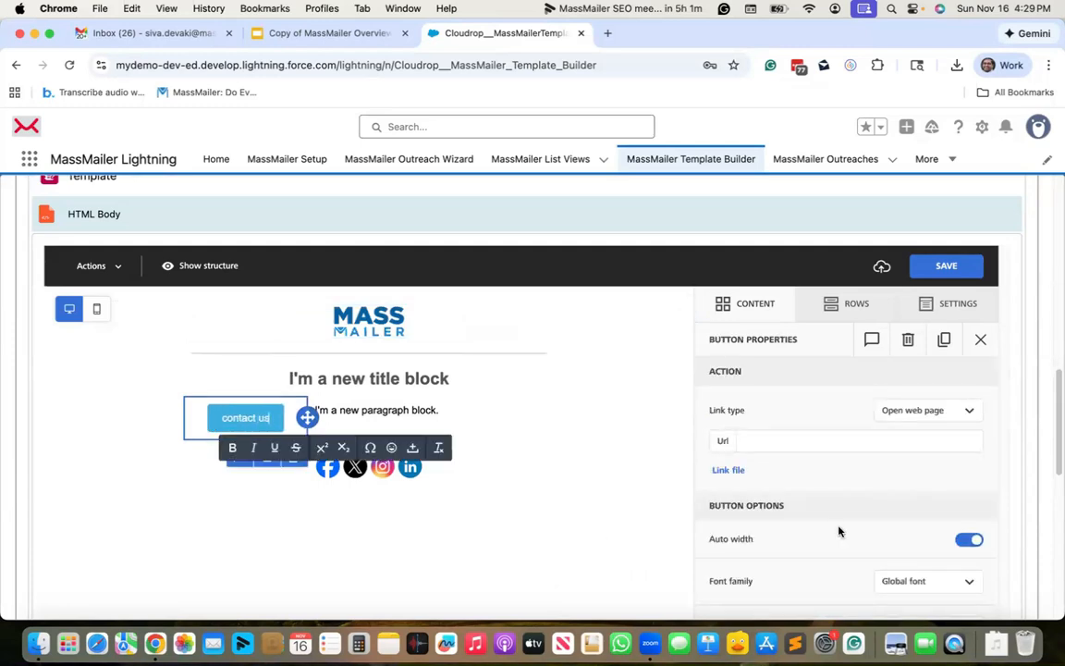
{"action": "left_click", "coordinate": [782, 440]}
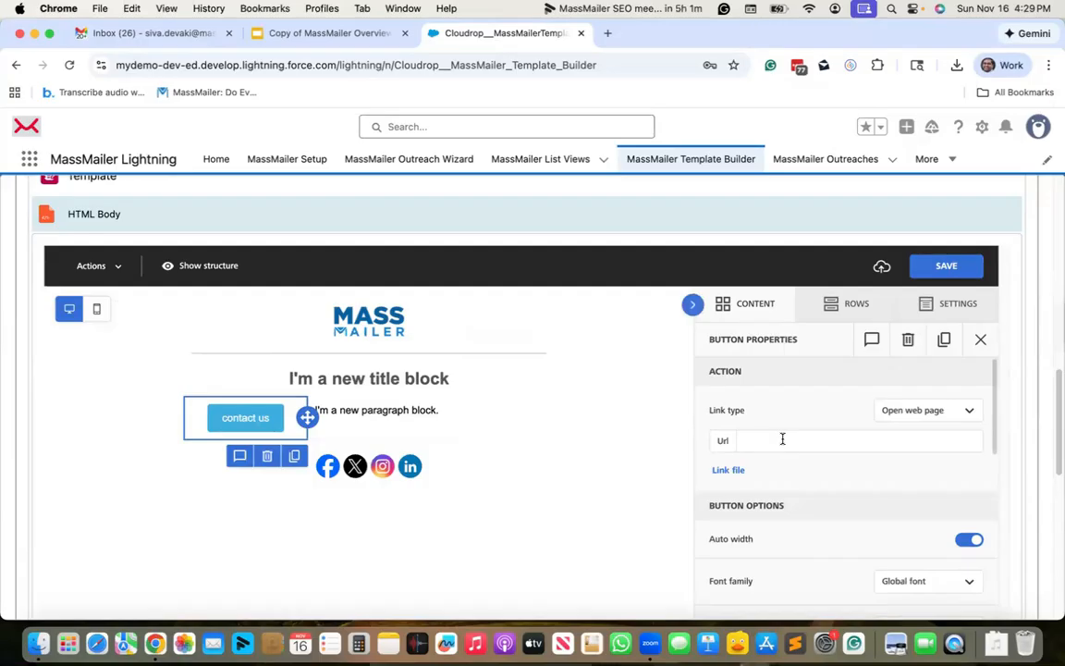
Add the greeting line "Dear {{{Contact.FirstName}}}," above the existing text of the paragraph block.
{"action": "left_click", "coordinate": [502, 430]}
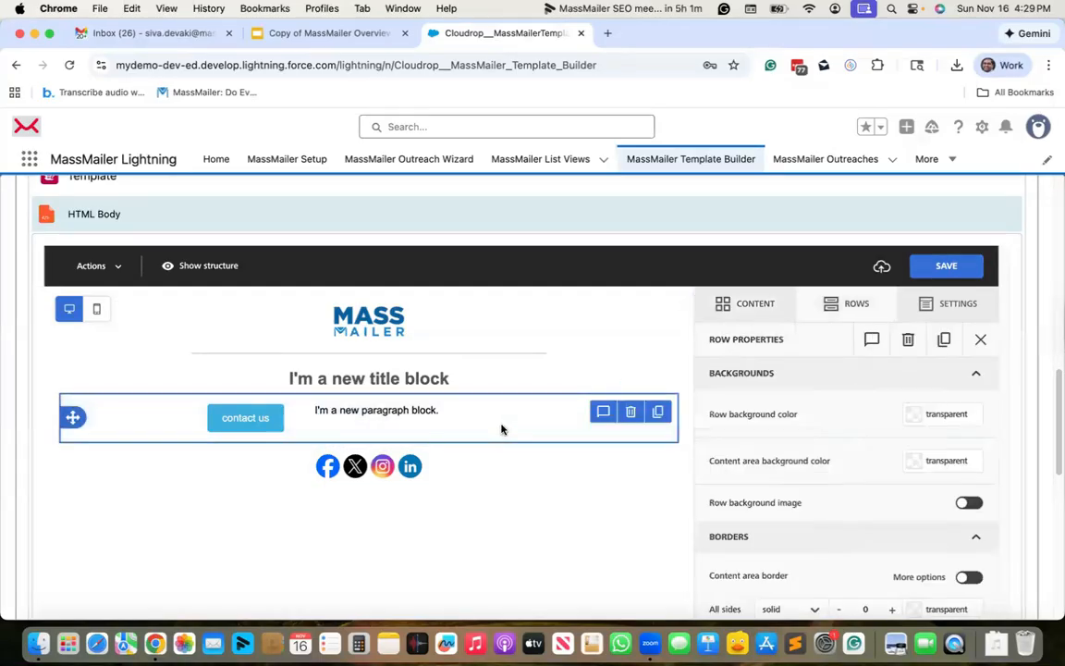
{"action": "left_click", "coordinate": [438, 410]}
{"action": "key", "text": "Return"}
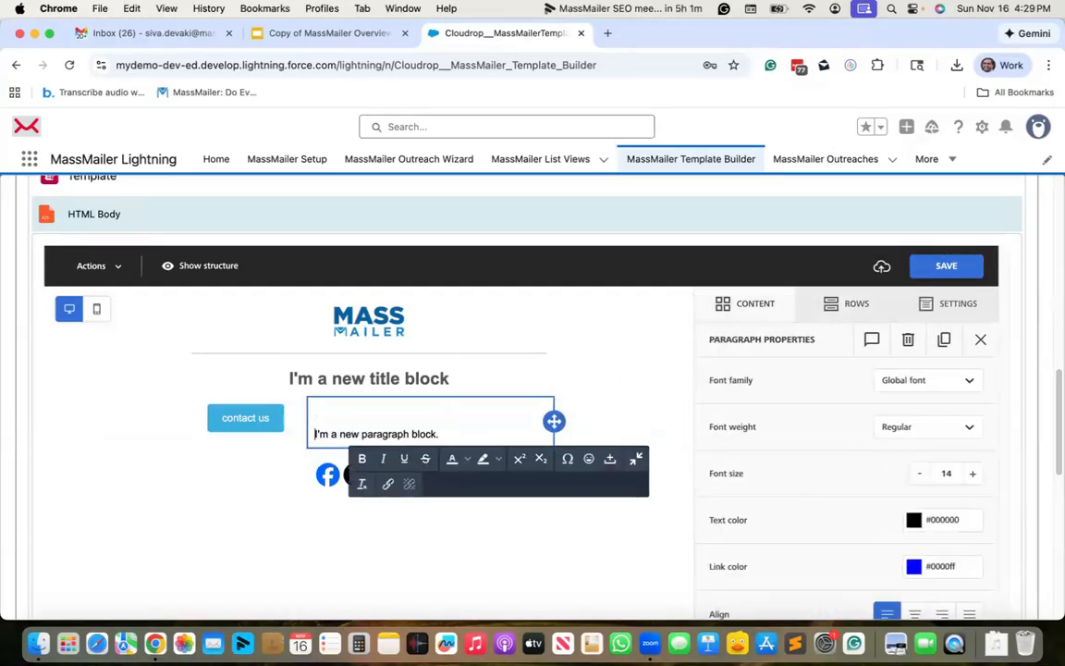
{"action": "type", "text": "Dear"}
{"action": "type", "text": "{{{Contact.FirstName}}}"}
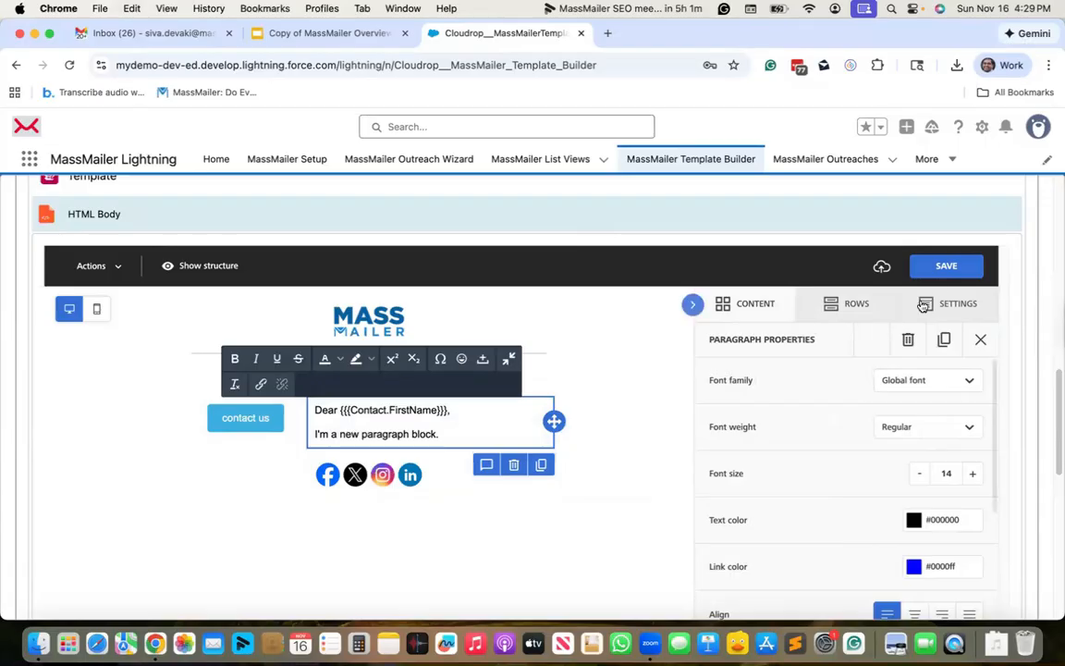
Save the email body draft in the editor and save the template to Salesforce.
{"action": "left_click", "coordinate": [945, 265]}
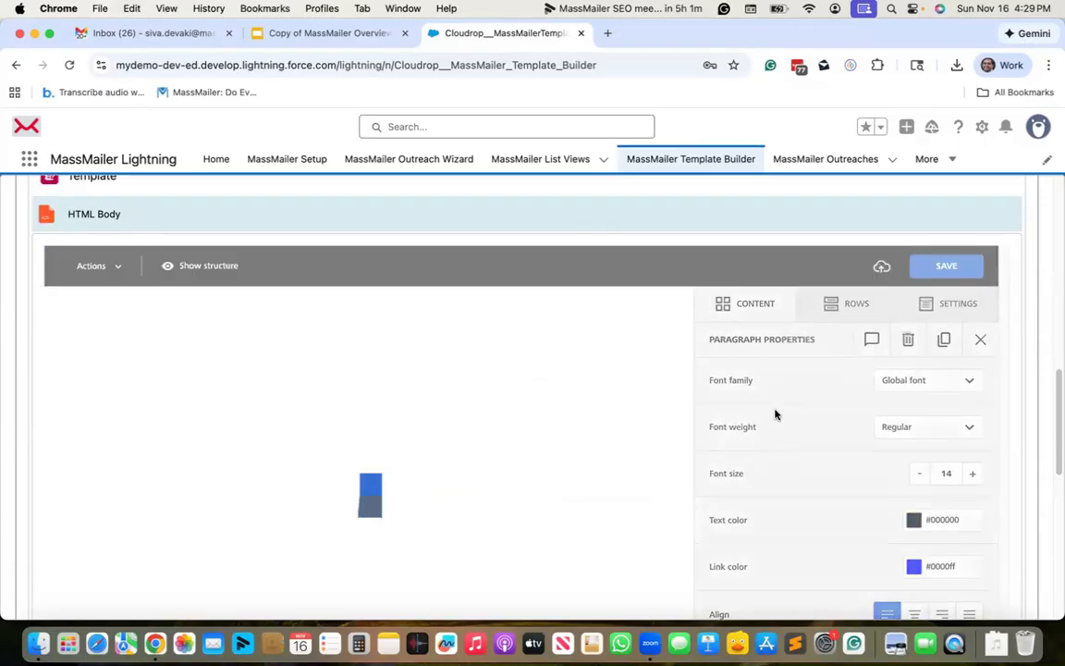
{"action": "scroll", "coordinate": [775, 414], "scroll_direction": "down", "scroll_amount": 3}
{"action": "scroll", "coordinate": [774, 412], "scroll_direction": "down", "scroll_amount": 10}
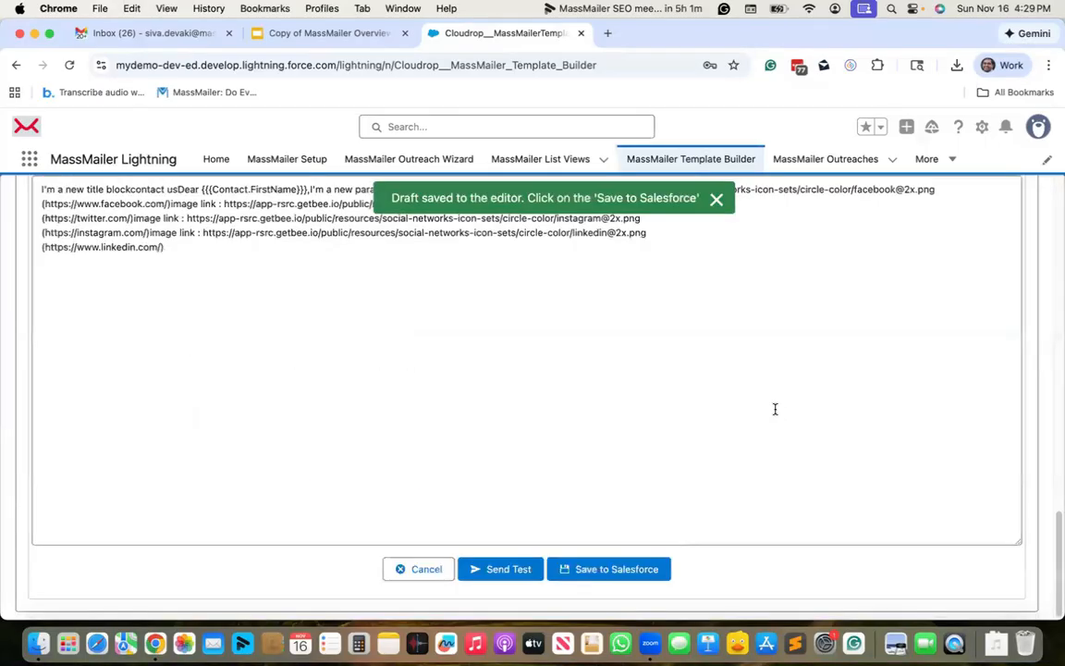
{"action": "left_click", "coordinate": [613, 568]}
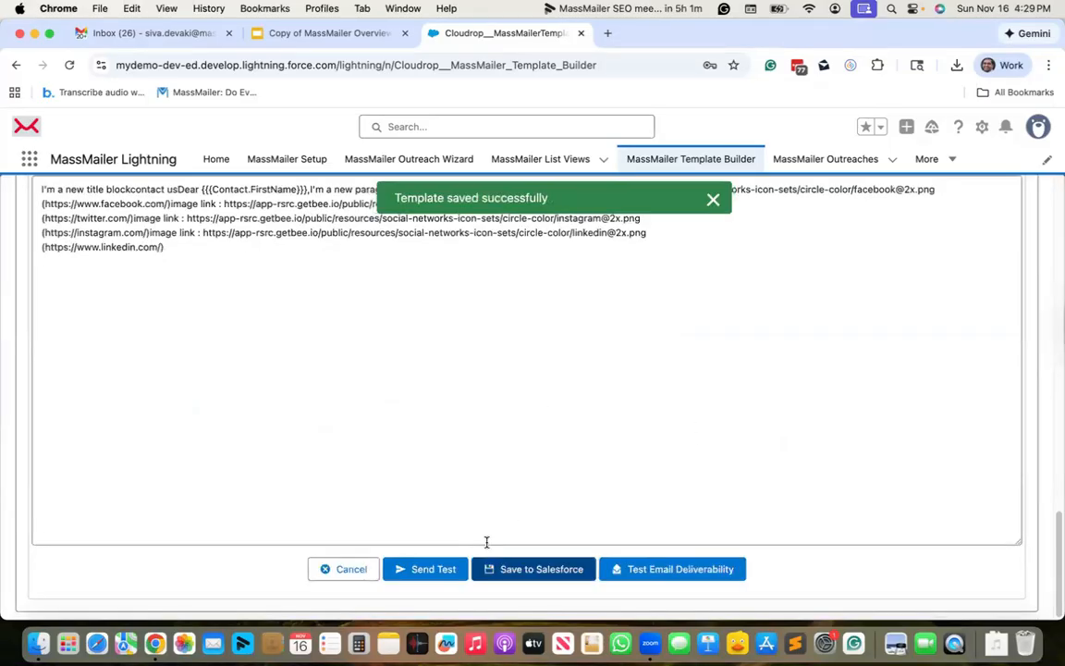
Review the sender, recipient and delivery options for a test send without sending it, and look over the saved template's body and system information.
{"action": "left_click", "coordinate": [431, 572]}
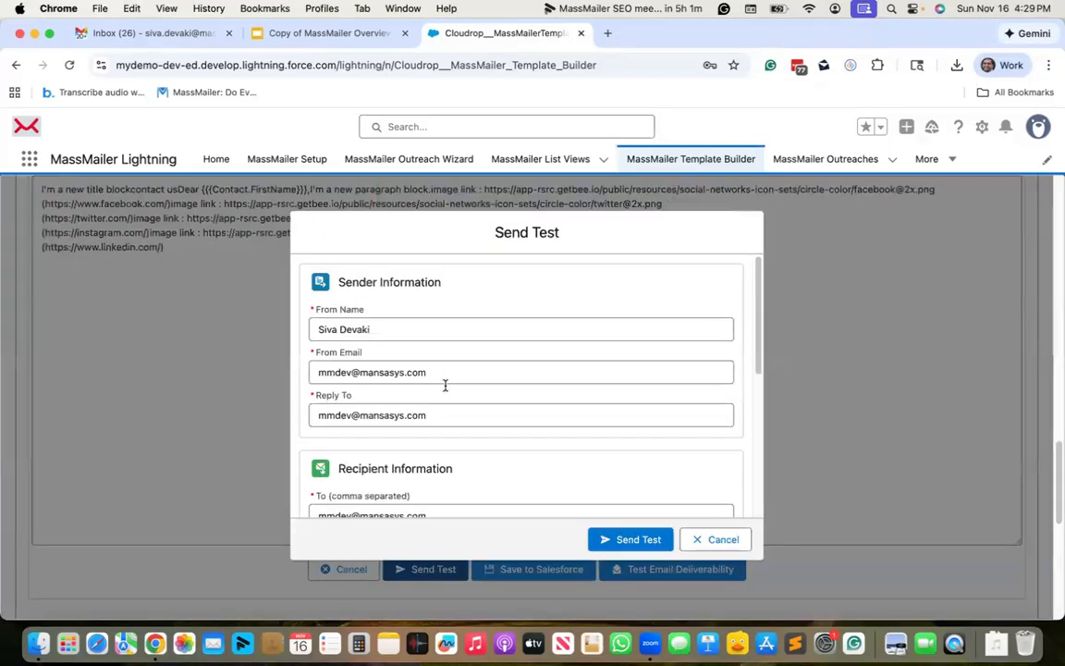
{"action": "scroll", "coordinate": [429, 395], "scroll_direction": "down", "scroll_amount": 5}
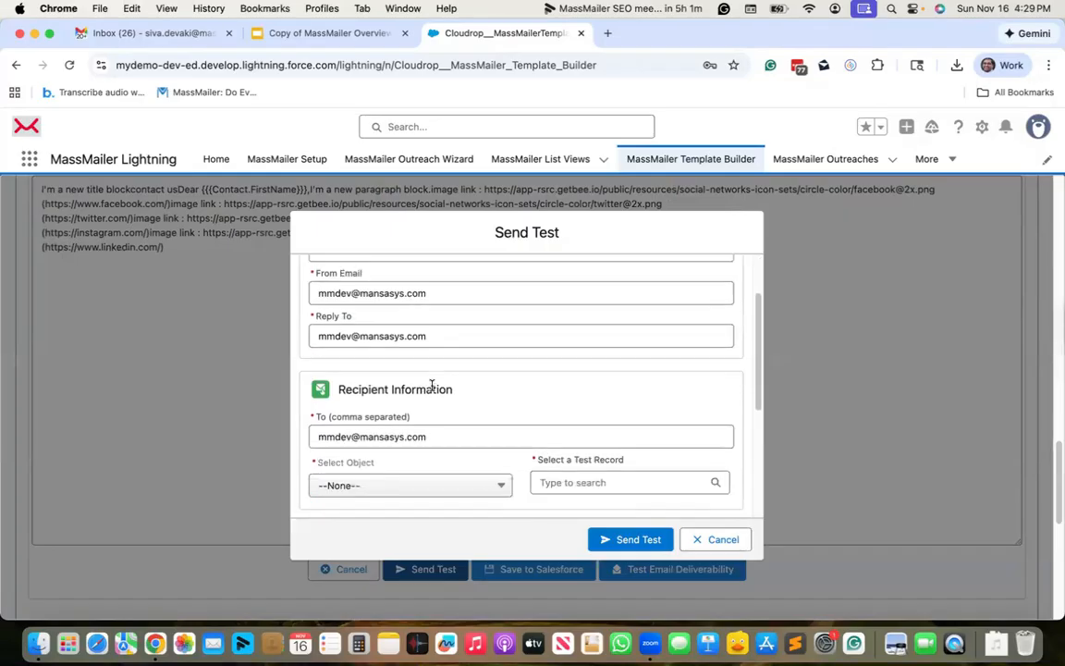
{"action": "scroll", "coordinate": [431, 386], "scroll_direction": "down", "scroll_amount": 2}
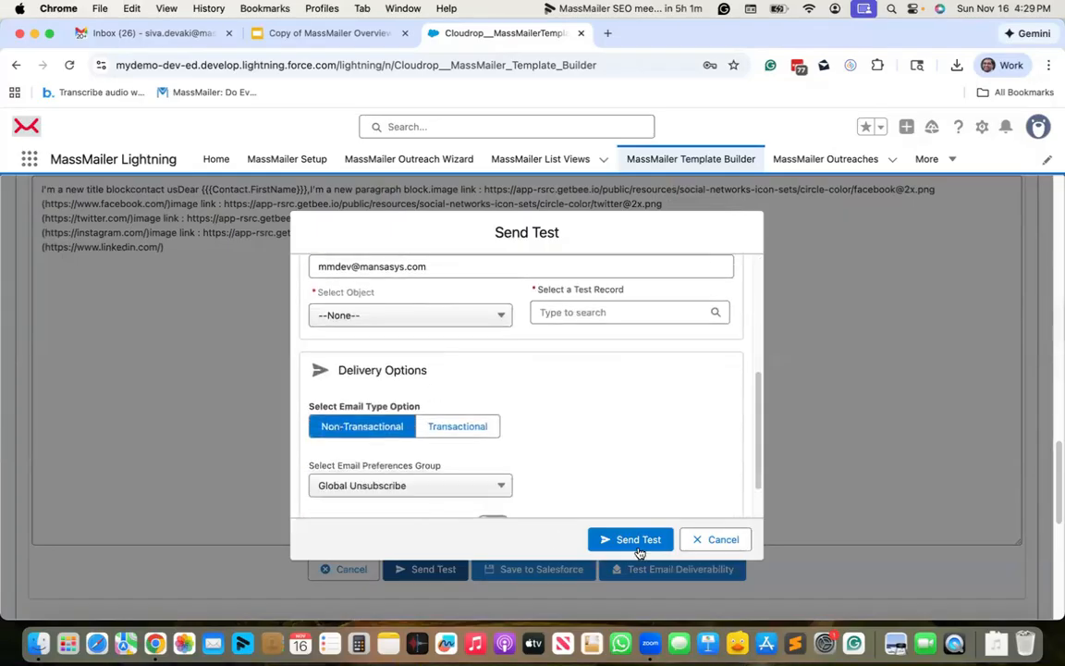
{"action": "left_click", "coordinate": [701, 539]}
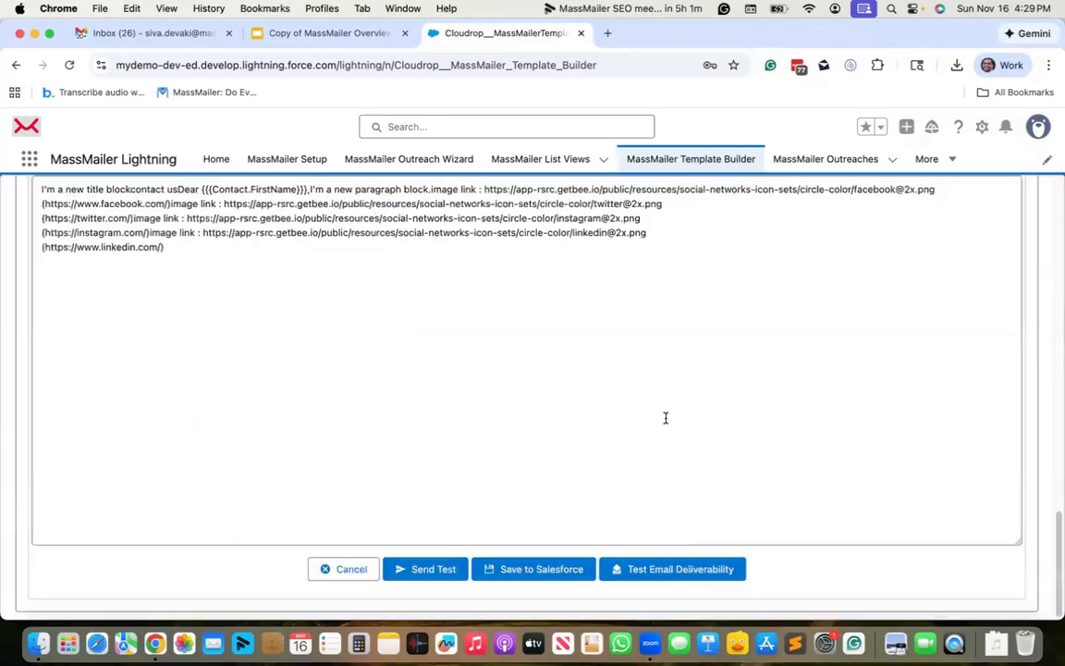
{"action": "scroll", "coordinate": [664, 418], "scroll_direction": "up", "scroll_amount": 10}
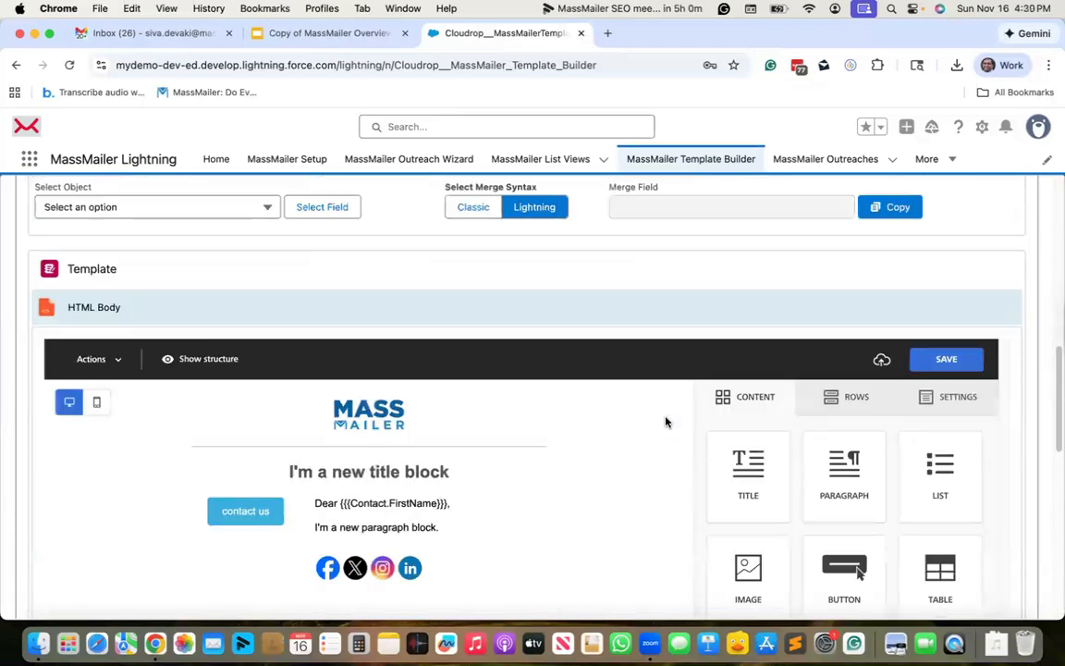
{"action": "scroll", "coordinate": [665, 422], "scroll_direction": "up", "scroll_amount": 4}
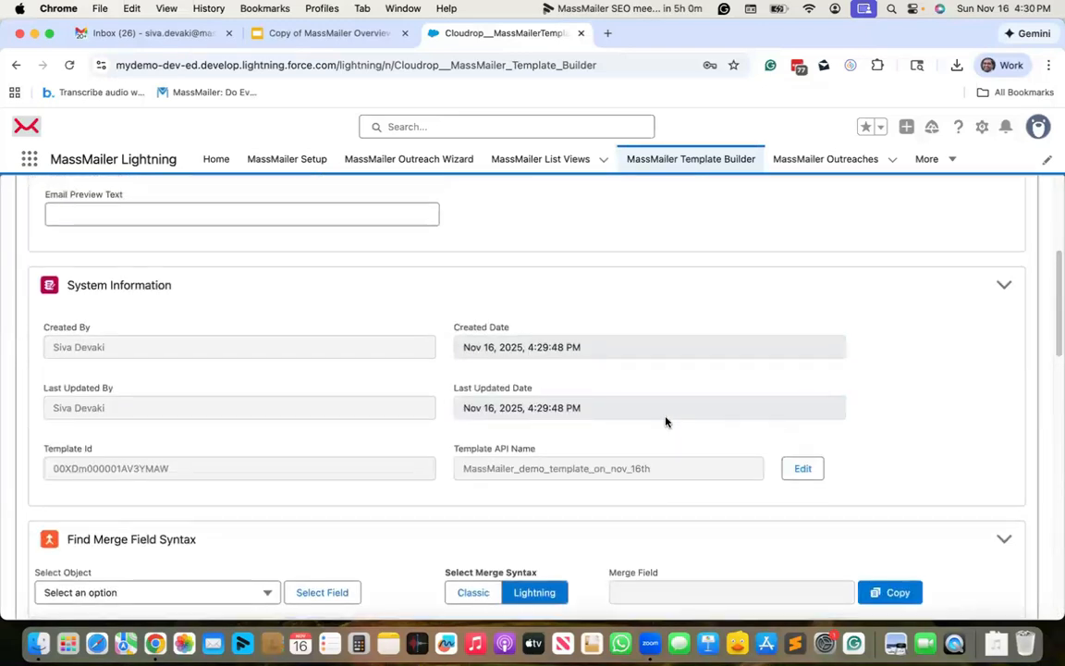
{"action": "scroll", "coordinate": [665, 422], "scroll_direction": "up", "scroll_amount": 5}
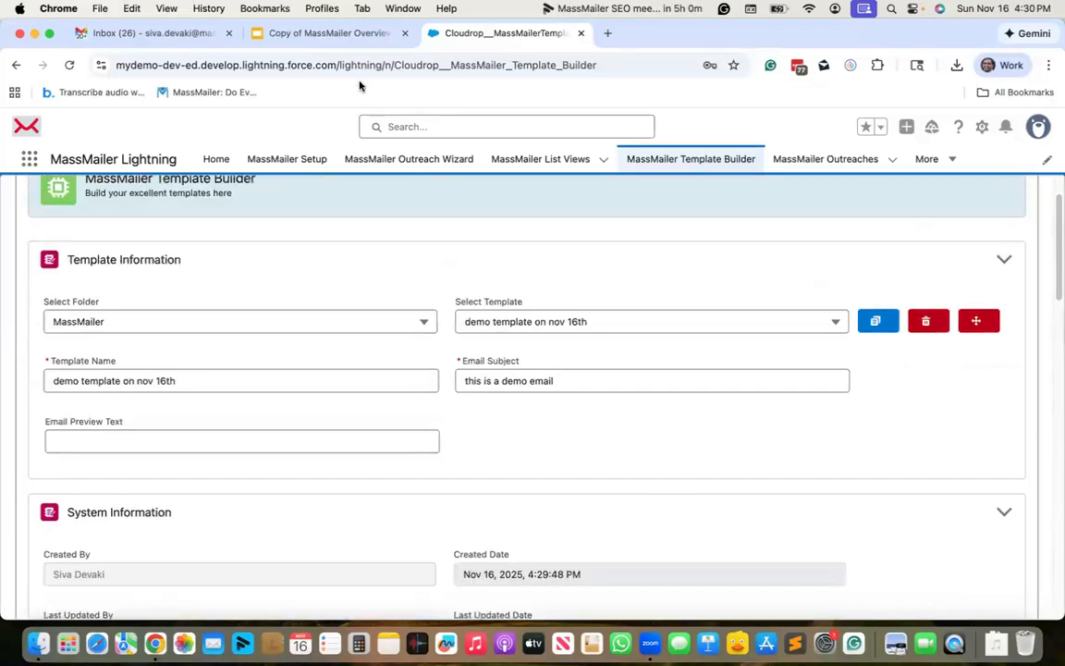
Switch to the MassMailer overview presentation in Google Slides and start the slideshow from the MassMailer Pricing slide.
{"action": "left_click", "coordinate": [326, 34]}
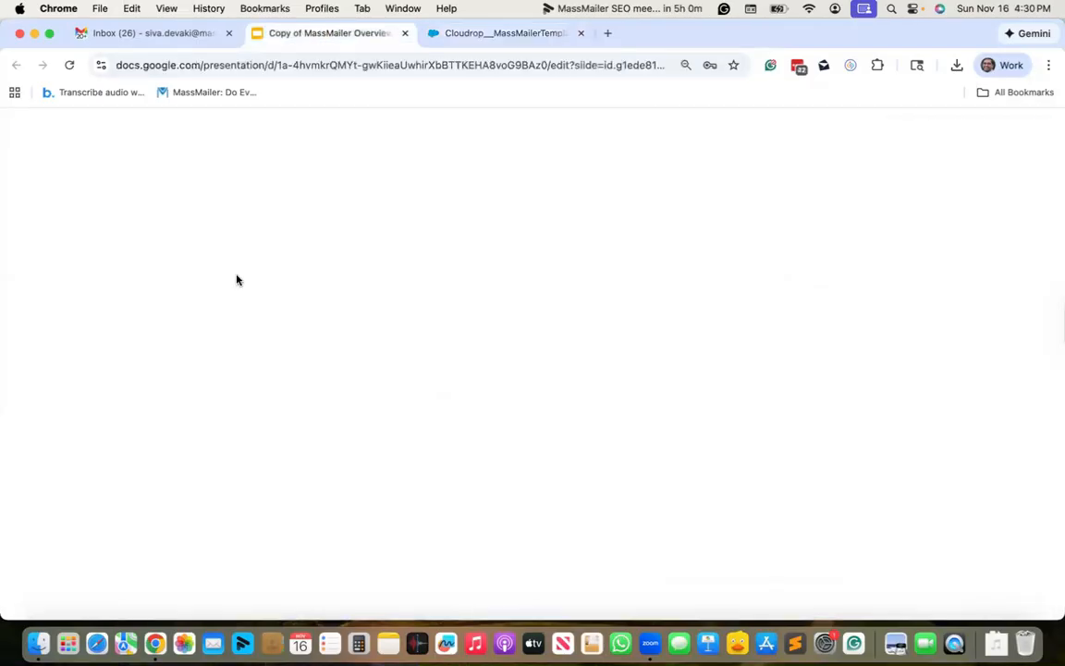
{"action": "scroll", "coordinate": [90, 444], "scroll_direction": "down", "scroll_amount": 3}
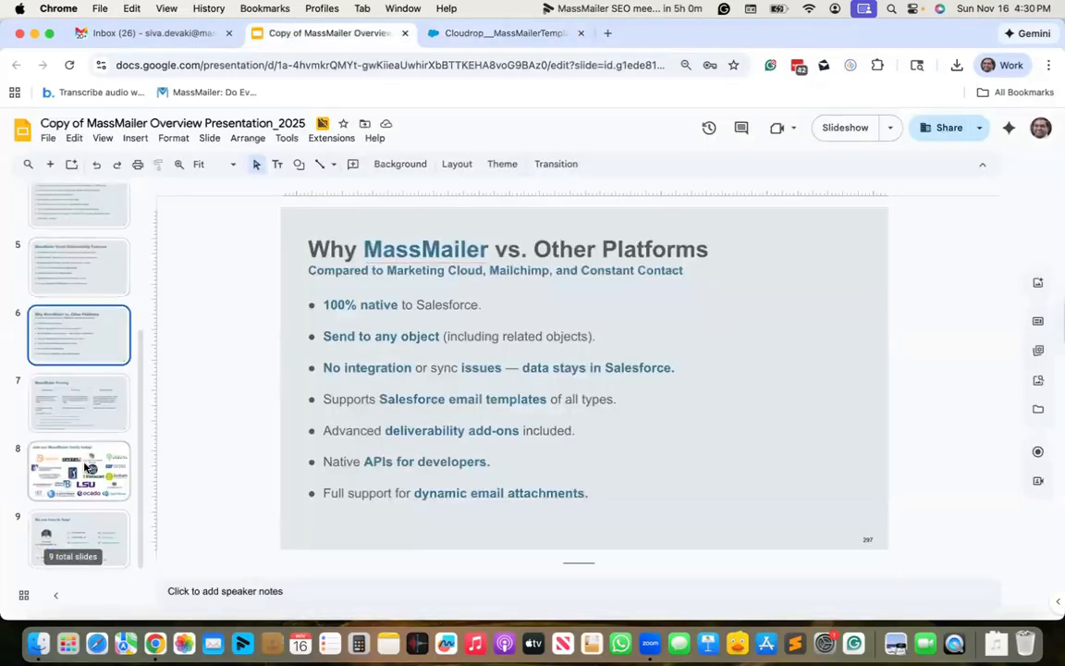
{"action": "left_click", "coordinate": [92, 404]}
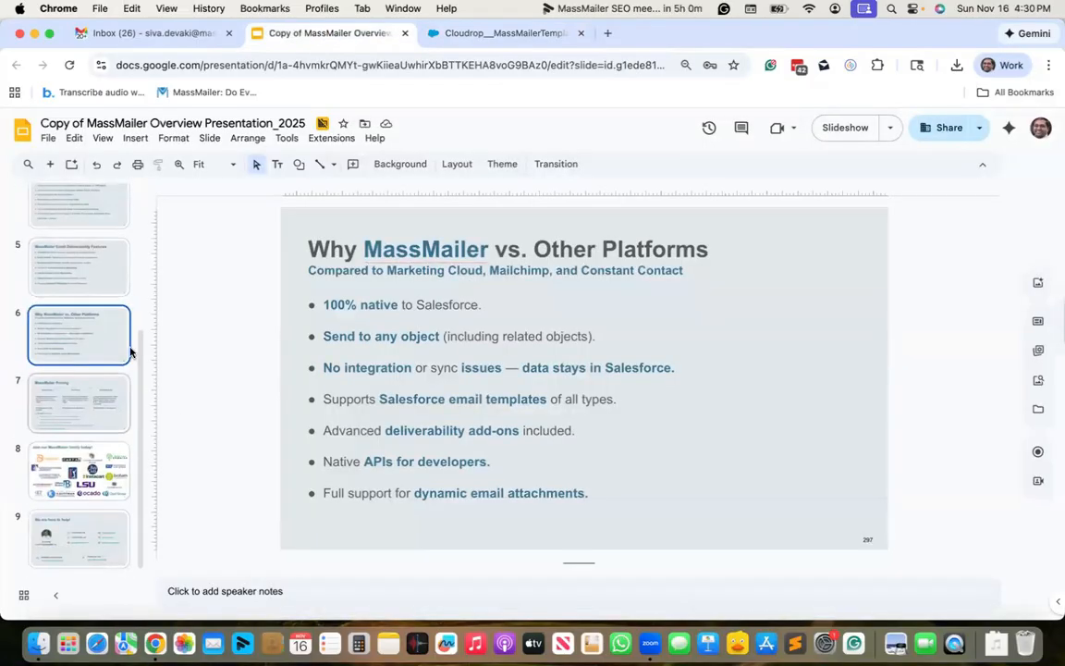
{"action": "left_click", "coordinate": [101, 139]}
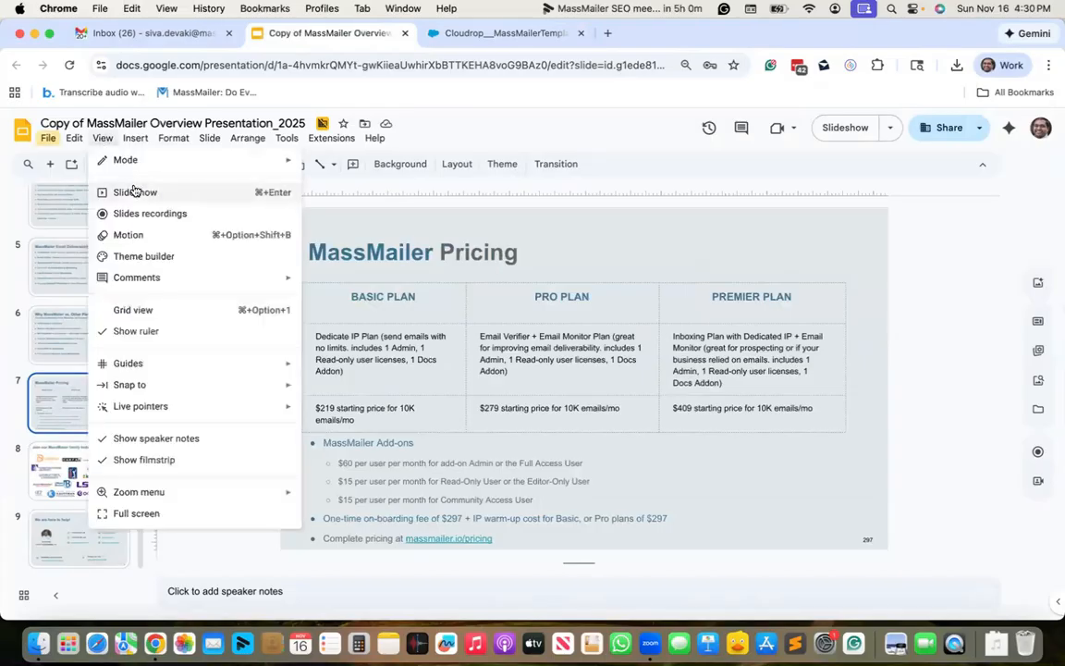
{"action": "left_click", "coordinate": [135, 191]}
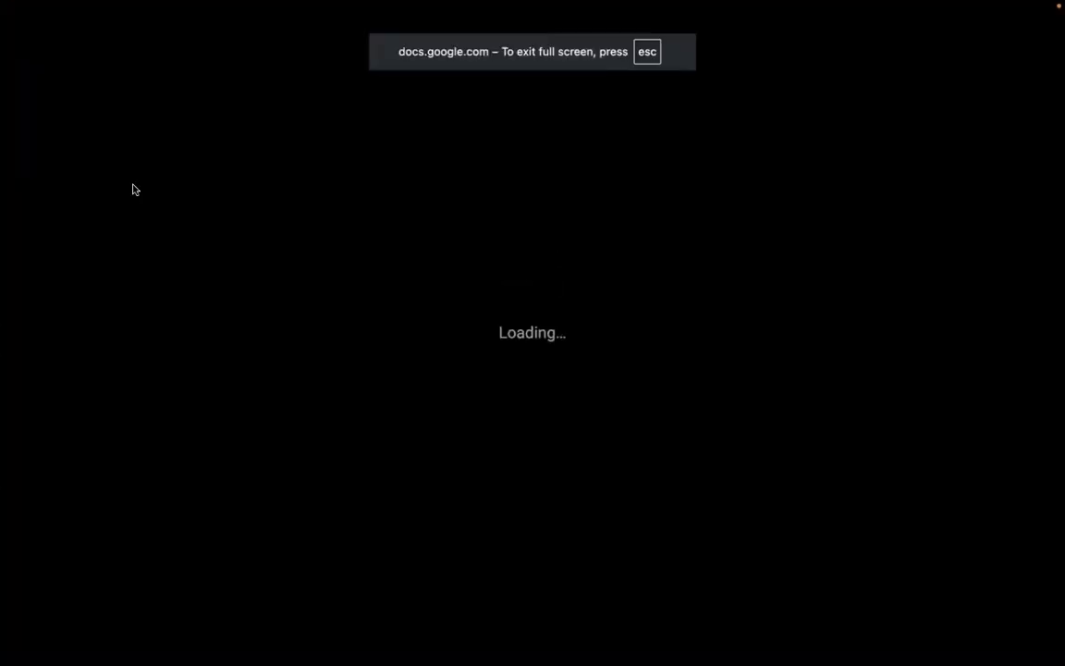